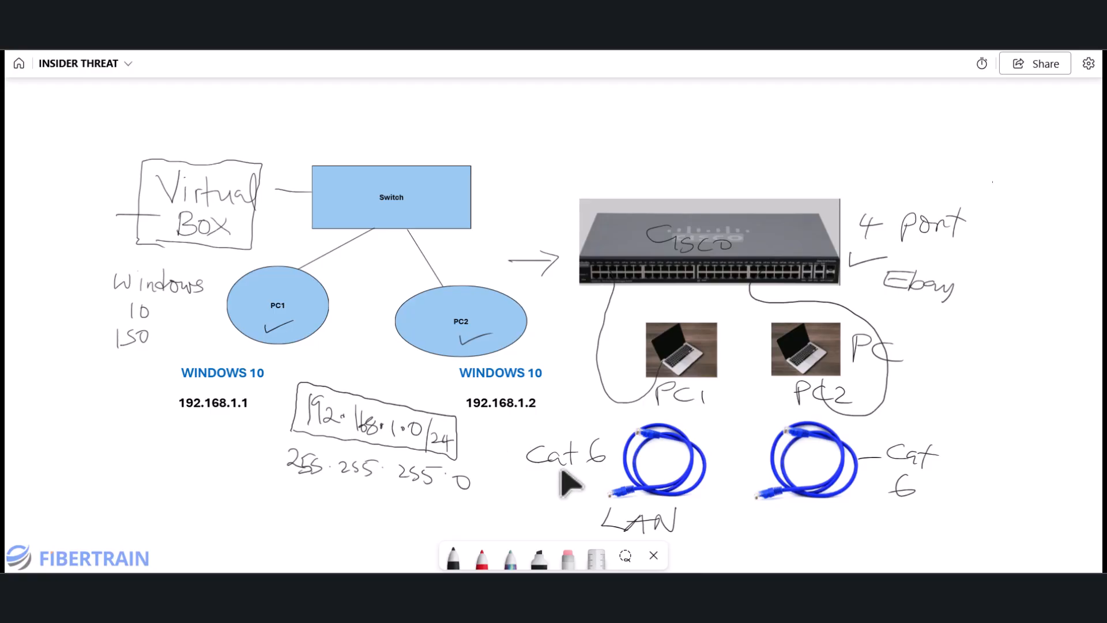
# - Switch from the Whiteboard network diagram to the VirtualBox Manager window
pyautogui.click(760, 586)
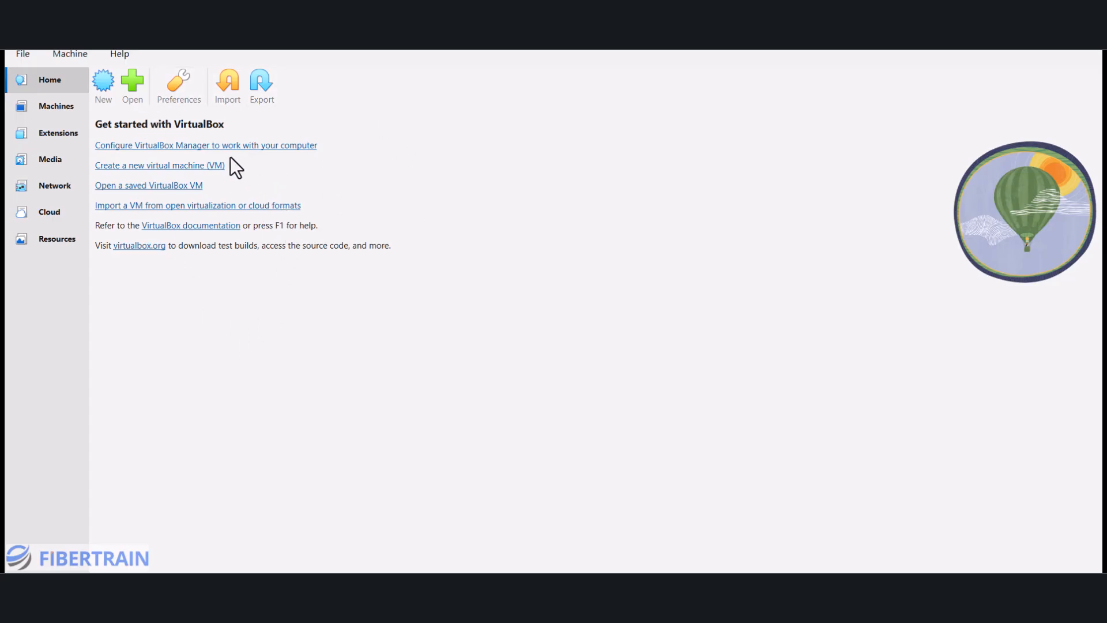
# - Browse the Machines list and look at PC2's context menu without choosing an action
pyautogui.click(53, 112)
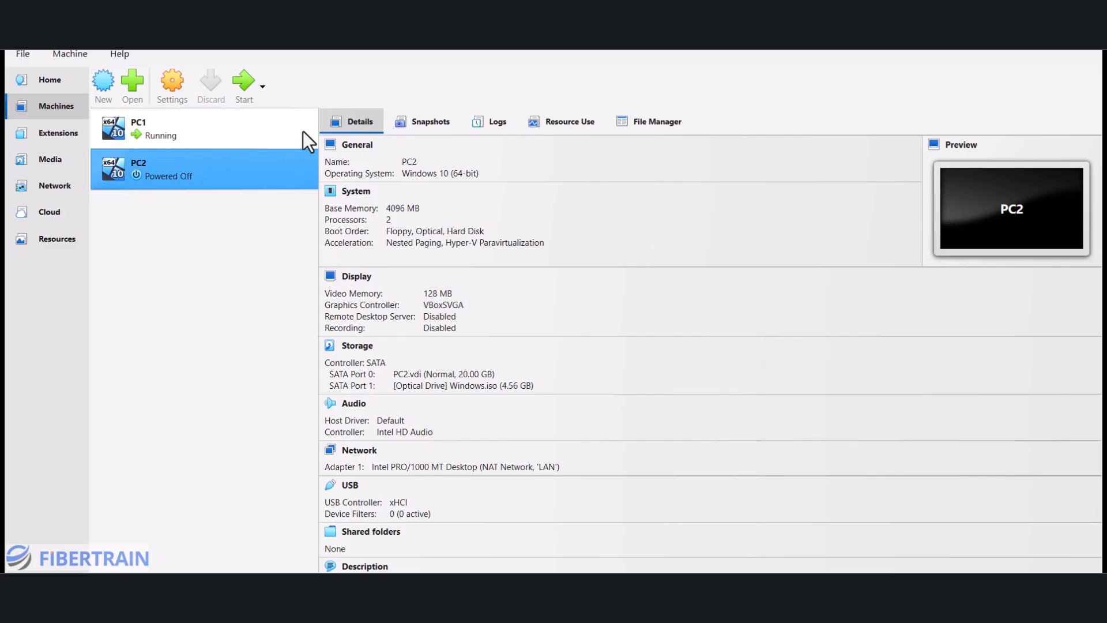
pyautogui.click(54, 81)
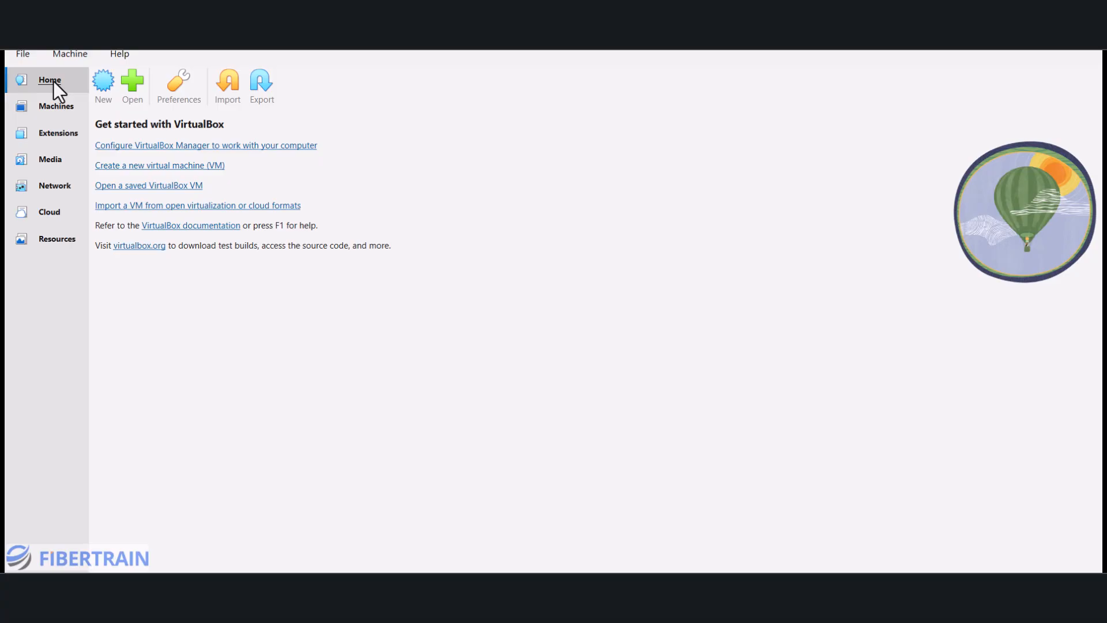
pyautogui.click(55, 107)
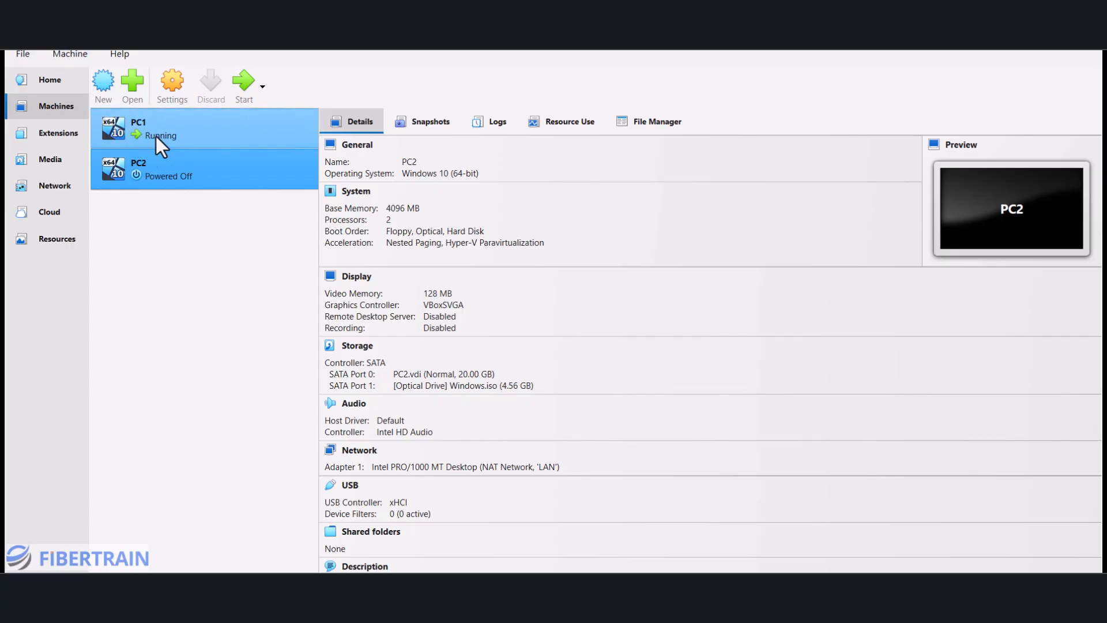
pyautogui.rightClick(147, 167)
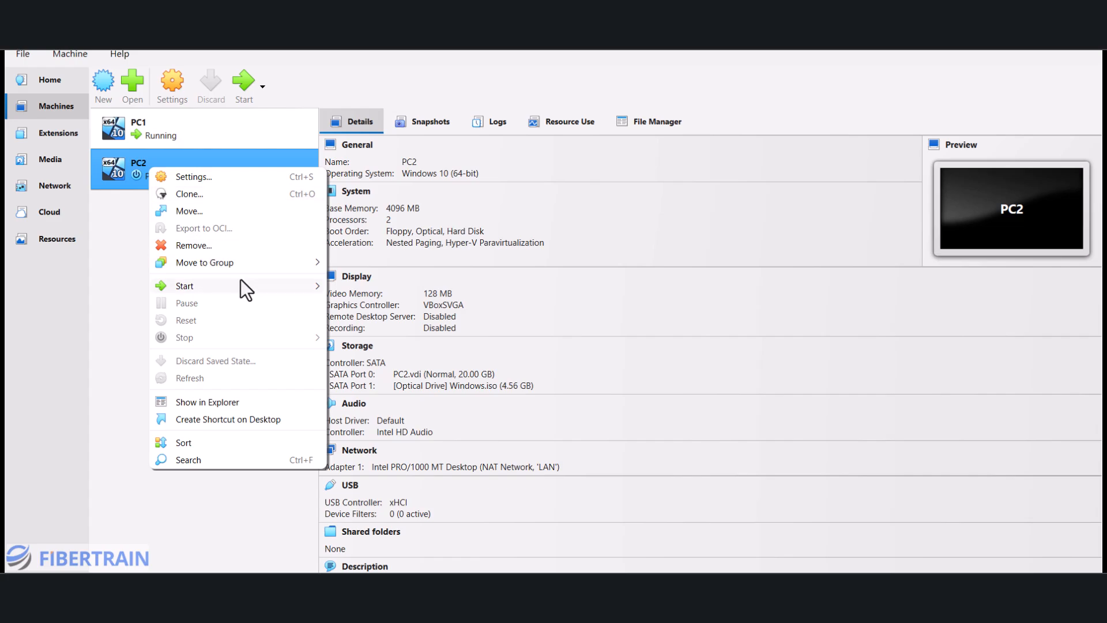
pyautogui.click(250, 95)
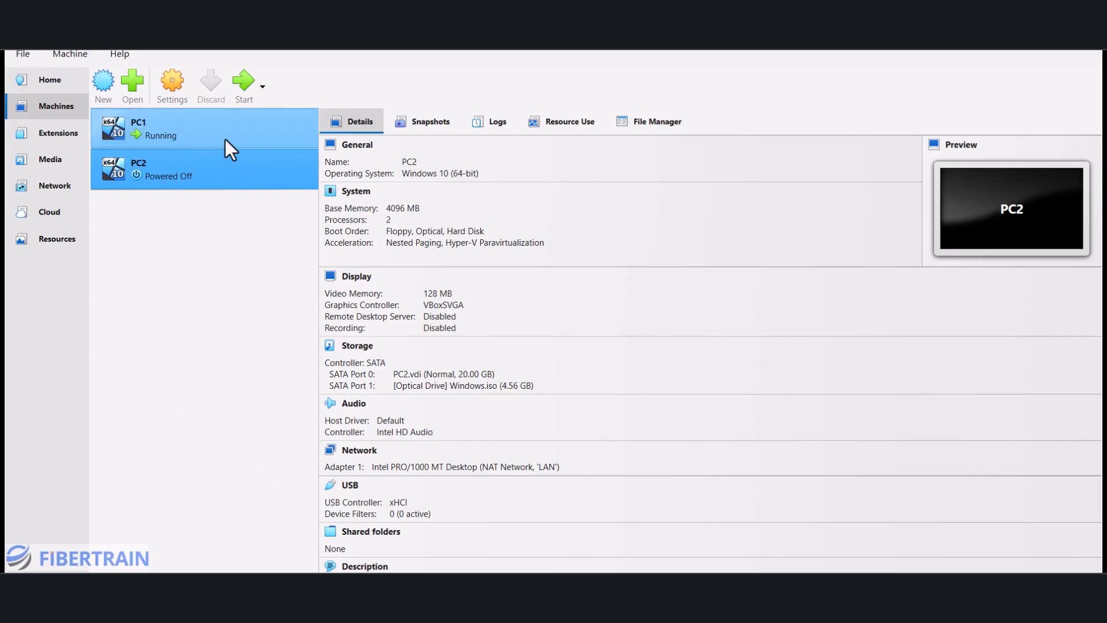
# - Power on PC2, let it boot past the disc prompt, and return to the whiteboard
pyautogui.click(248, 91)
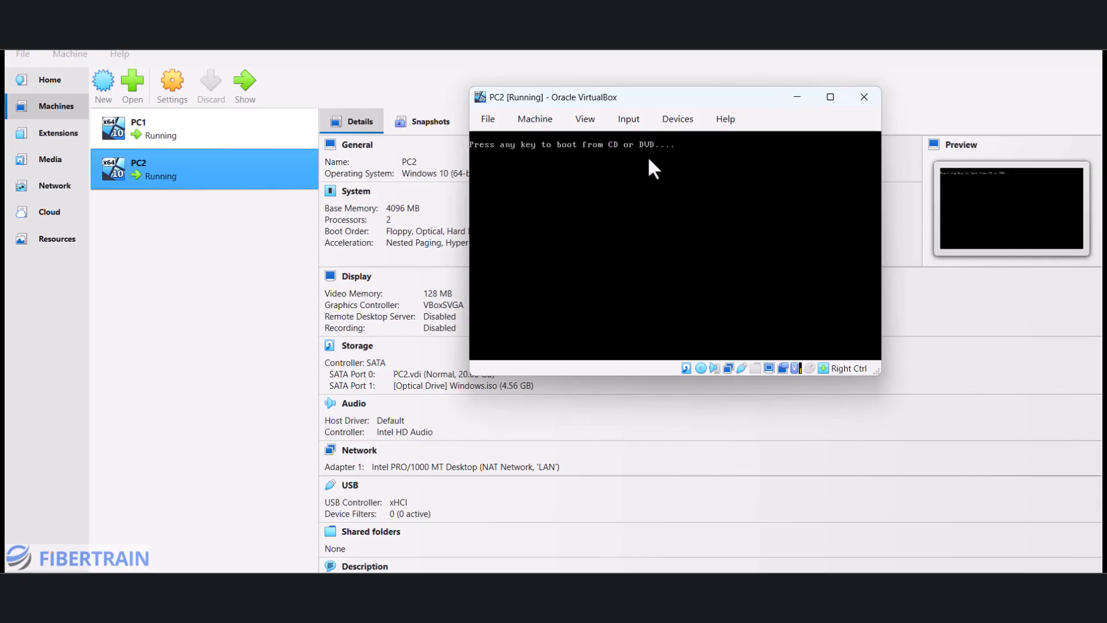
pyautogui.press('Return')
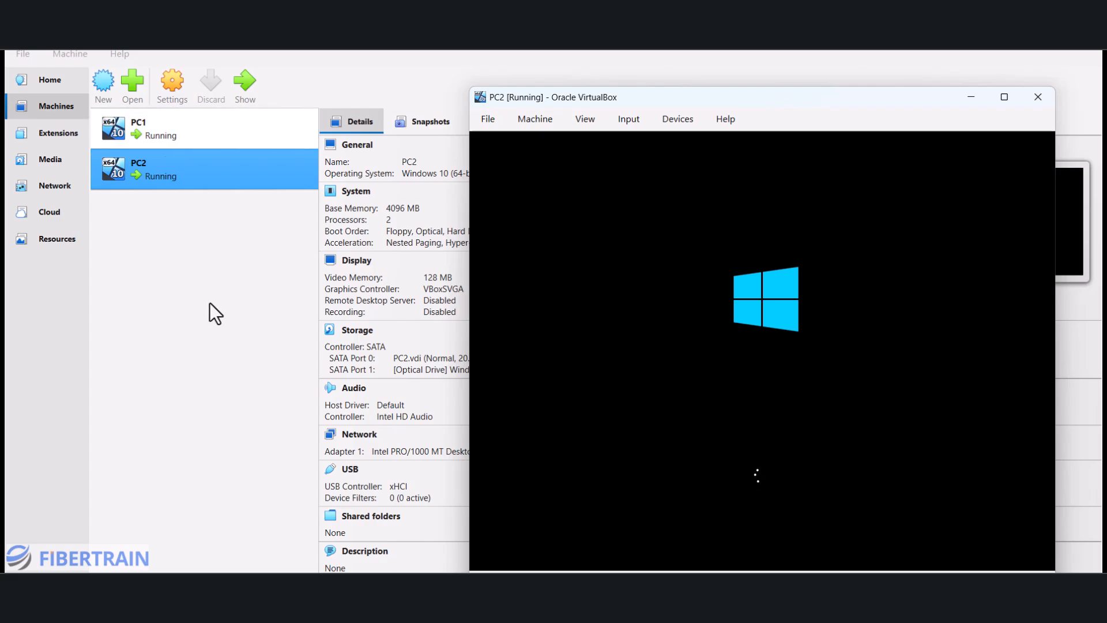
pyautogui.click(289, 589)
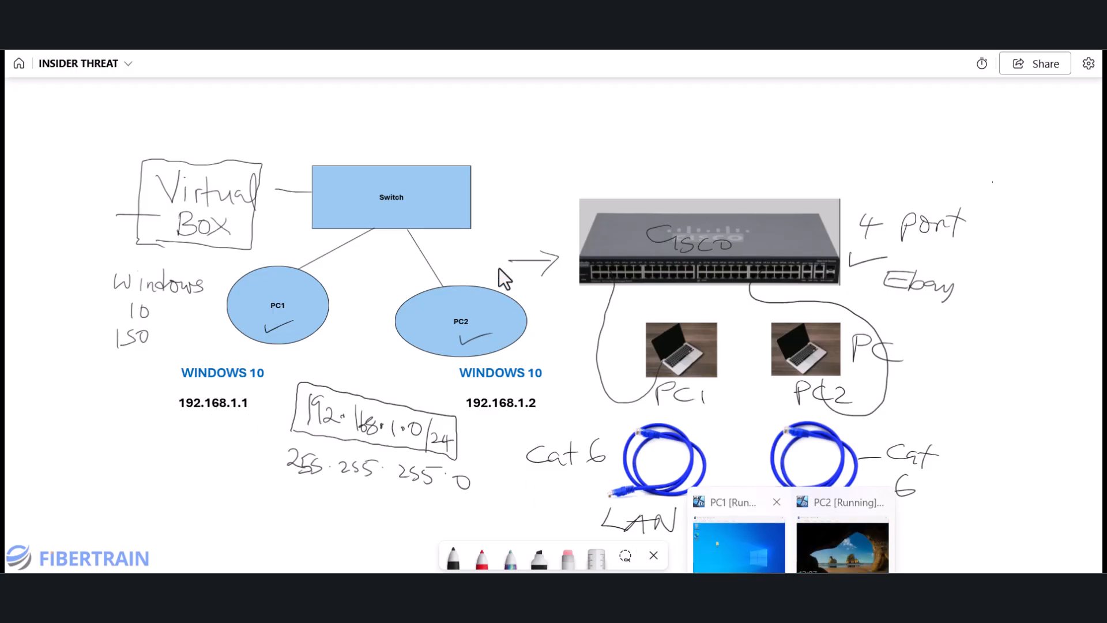
# - Bring PC1's window forward and reposition it and the PC1 desktop folder
pyautogui.click(740, 540)
pyautogui.moveTo(443, 67); pyautogui.dragTo(509, 76)
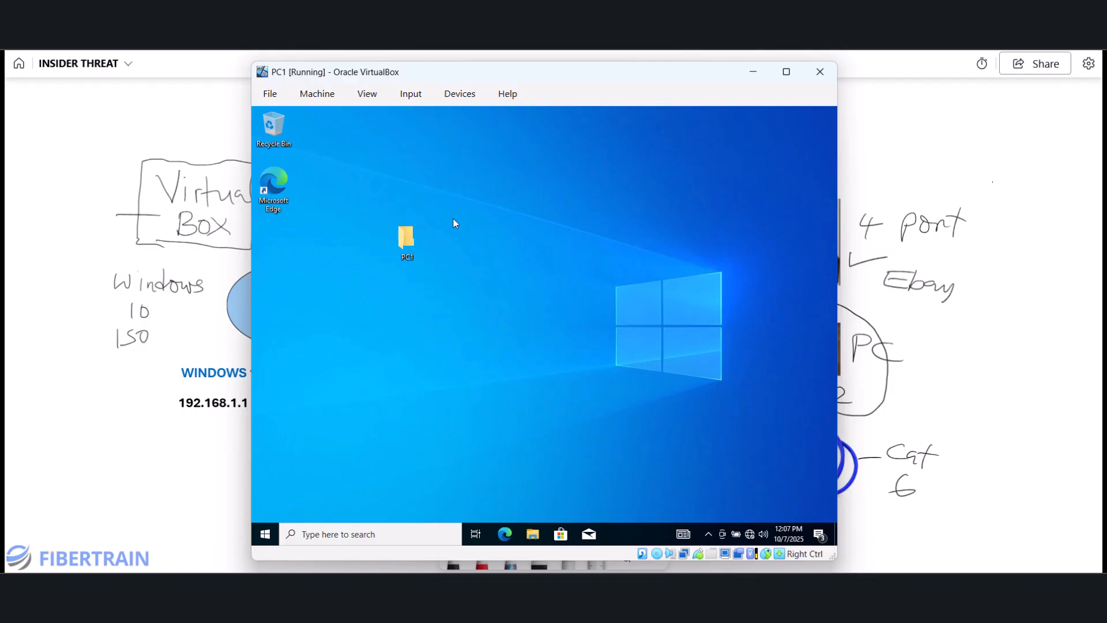
pyautogui.moveTo(404, 241); pyautogui.dragTo(508, 244)
pyautogui.click(507, 295)
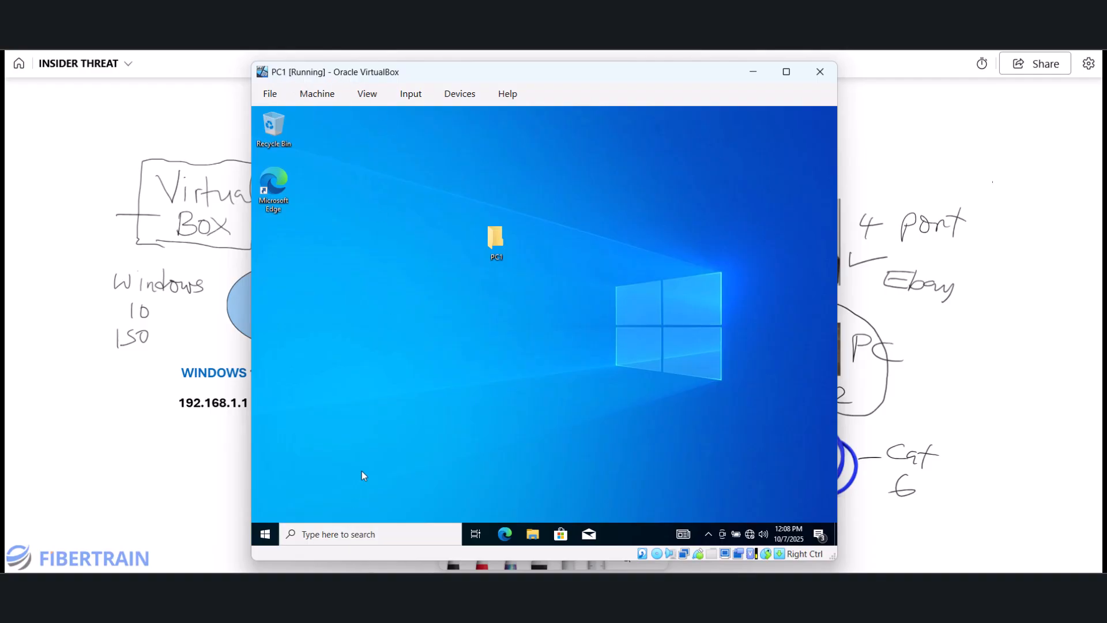
# - Launch Command Prompt in PC1 by searching for 'cmd'
pyautogui.click(380, 535)
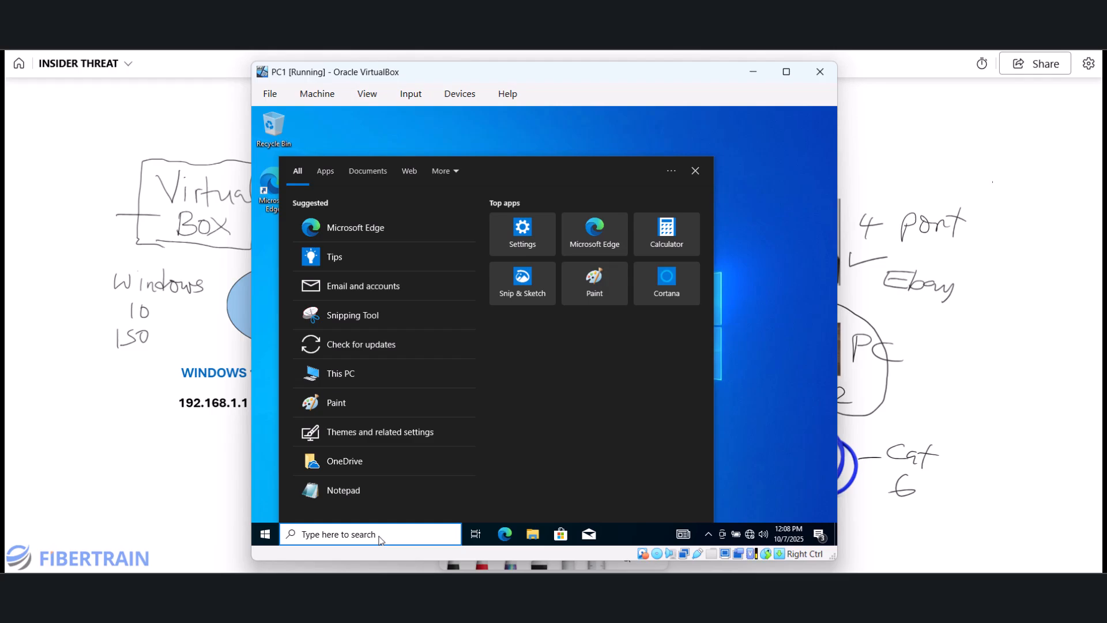
pyautogui.write('cmd')
pyautogui.press('Return')
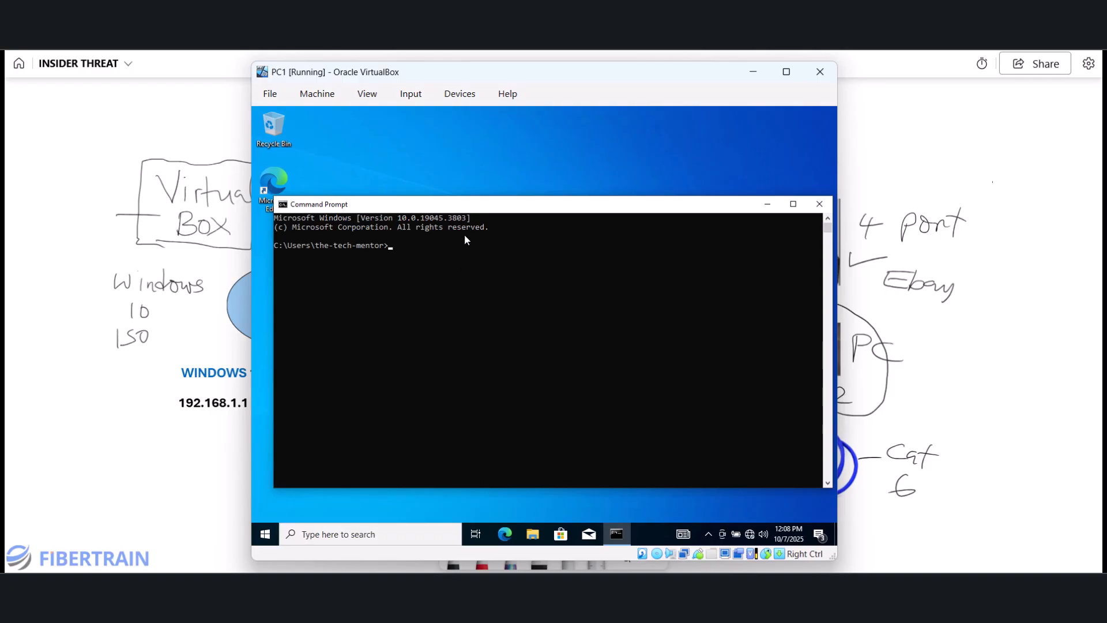
# - Give PC1's Command Prompt a white background and light red text, then close it
pyautogui.rightClick(488, 209)
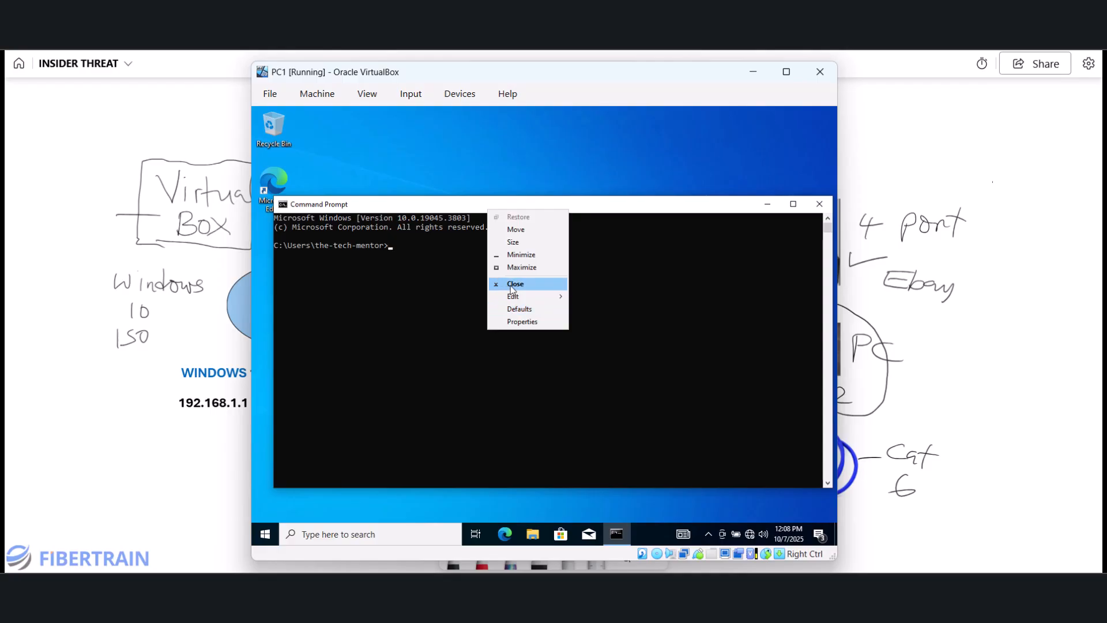
pyautogui.click(519, 323)
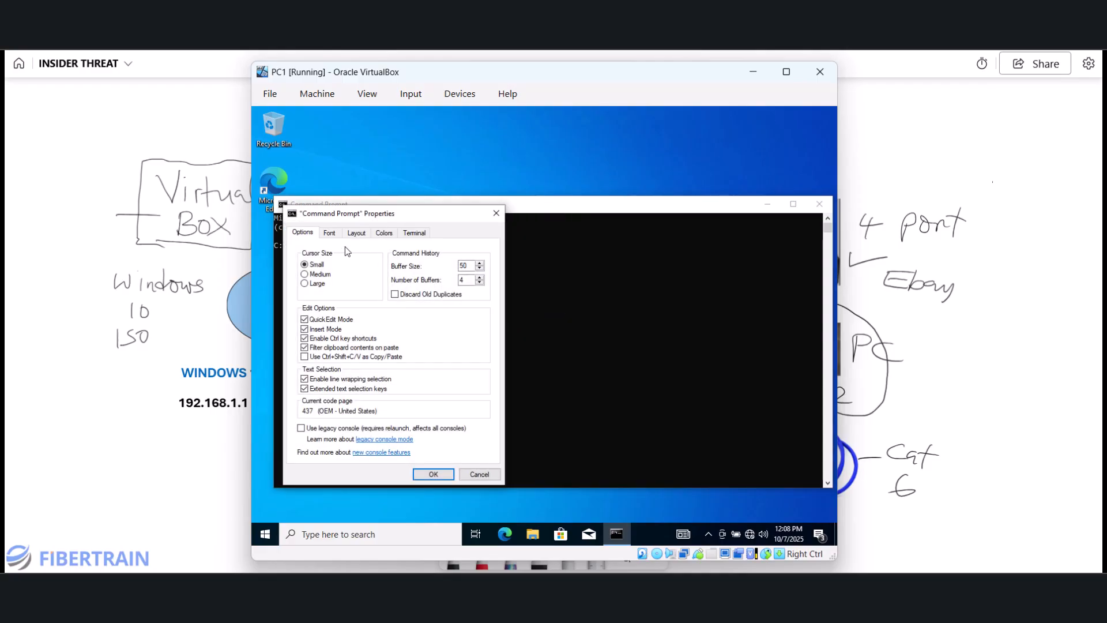
pyautogui.click(384, 233)
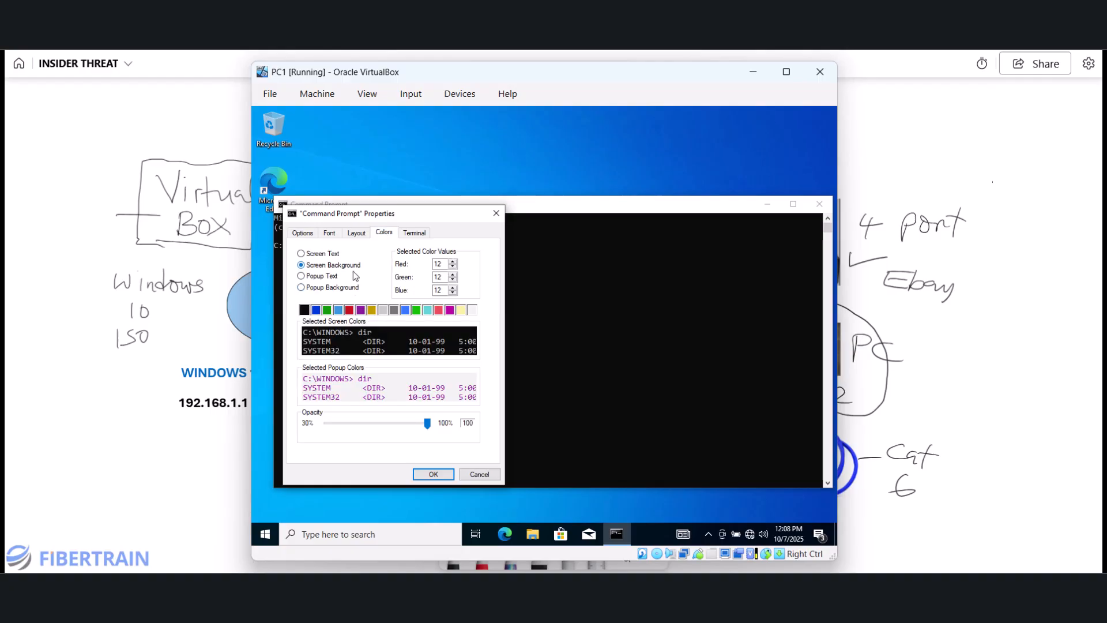
pyautogui.click(473, 312)
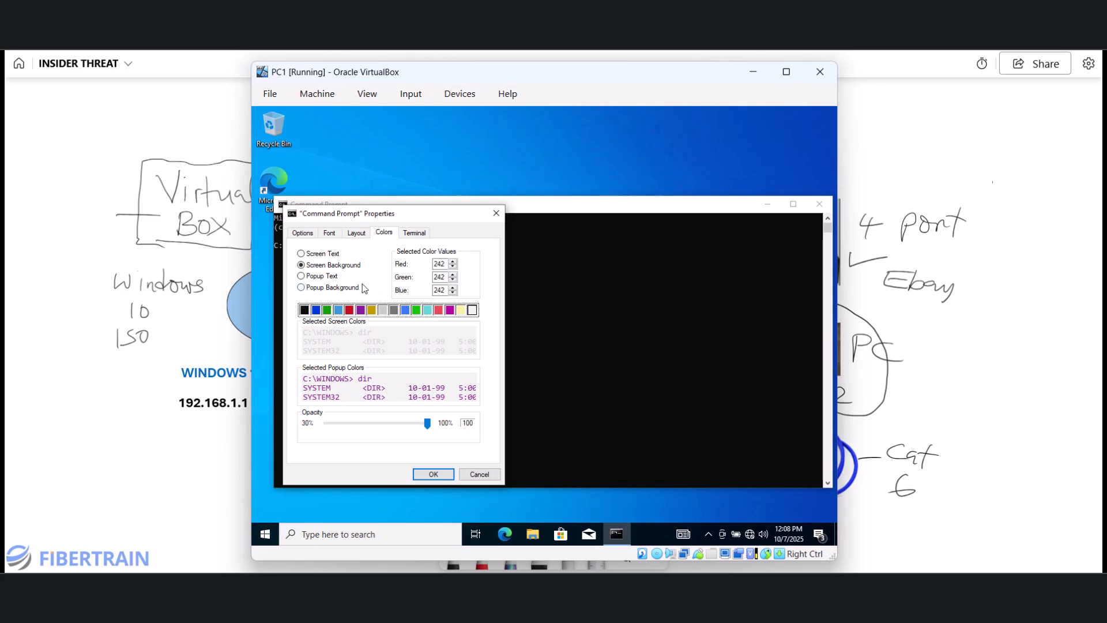
pyautogui.click(333, 254)
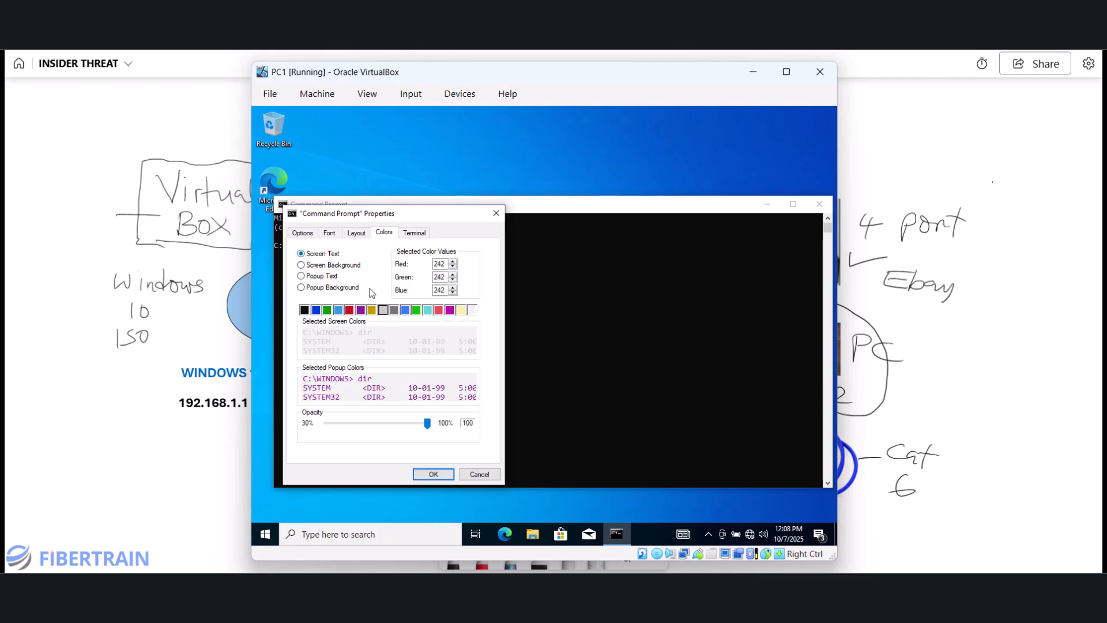
pyautogui.click(351, 311)
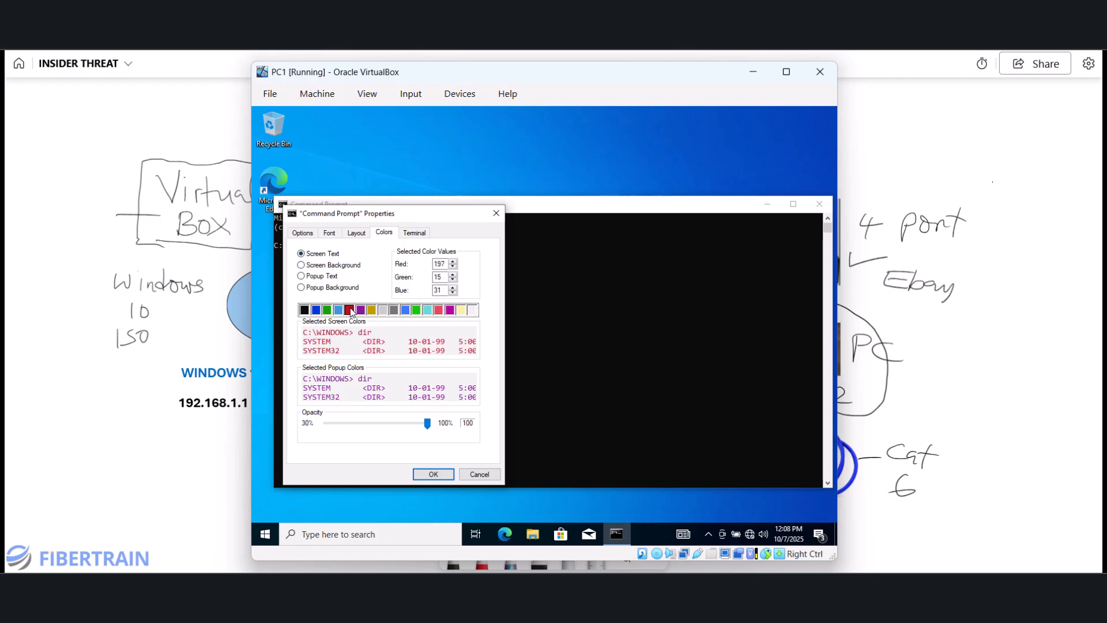
pyautogui.click(439, 311)
pyautogui.click(434, 474)
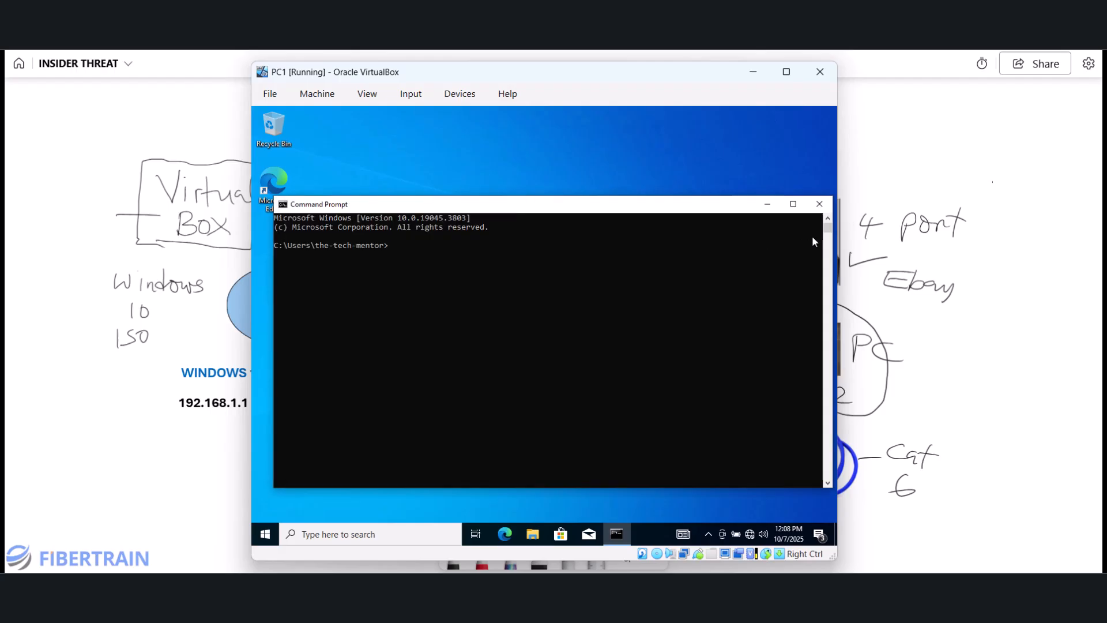
pyautogui.click(819, 205)
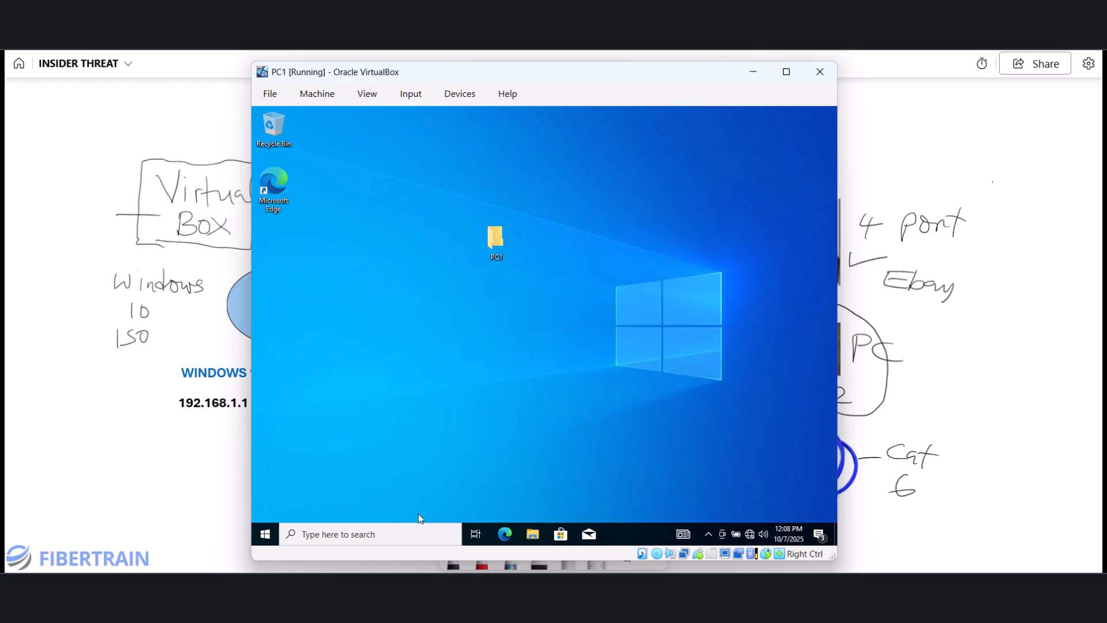
# - Reopen the Command Prompt and run ncpa.cpl to open Network Connections
pyautogui.click(408, 538)
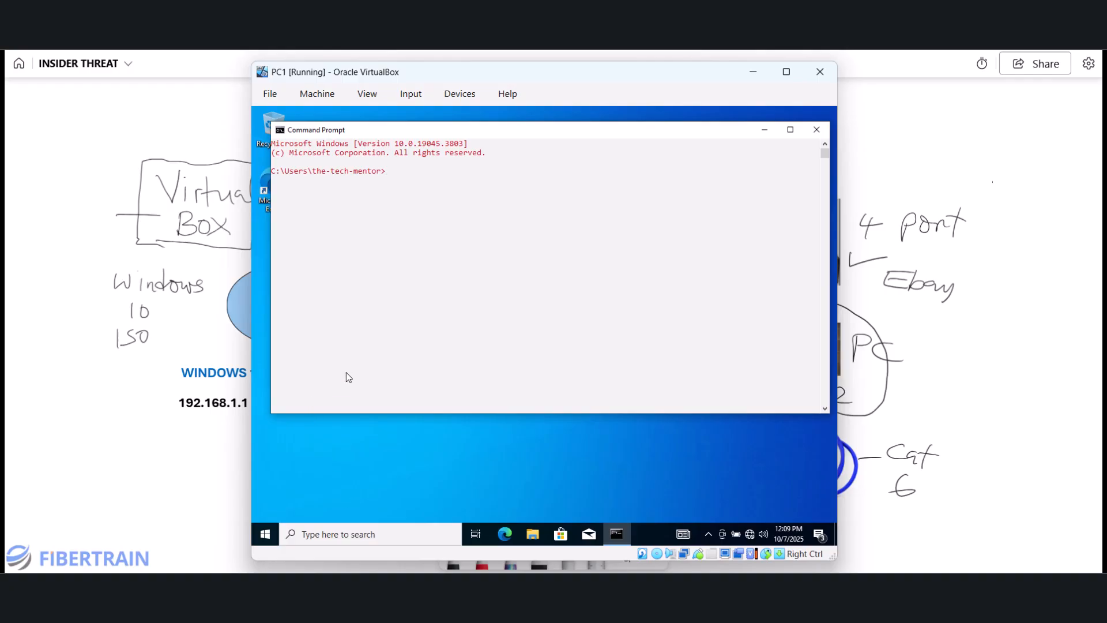
pyautogui.moveTo(501, 131); pyautogui.dragTo(498, 211)
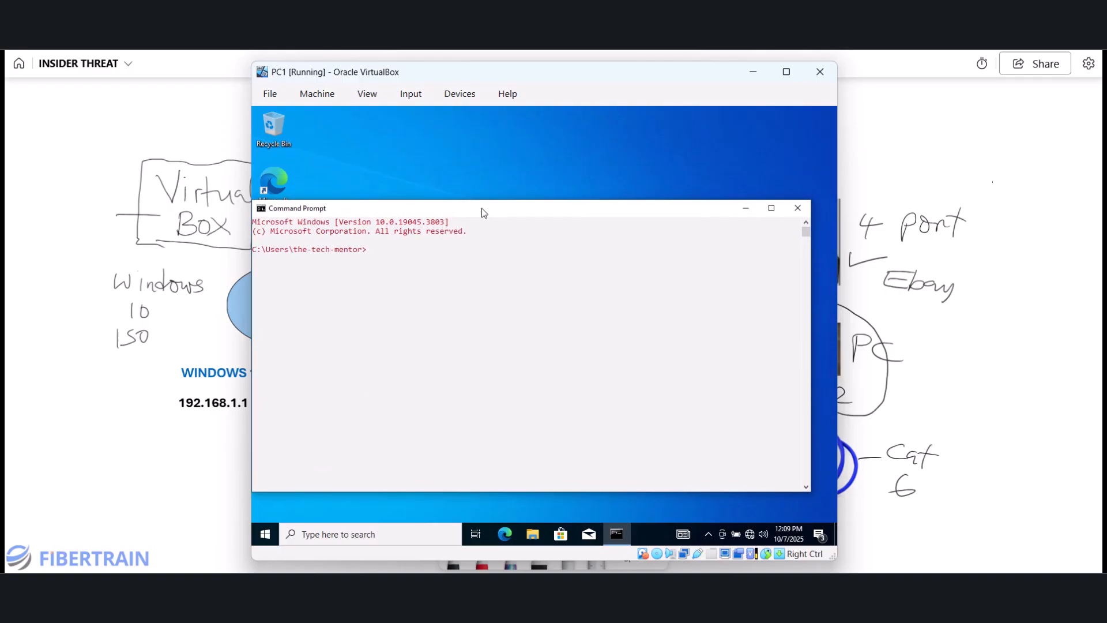
pyautogui.click(430, 277)
pyautogui.write('ncpa.')
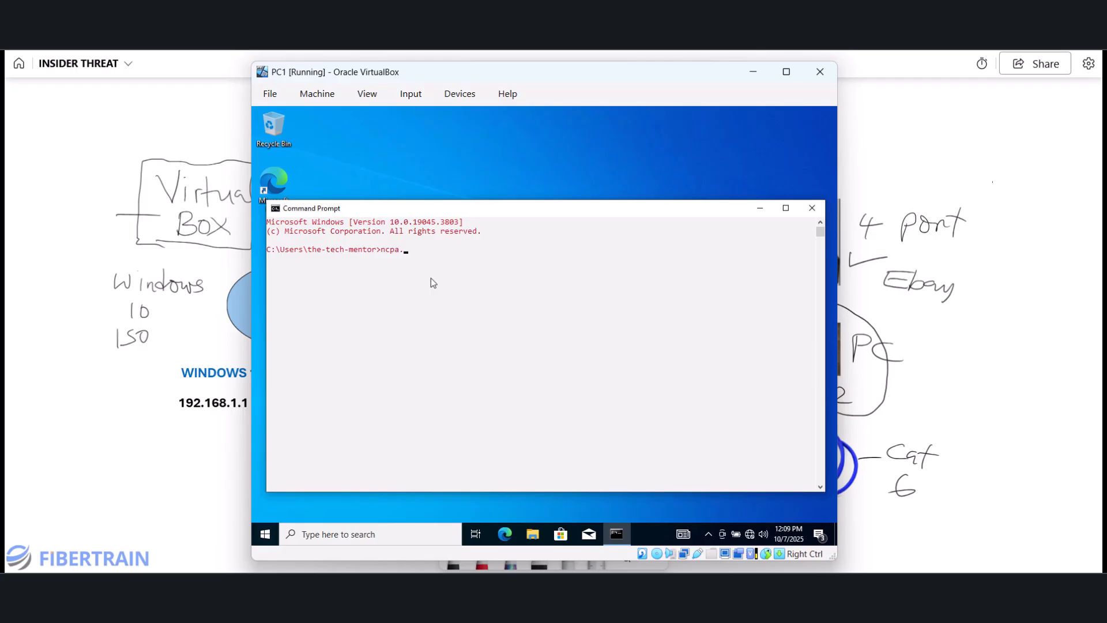
pyautogui.write('cpl')
pyautogui.press('Return')
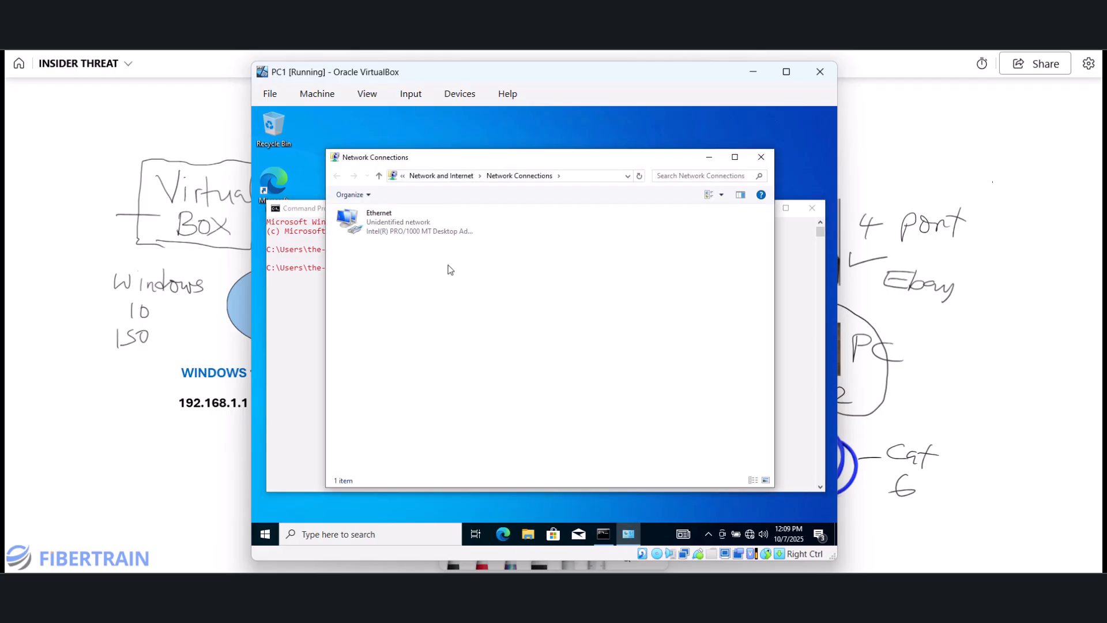
# - Open the Ethernet adapter's Internet Protocol Version 4 (TCP/IPv4) properties
pyautogui.doubleClick(378, 228)
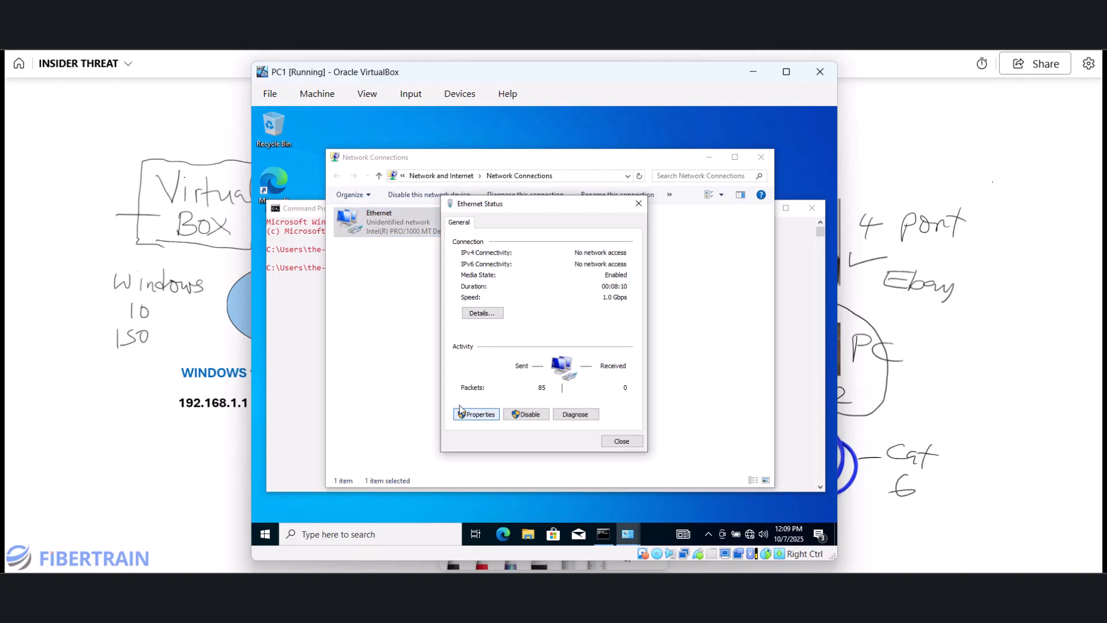
pyautogui.click(476, 414)
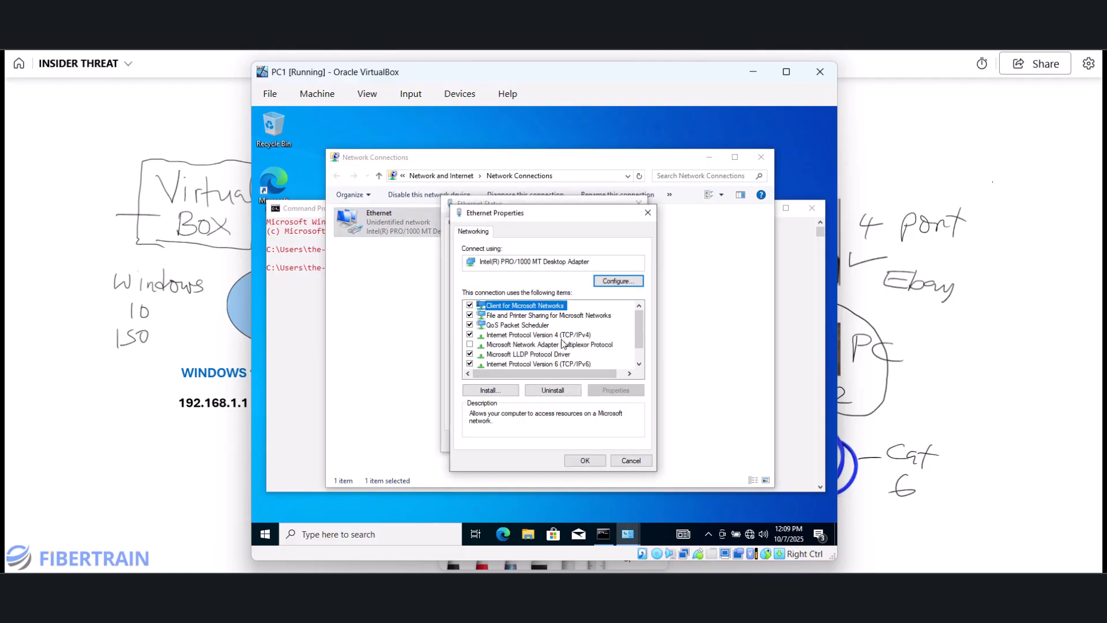
pyautogui.click(519, 336)
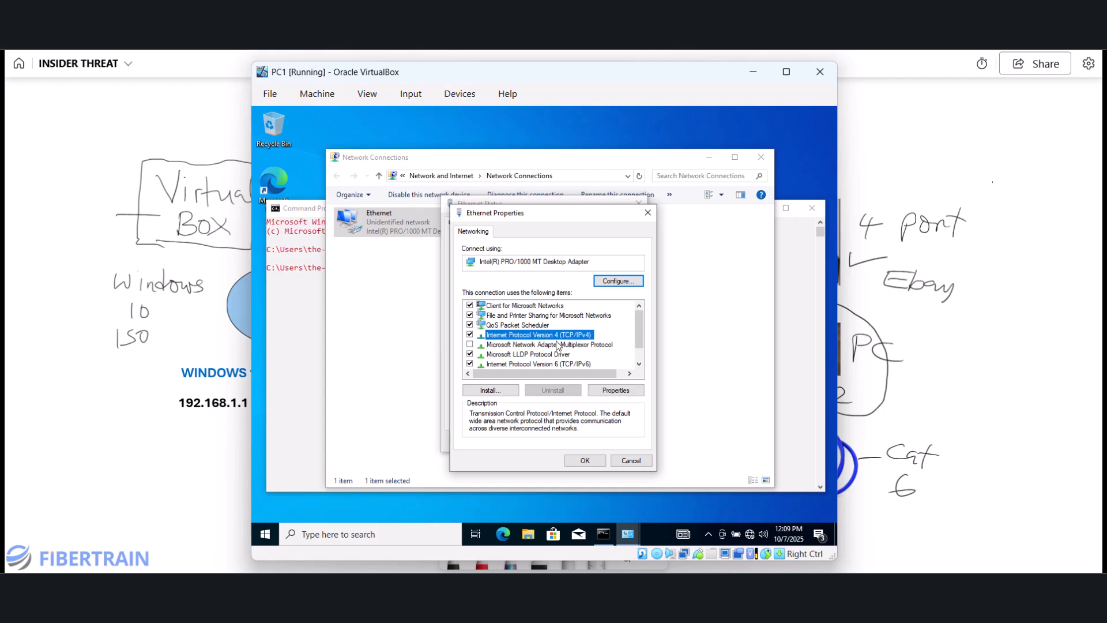
pyautogui.click(608, 392)
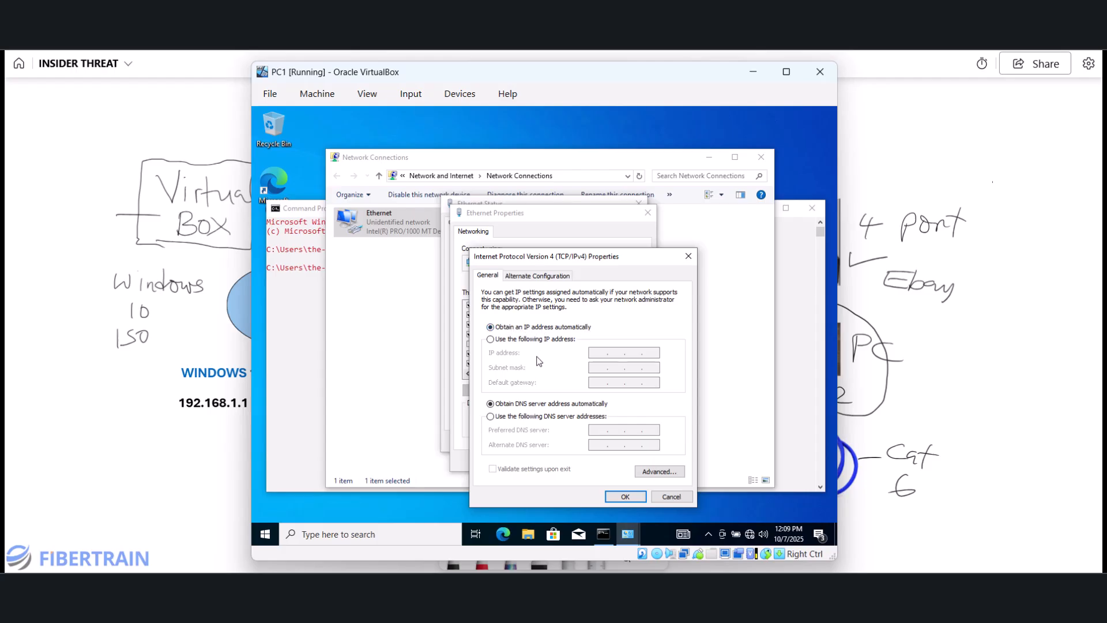
# - Assign static IP 192.168.1.1, mask 255.255.255.0, gateway 192.168.1.1, DNS 8.8.8.8 and 4.2.2.2
pyautogui.click(508, 340)
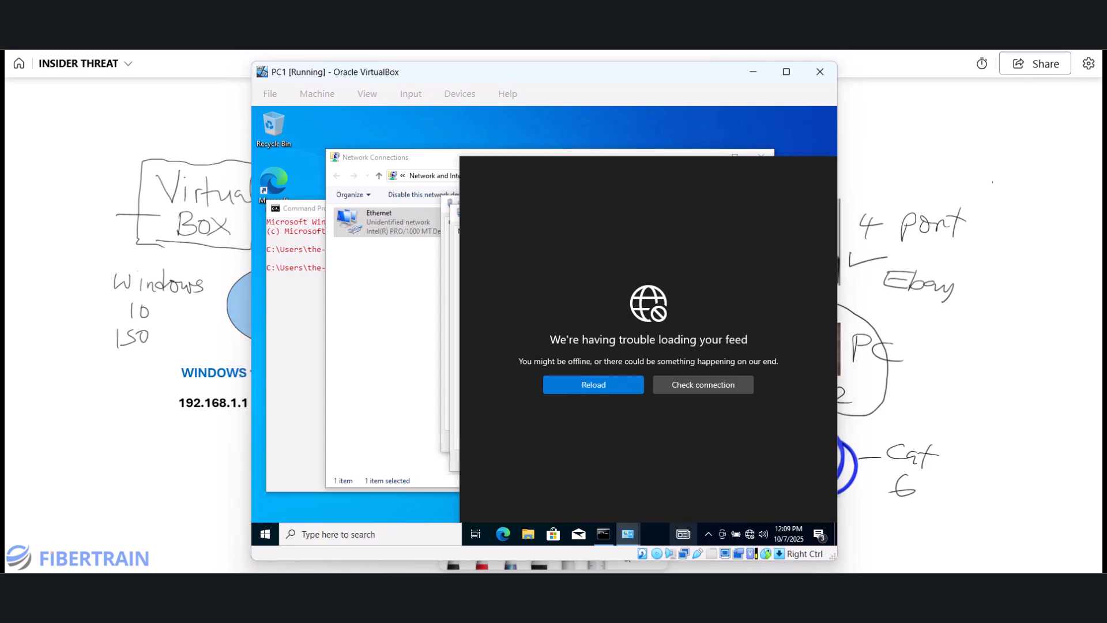
pyautogui.hotkey('alt', 'Tab')
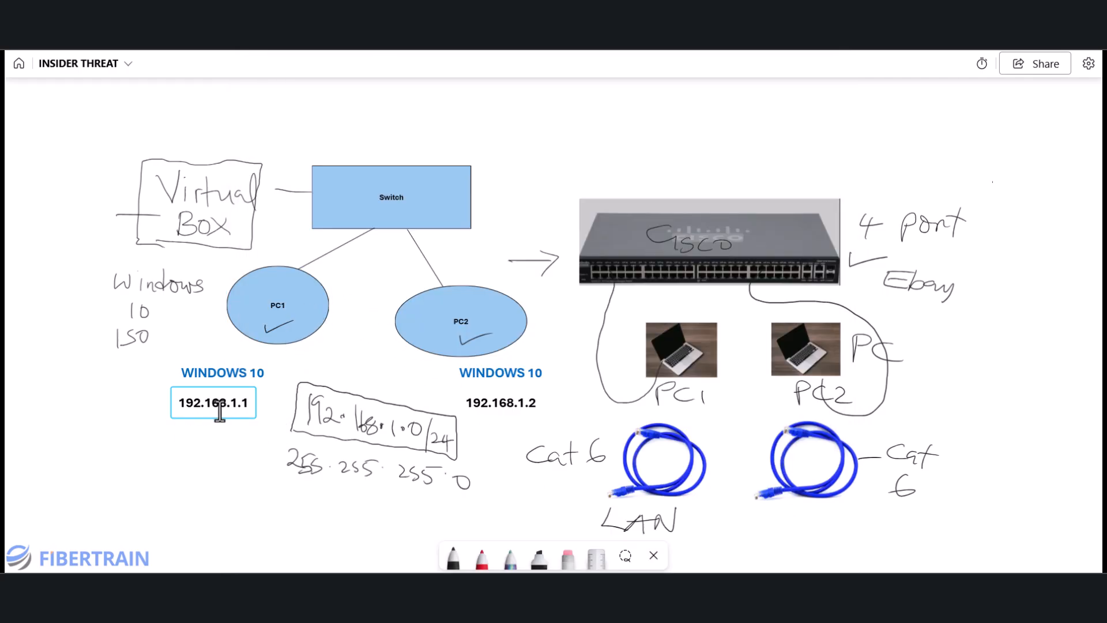
pyautogui.moveTo(790, 571)
pyautogui.click(700, 544)
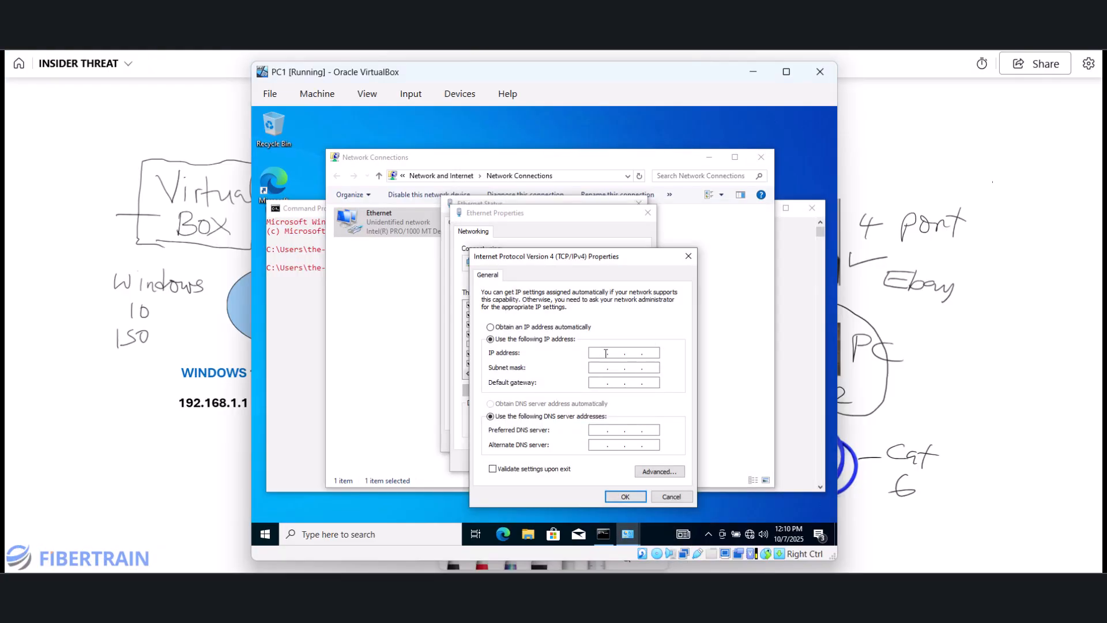
pyautogui.write('192 . 168 . 1 . 1')
pyautogui.click(603, 368)
pyautogui.click(597, 385)
pyautogui.write('192 . 168')
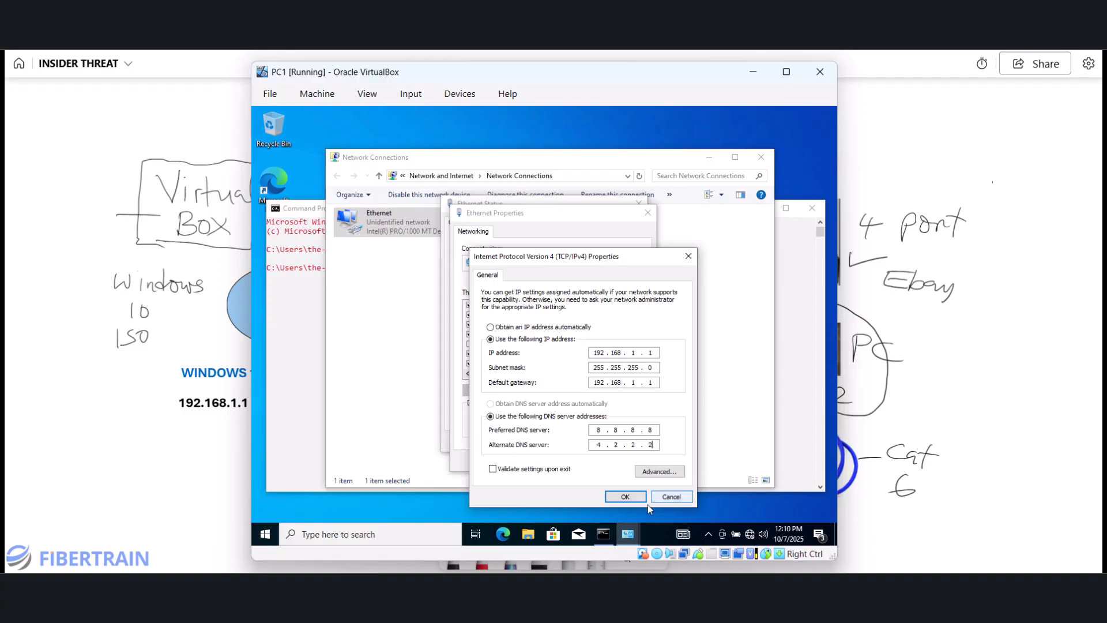
pyautogui.click(628, 496)
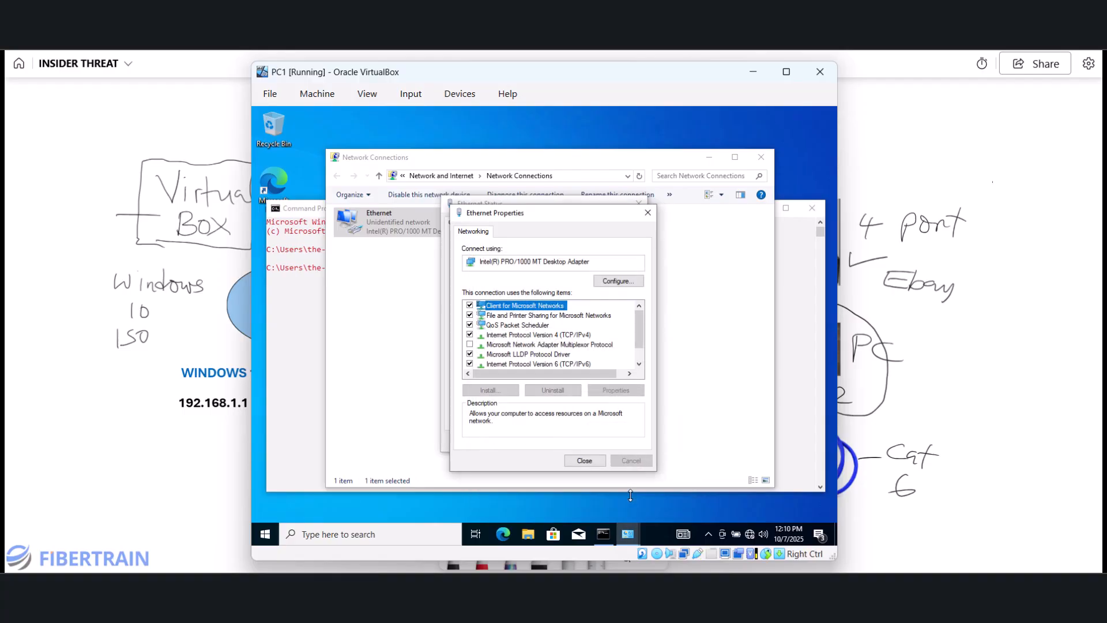
# - Check PC1's connection details: 192.168.1.1 and both DNS servers present, default gateway empty
pyautogui.click(583, 460)
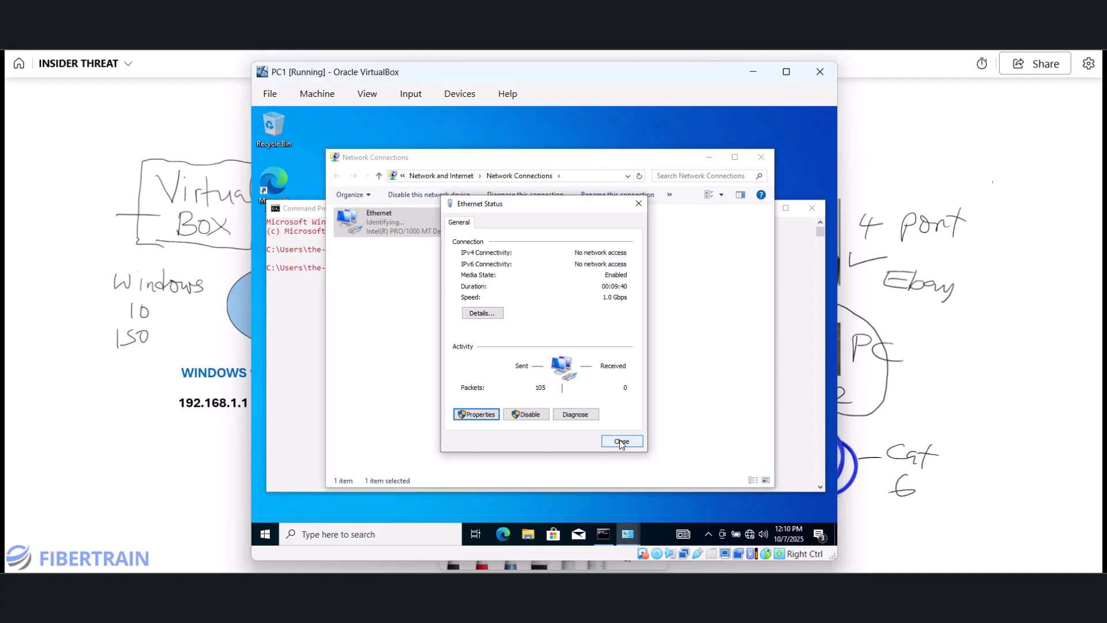
pyautogui.click(621, 442)
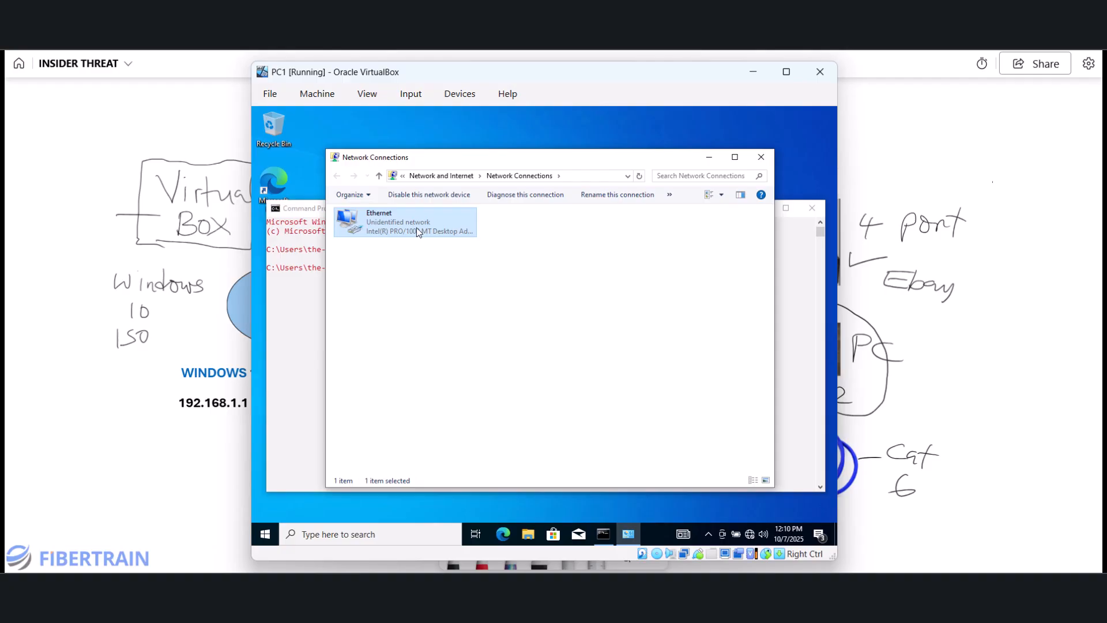
pyautogui.doubleClick(417, 225)
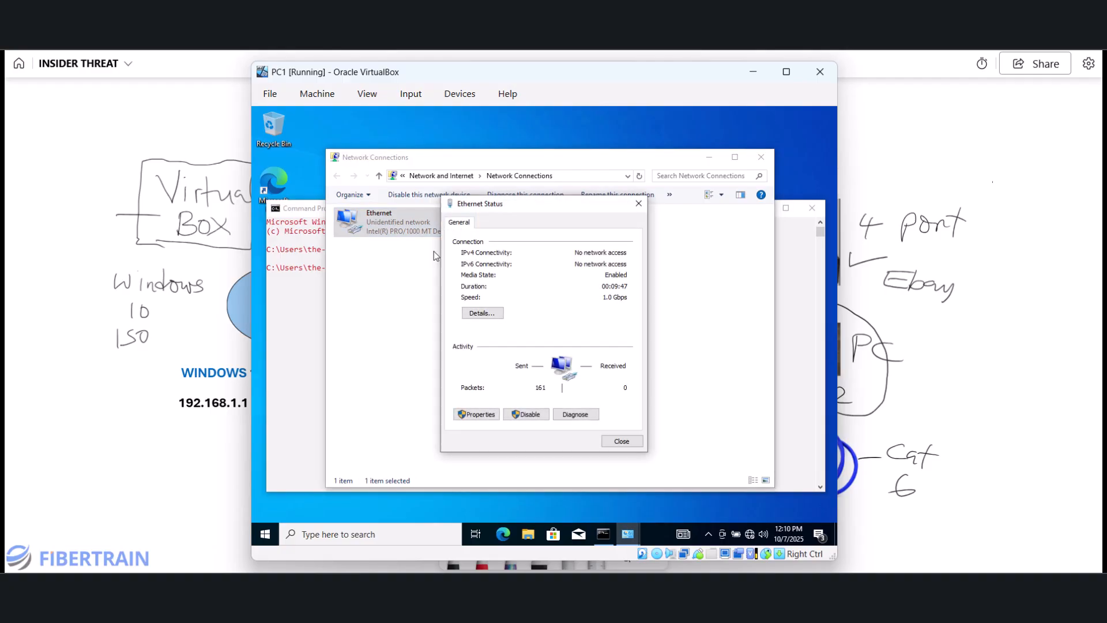
pyautogui.click(482, 313)
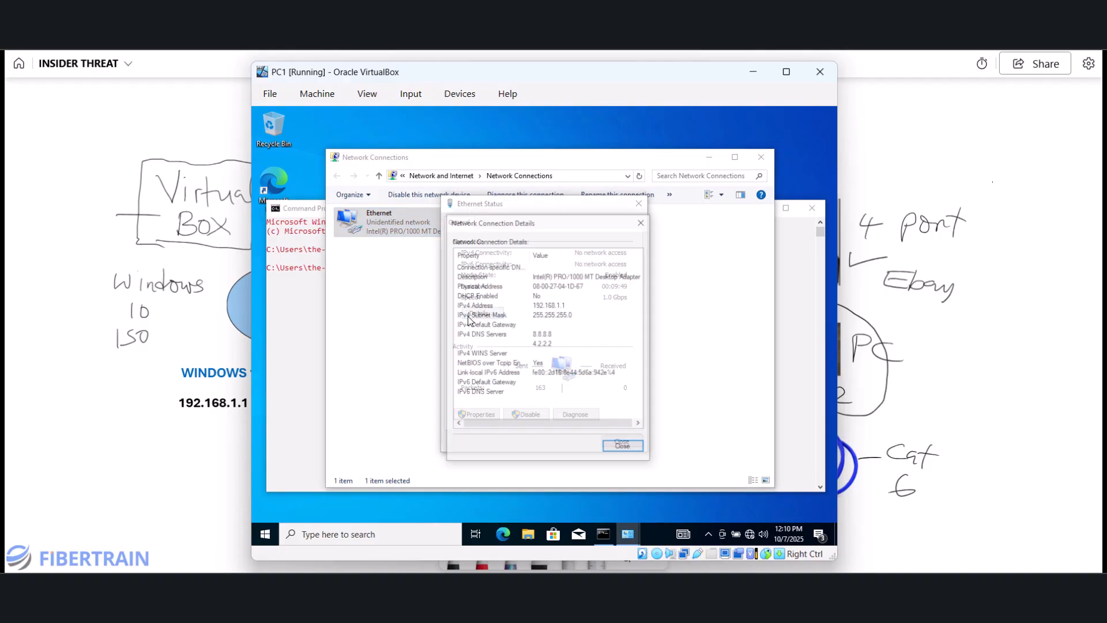
pyautogui.click(550, 308)
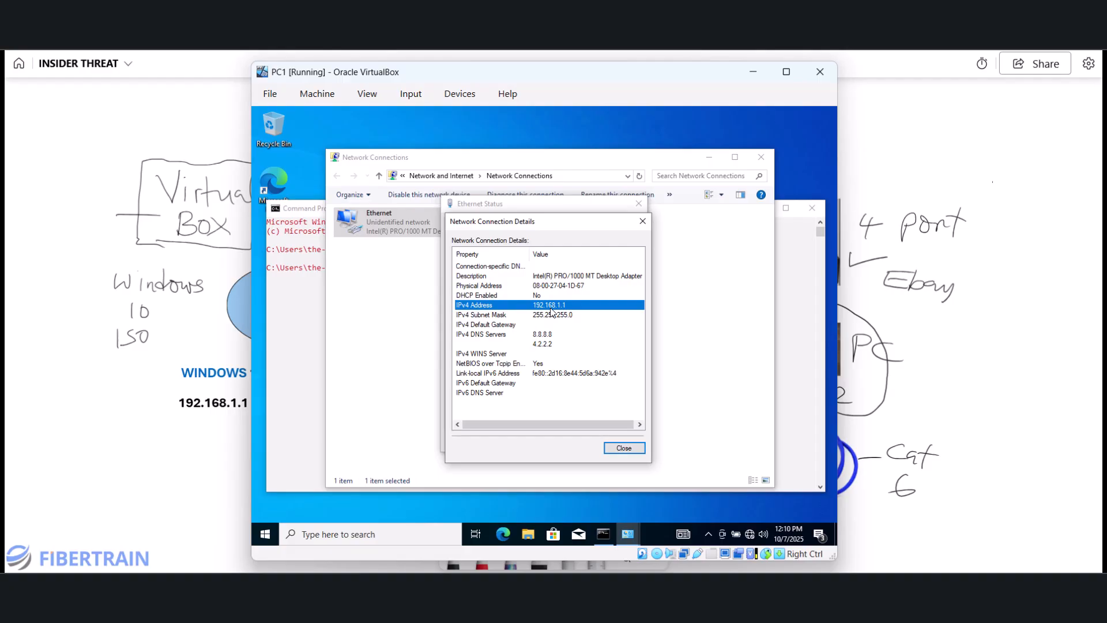
pyautogui.click(513, 326)
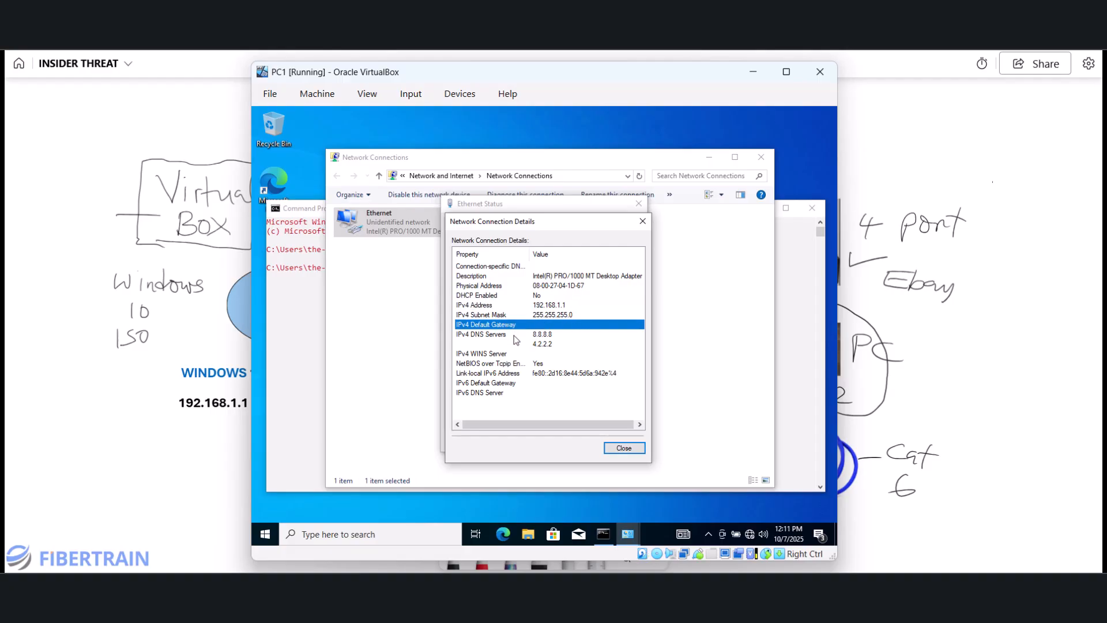
pyautogui.click(624, 448)
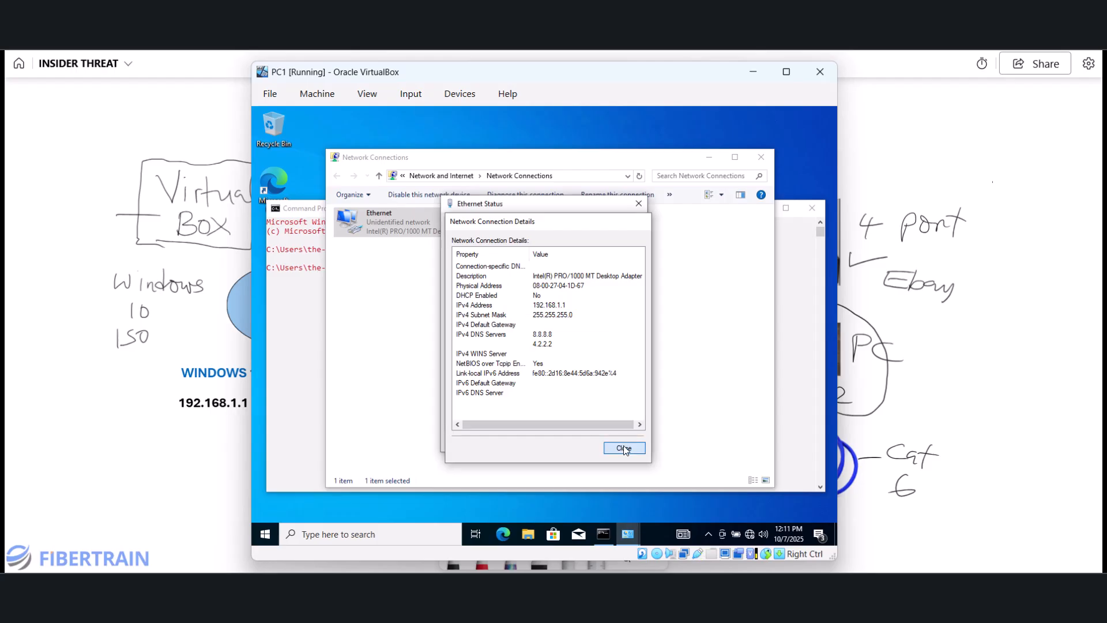
# - Change PC1 to IP 192.168.1.2 with gateway 192.168.1.1 and allow network discovery
pyautogui.click(472, 414)
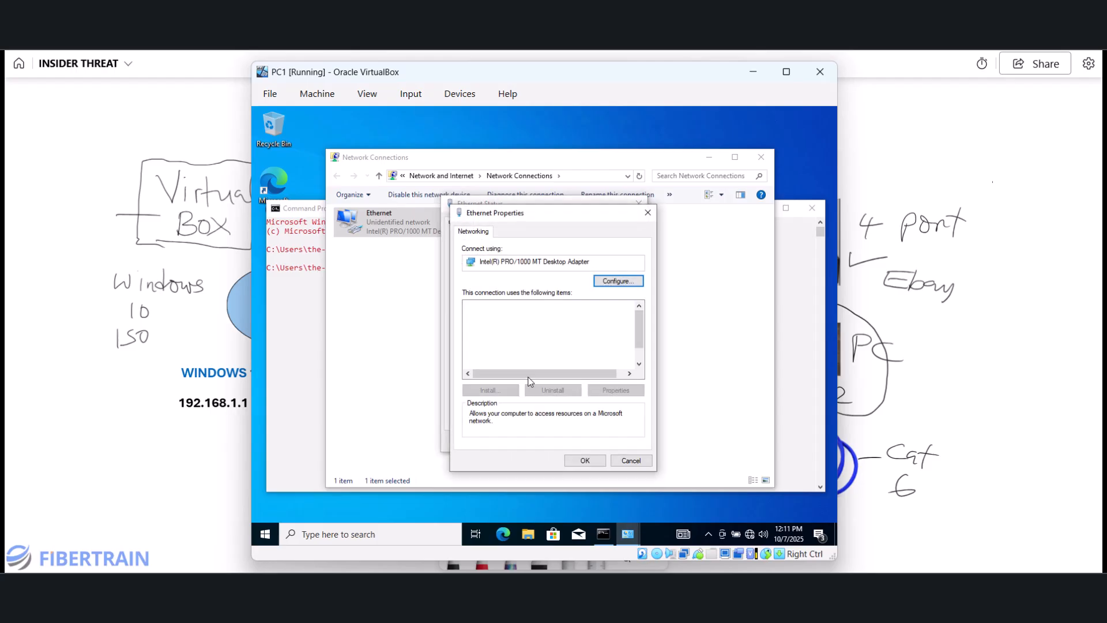
pyautogui.doubleClick(542, 335)
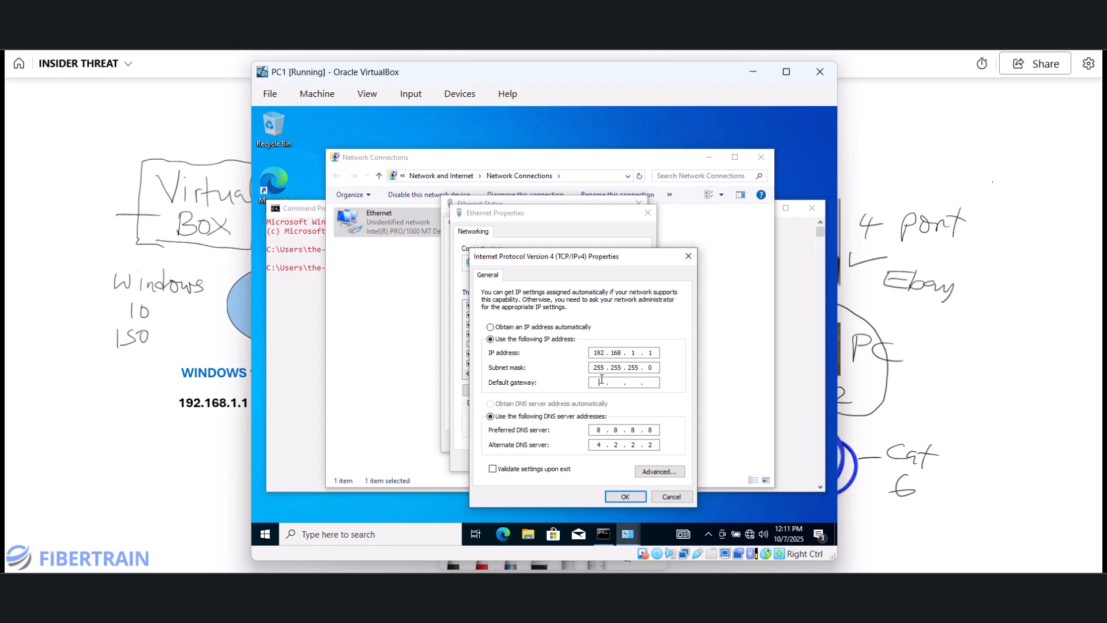
pyautogui.write('192 . 168 . 1 . 1')
pyautogui.click(656, 353)
pyautogui.click(628, 496)
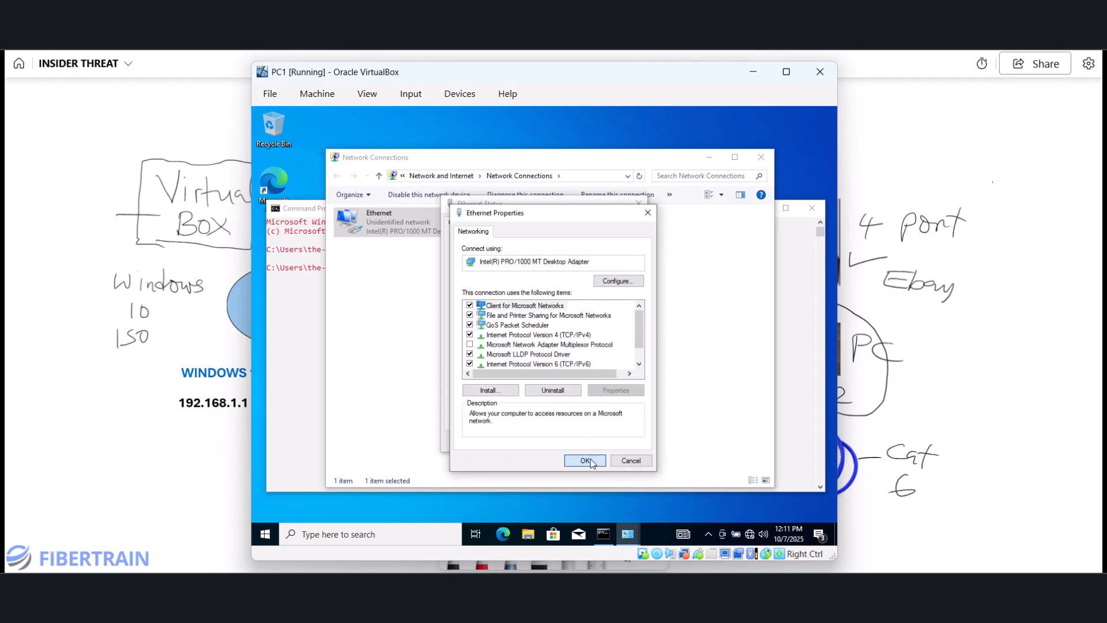
pyautogui.click(586, 459)
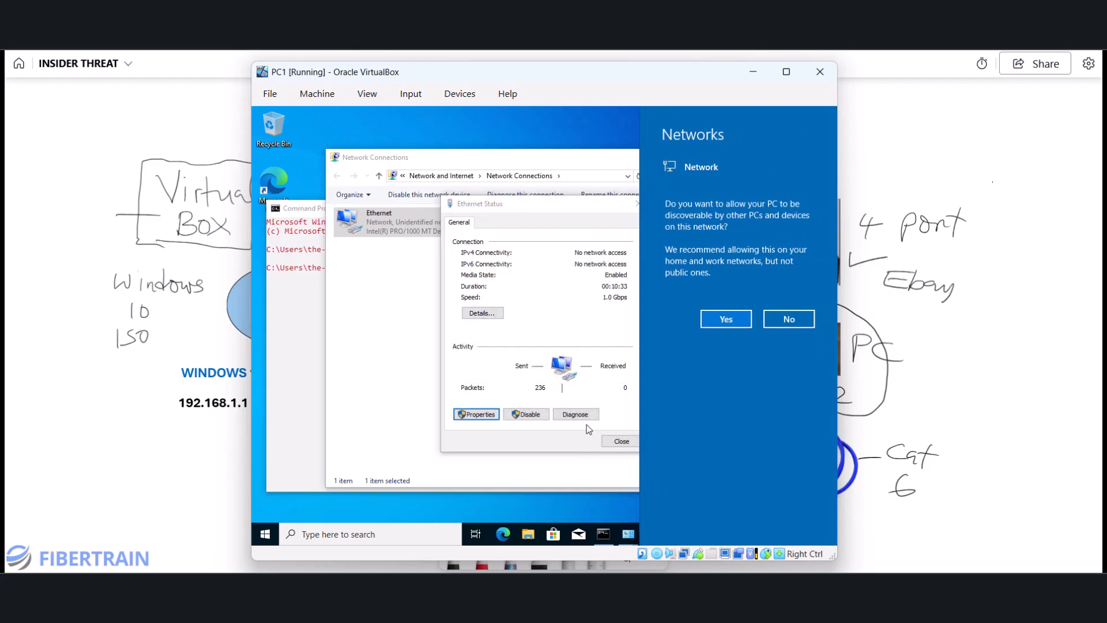
pyautogui.click(712, 318)
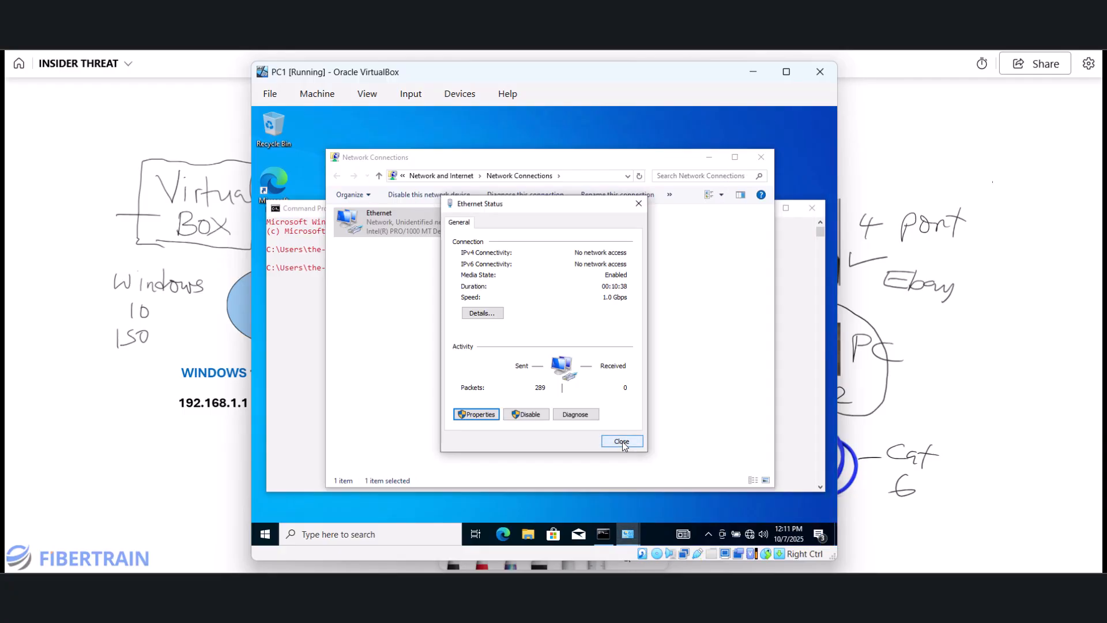
# - Confirm the new 192.168.1.2 address in the connection details, then close the status window
pyautogui.click(483, 313)
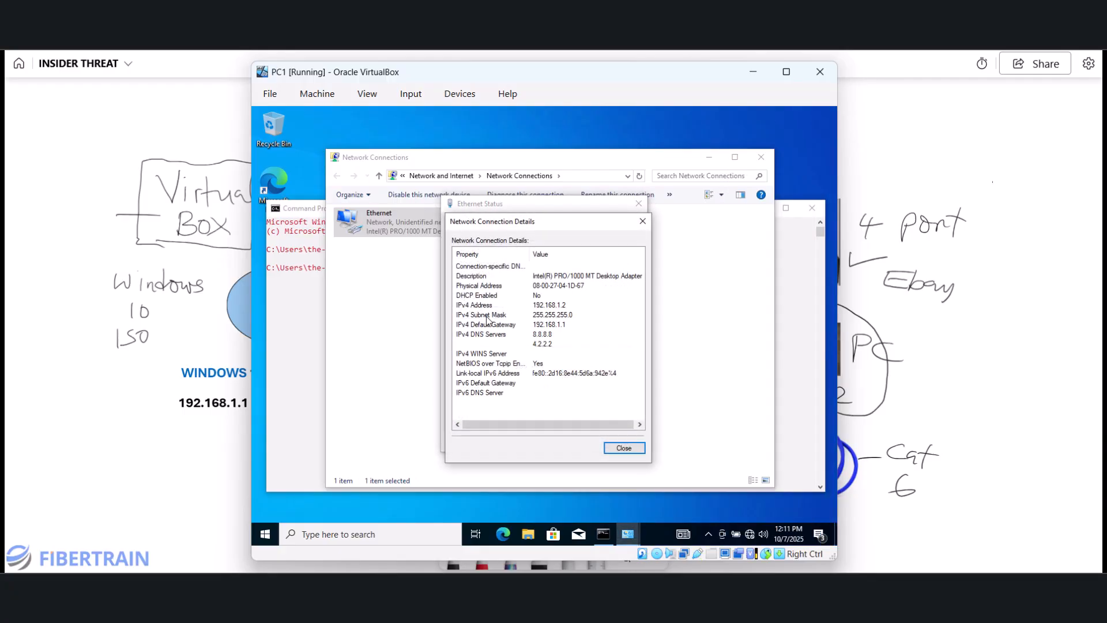
pyautogui.click(561, 306)
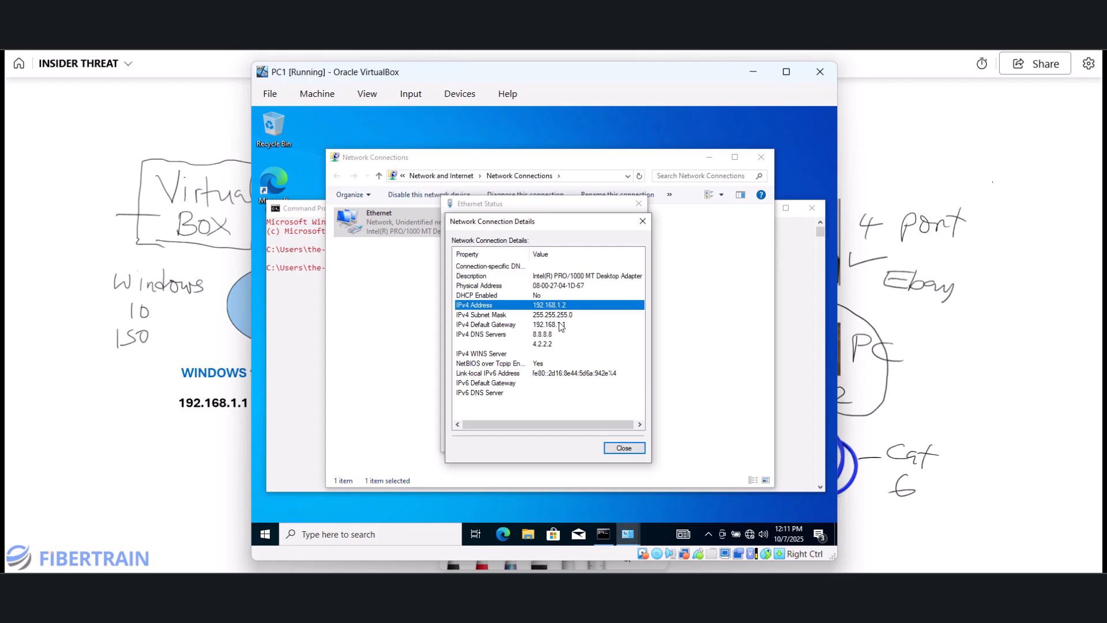
pyautogui.click(624, 448)
pyautogui.click(621, 442)
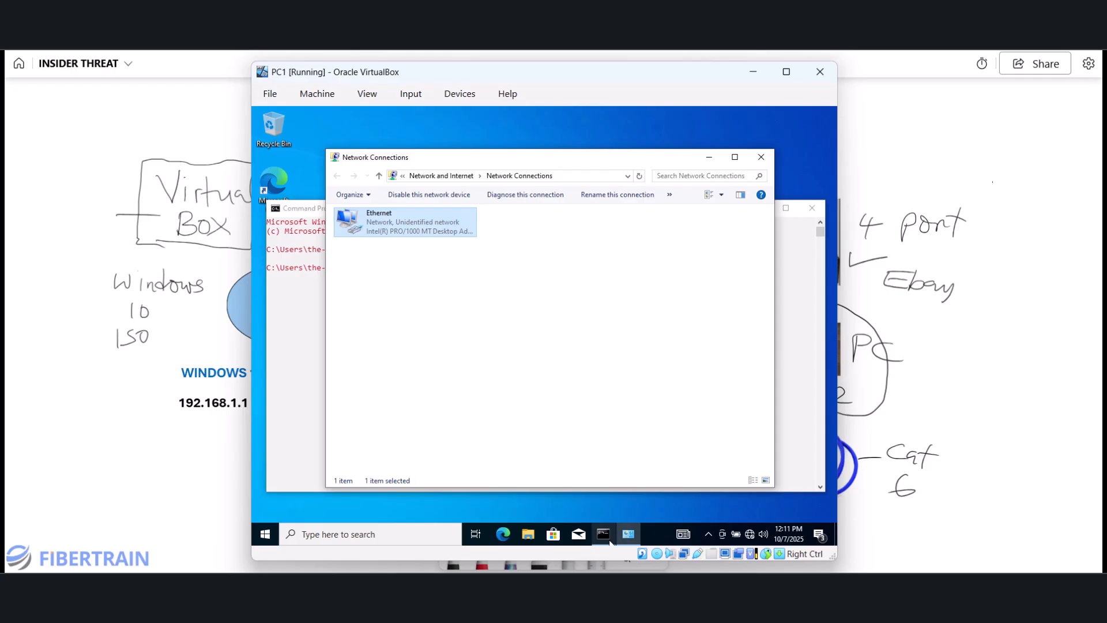
# - Relabel the whiteboard diagram: PC1 192.168.1.2, PC2 192.168.1.3, then return to PC1
pyautogui.moveTo(606, 536)
pyautogui.click(697, 594)
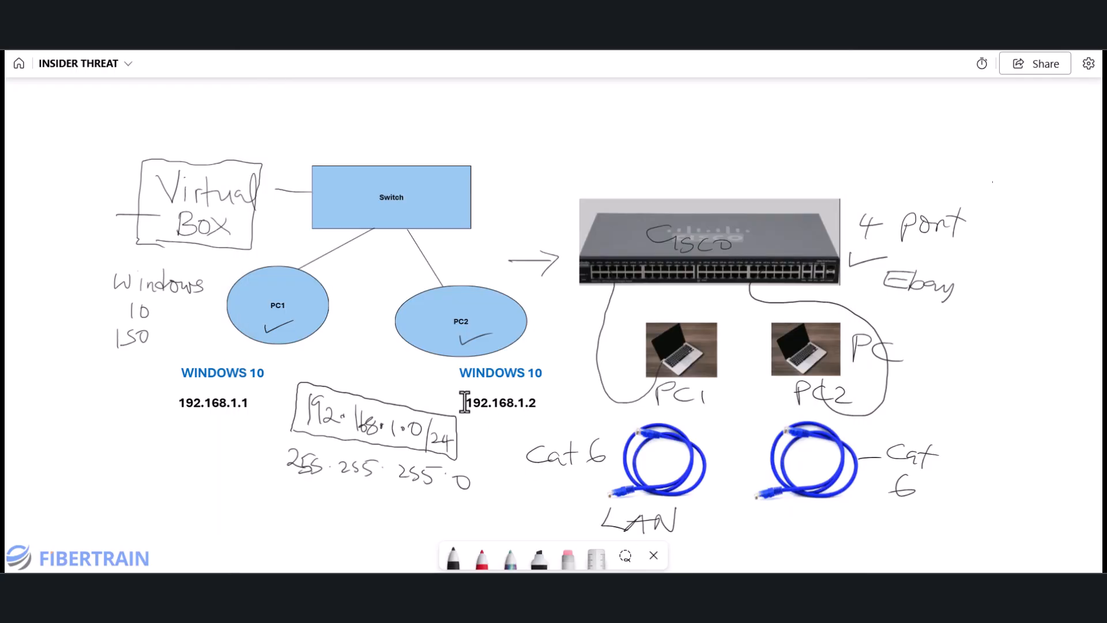
pyautogui.click(243, 400)
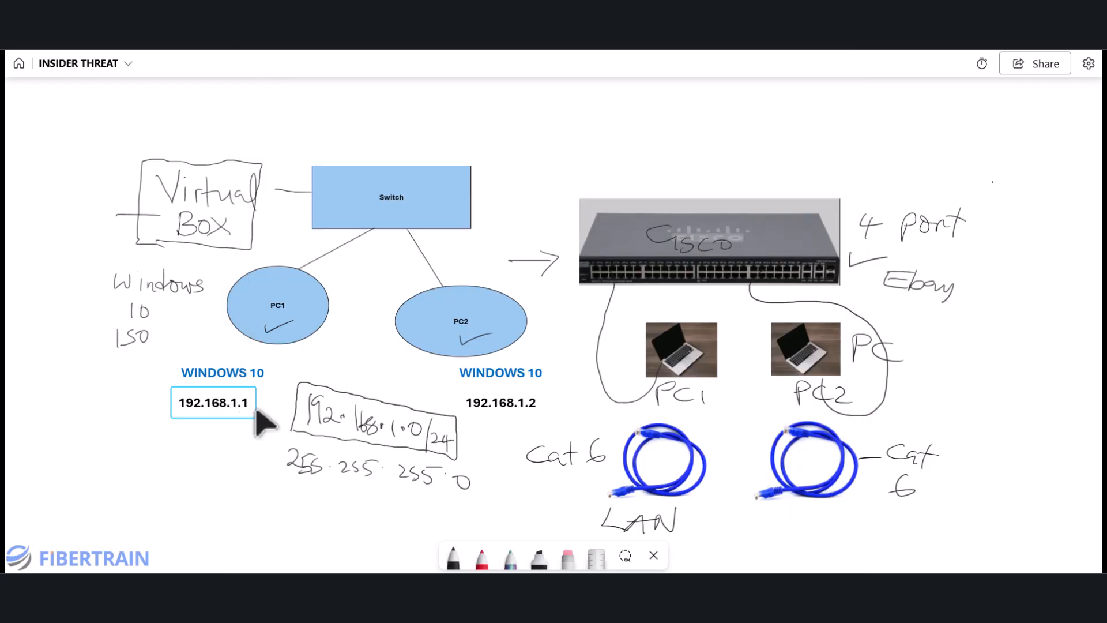
pyautogui.click(245, 401)
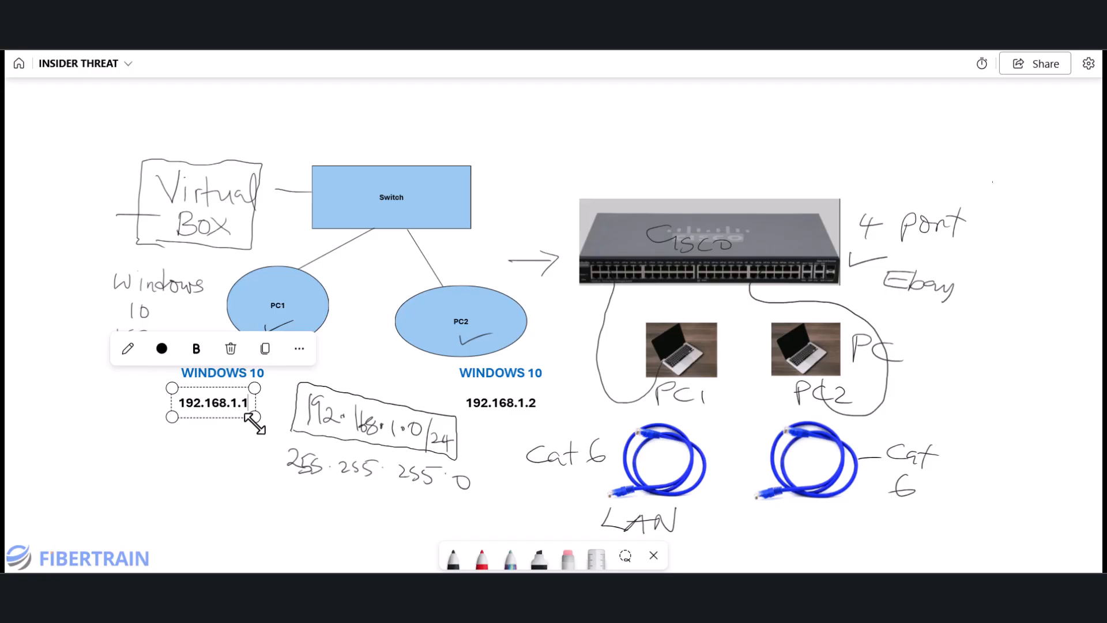
pyautogui.press('BackSpace')
pyautogui.write('2')
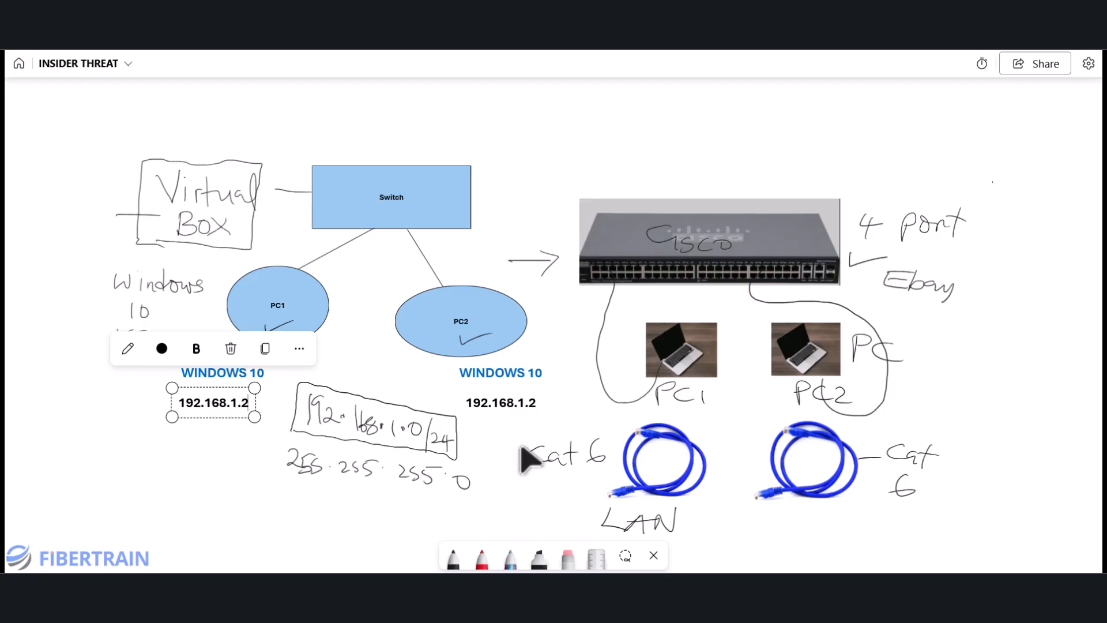
pyautogui.click(528, 404)
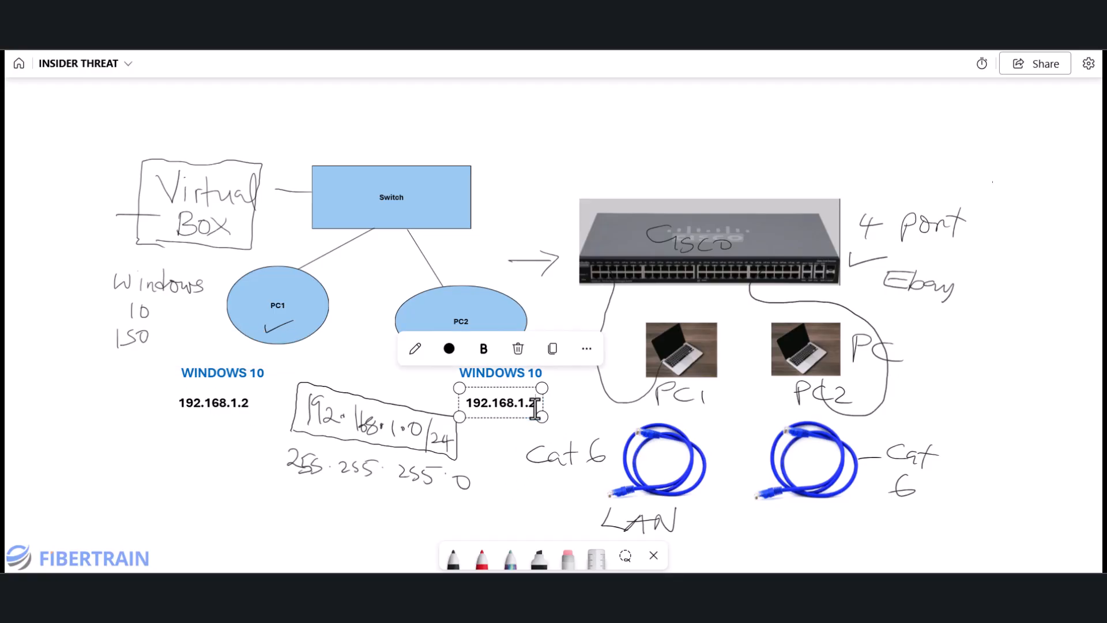
pyautogui.press('BackSpace')
pyautogui.write('3')
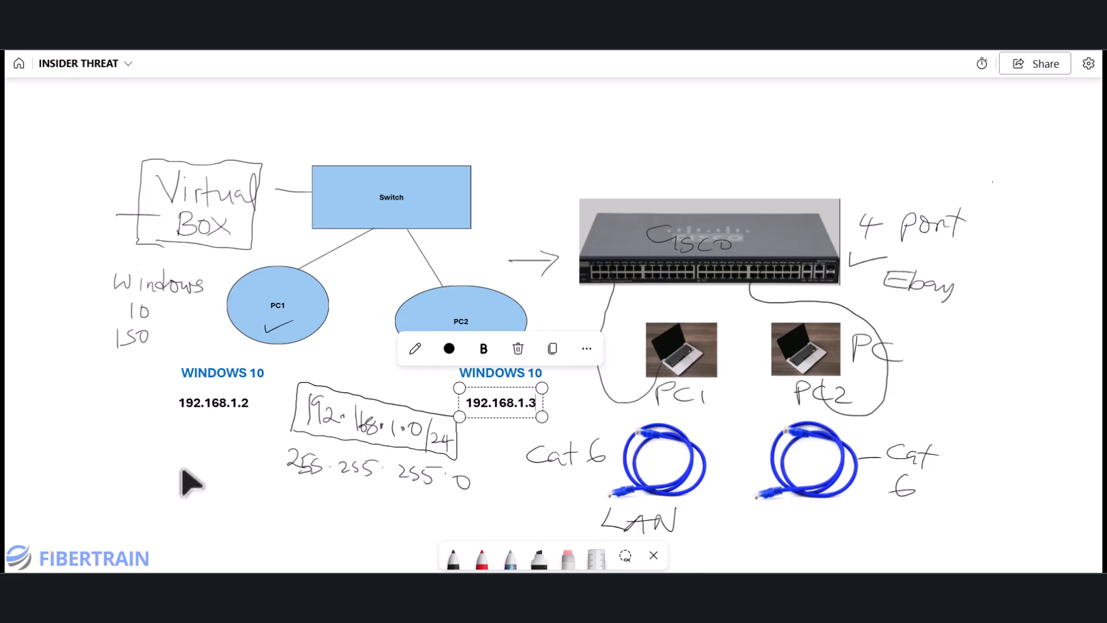
pyautogui.click(97, 488)
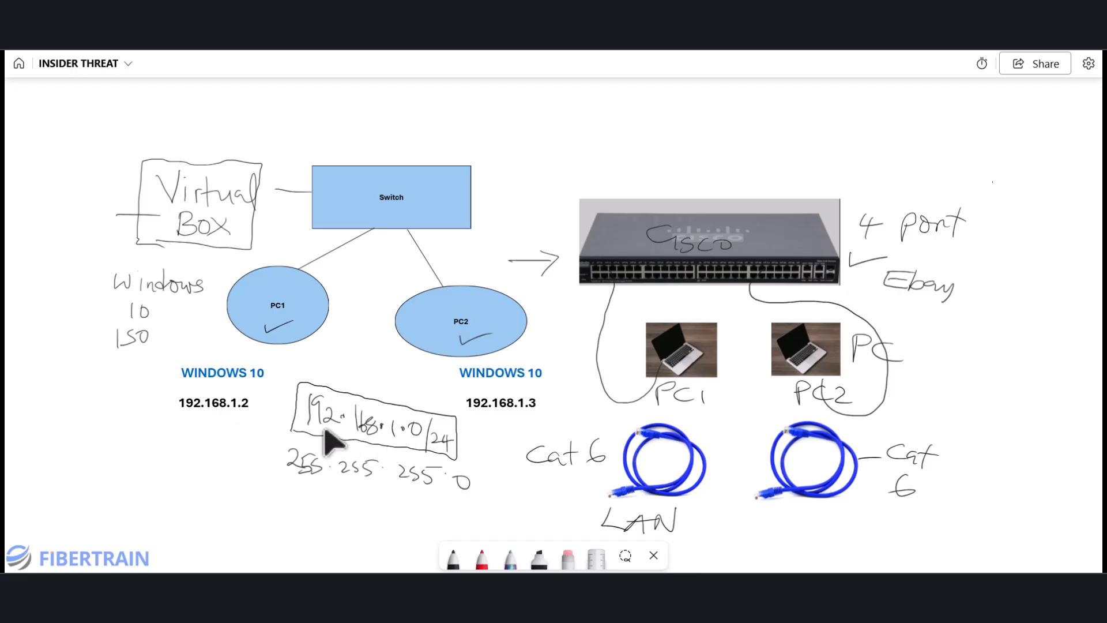
pyautogui.hotkey('alt', 'Tab')
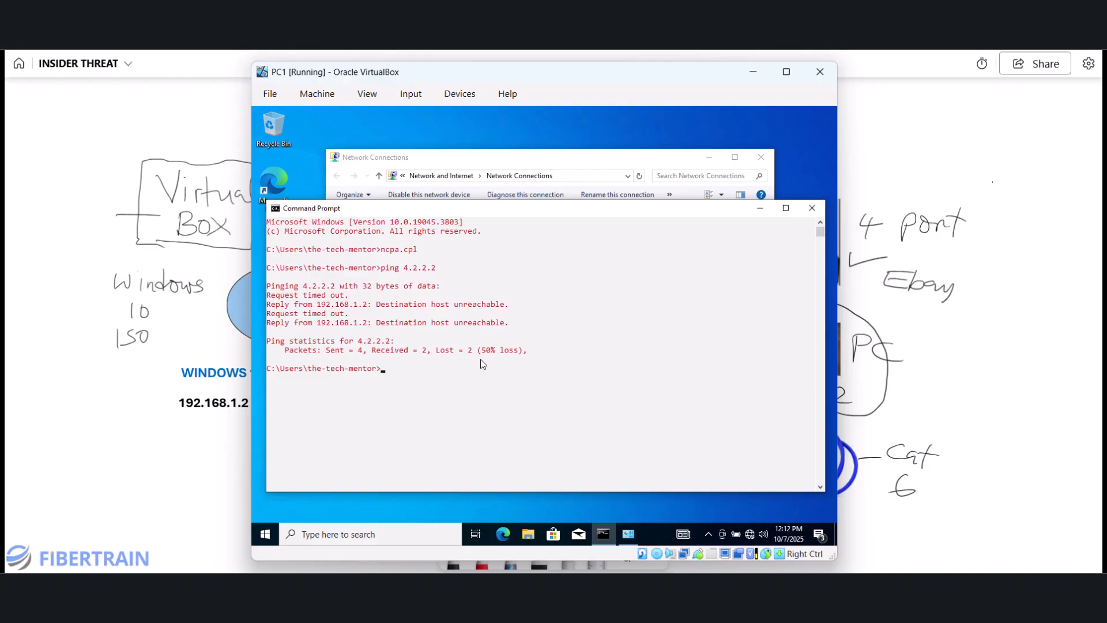
# - Clear PC1's console and open its Ethernet adapter's IPv4 properties via ncpa.cpl
pyautogui.write('cls')
pyautogui.press('Return')
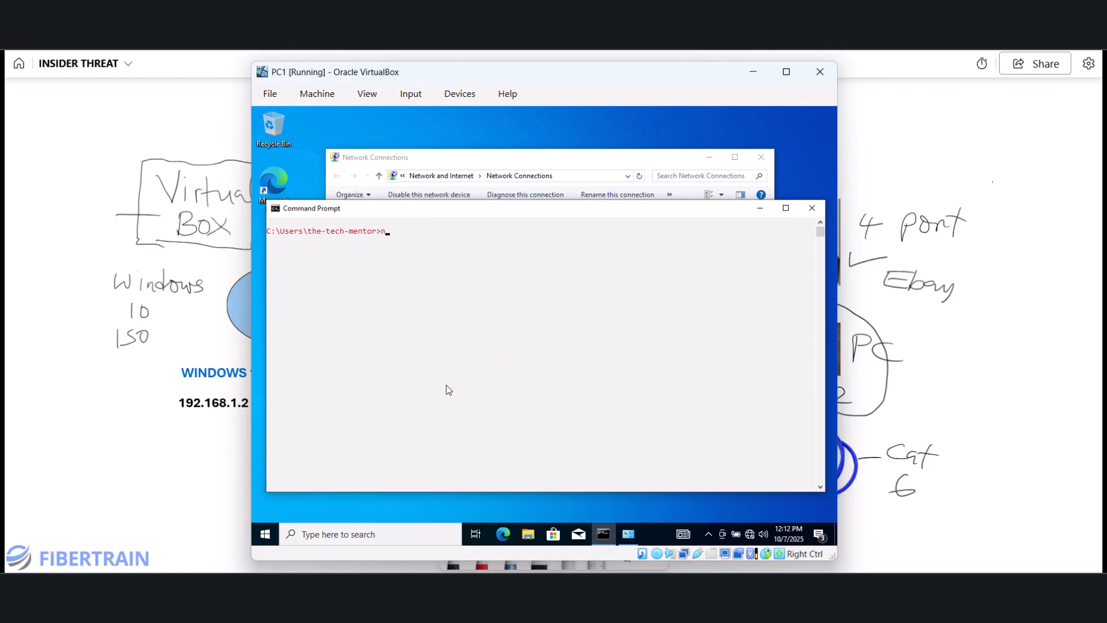
pyautogui.write('ncpa.cpl')
pyautogui.press('Return')
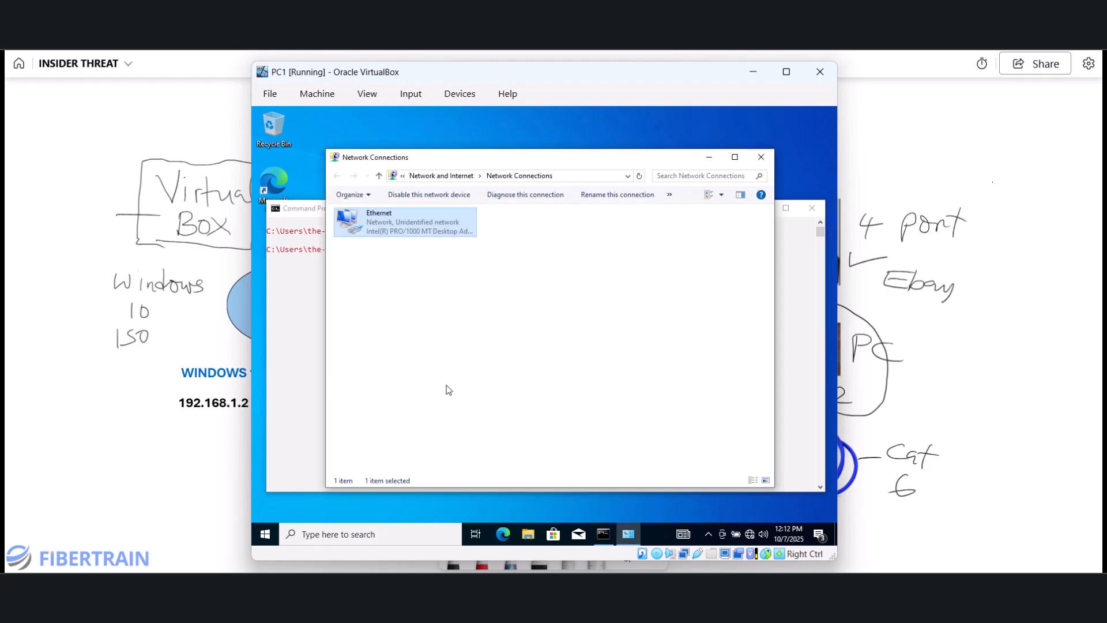
pyautogui.doubleClick(397, 238)
pyautogui.click(471, 417)
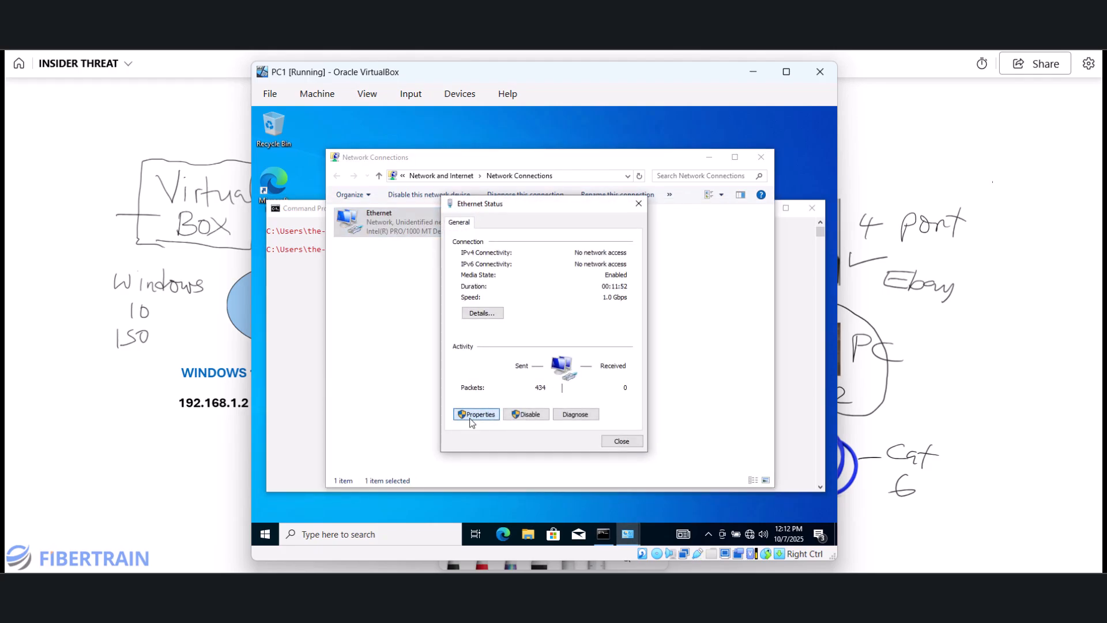
pyautogui.doubleClick(557, 337)
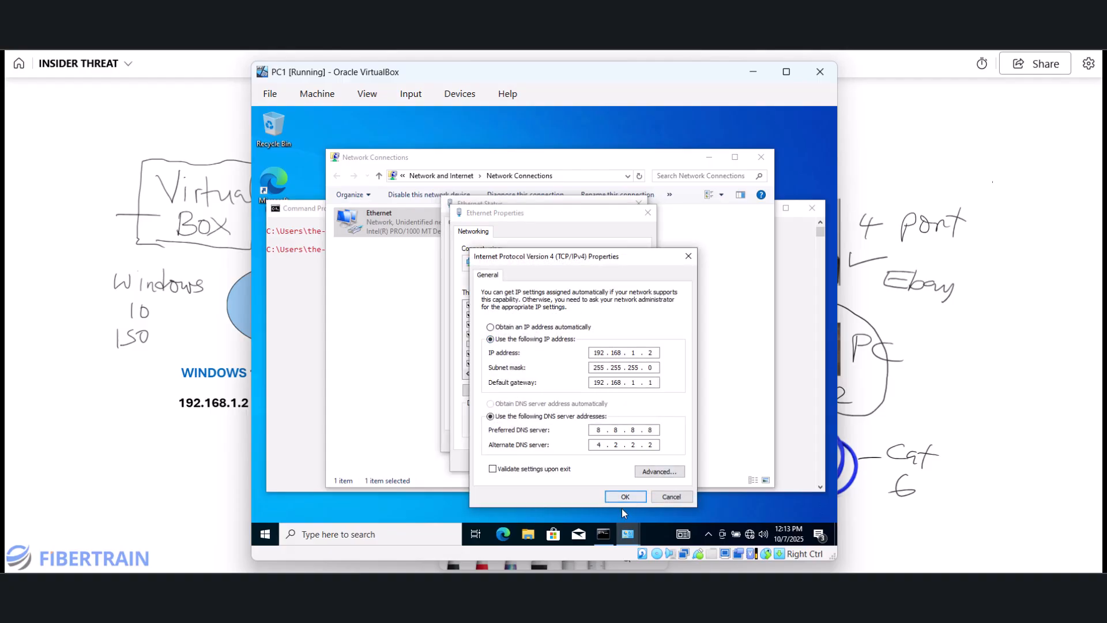
# - Accept PC1's IPv4 settings unchanged and close the adapter, Network Connections and Command Prompt windows
pyautogui.click(626, 496)
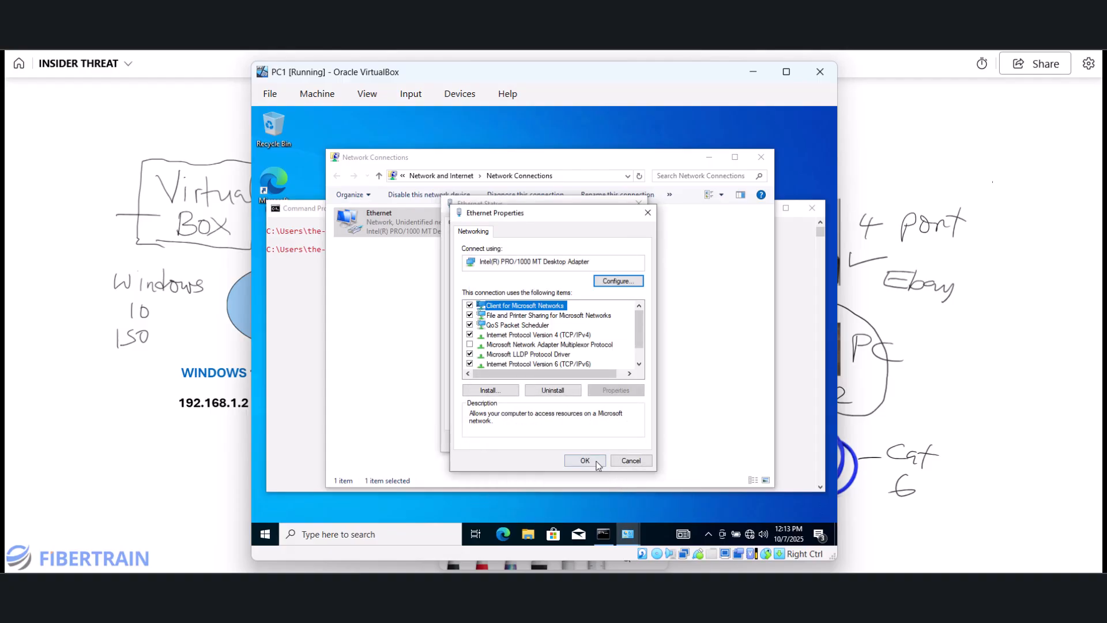
pyautogui.click(594, 461)
pyautogui.click(637, 451)
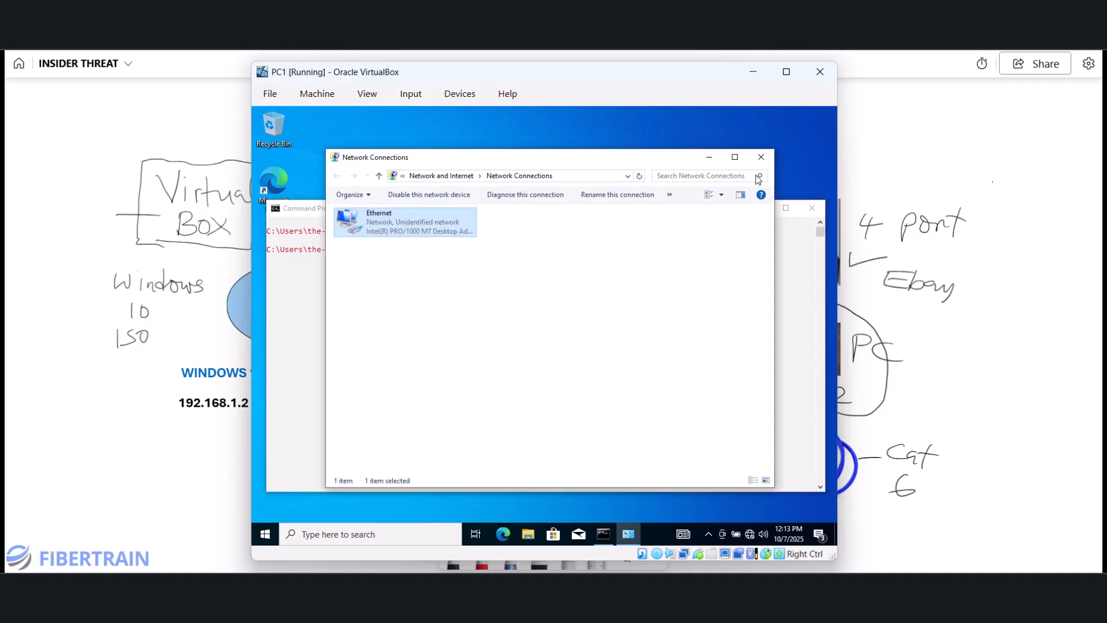
pyautogui.click(763, 158)
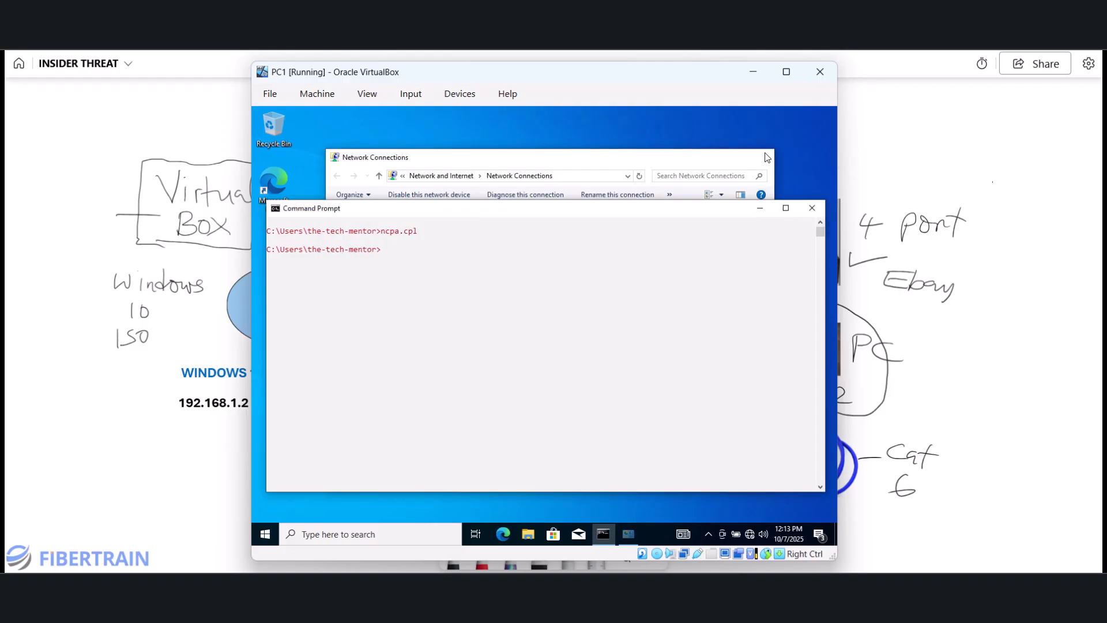
pyautogui.click(813, 209)
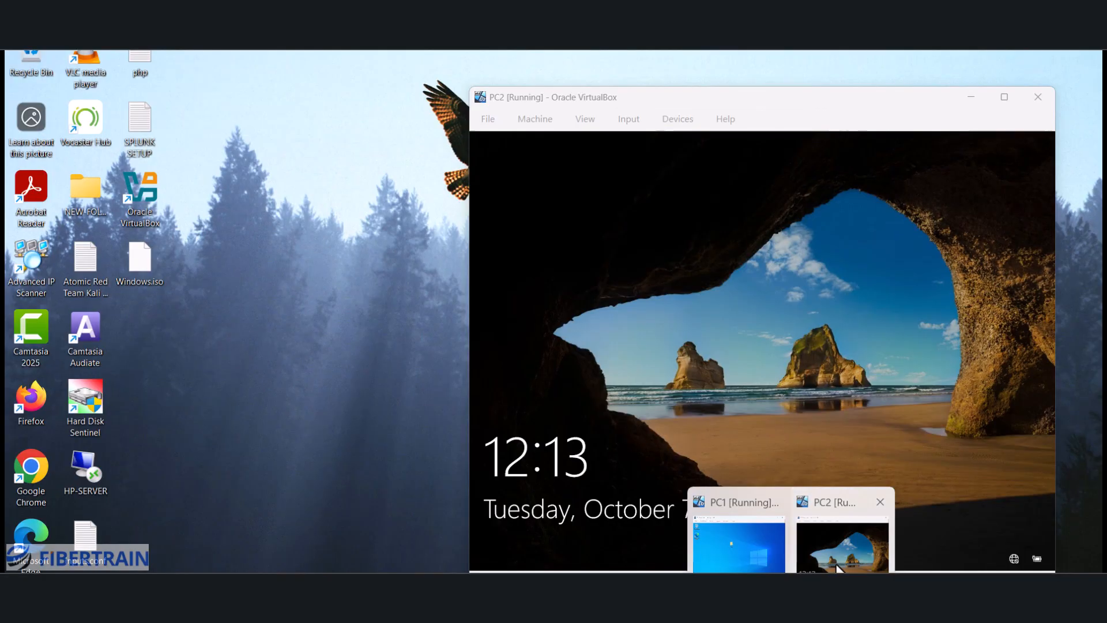
# - Bring the PC2 virtual machine to the front, unlock it, and nudge its window up
pyautogui.click(838, 568)
pyautogui.click(680, 238)
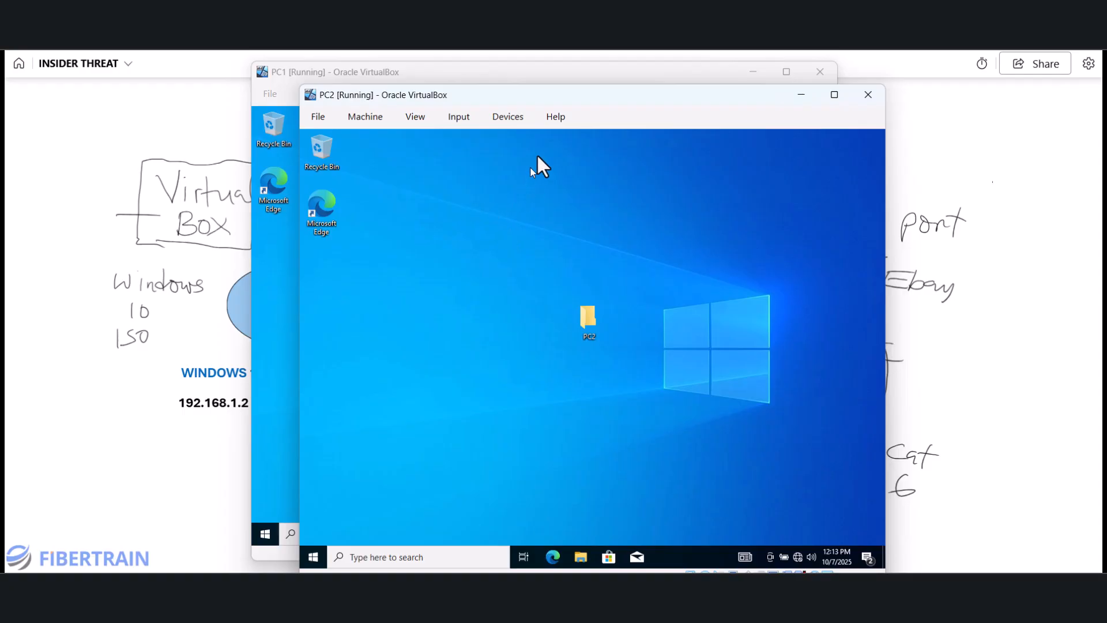
pyautogui.moveTo(644, 99); pyautogui.dragTo(650, 84)
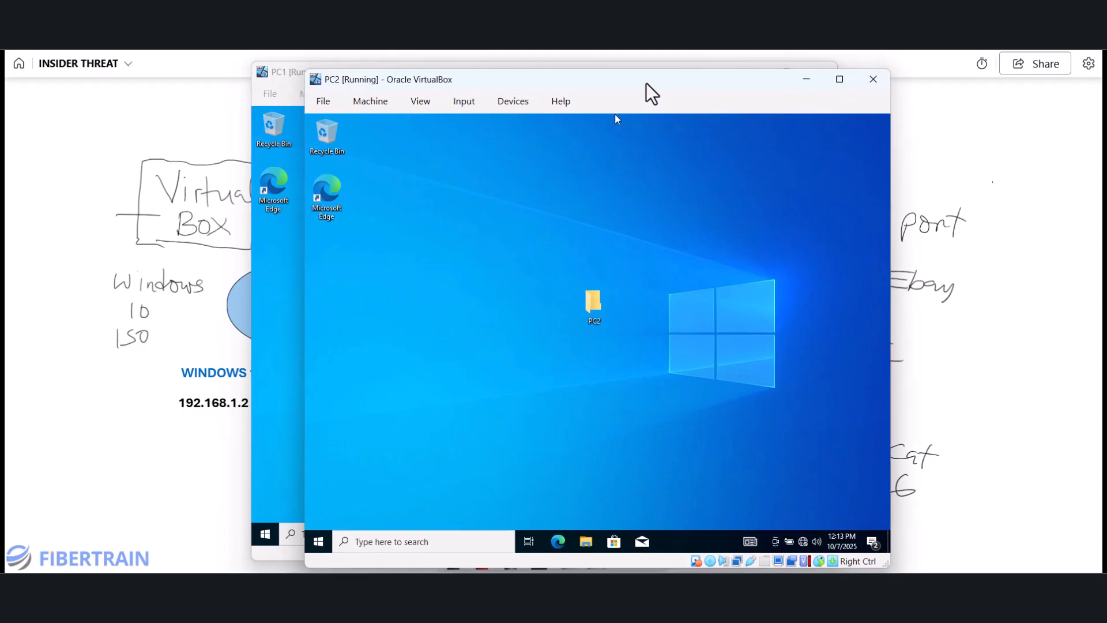
# - Open the PC2 console's colour properties, cancel without changes, and close the console
pyautogui.click(426, 547)
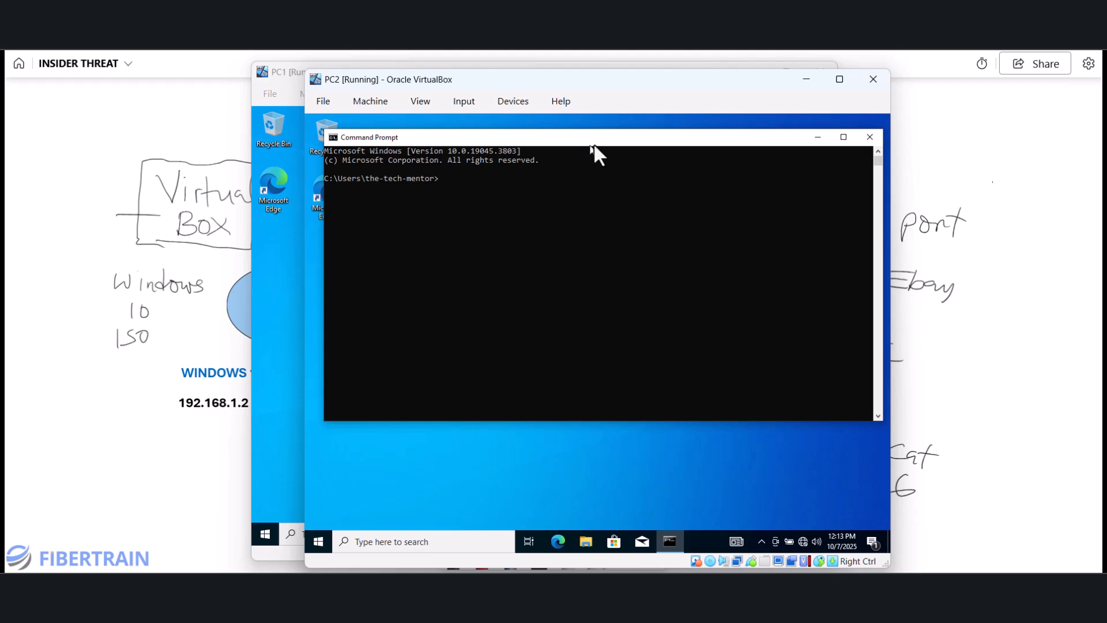
pyautogui.rightClick(584, 138)
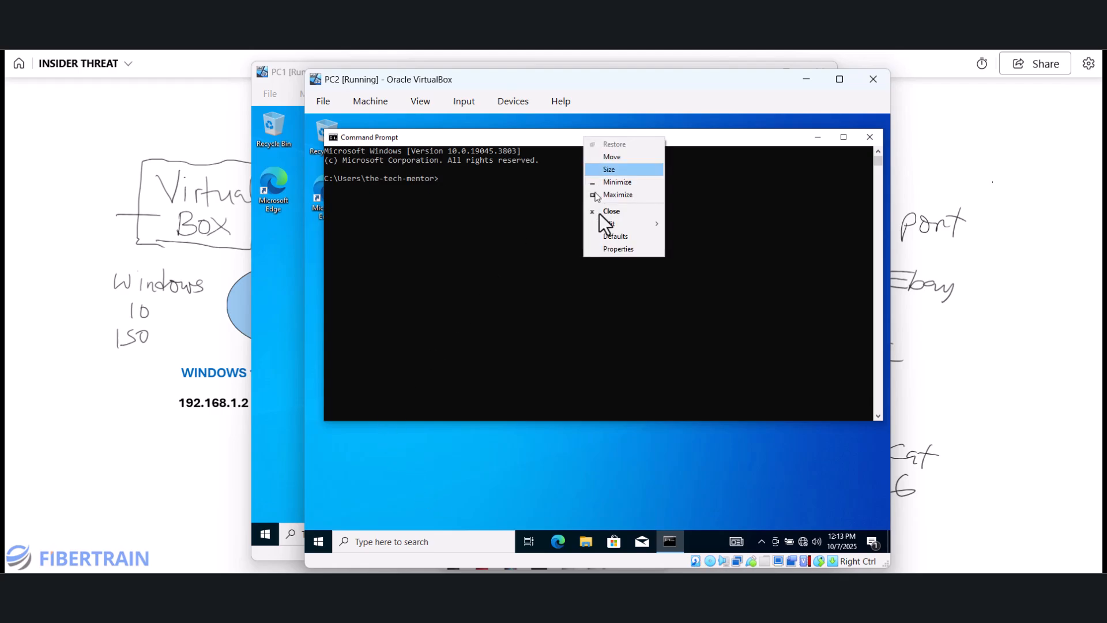
pyautogui.click(611, 249)
pyautogui.click(435, 166)
pyautogui.click(522, 243)
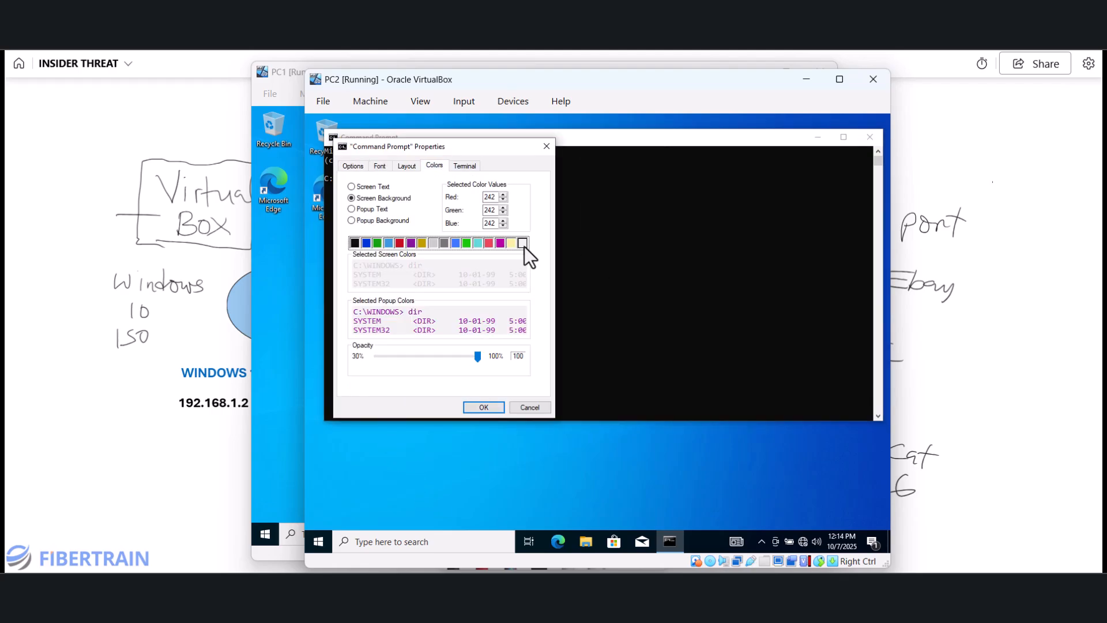
pyautogui.press('Escape')
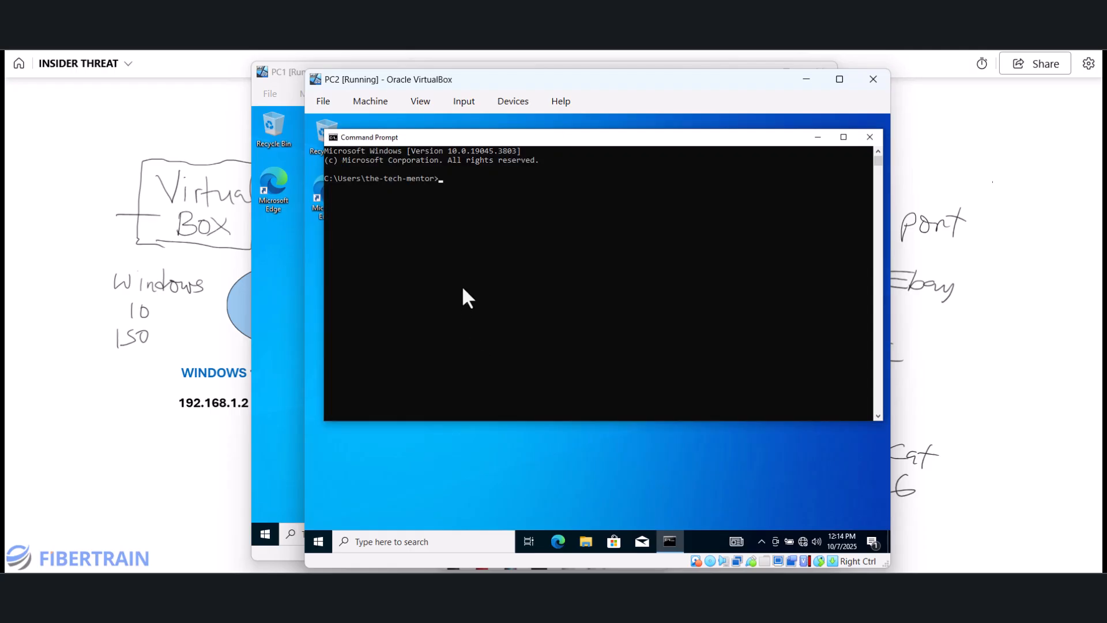
pyautogui.click(871, 138)
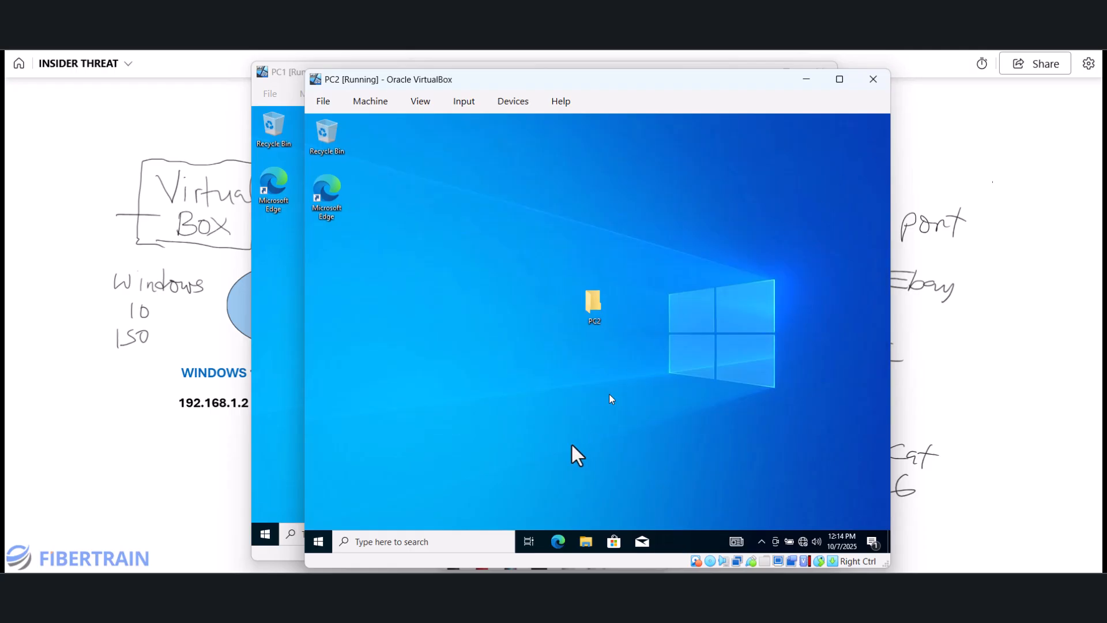
# - Launch Command Prompt on PC2, run ncpa.cpl, and open the Ethernet adapter's properties
pyautogui.click(493, 542)
pyautogui.write('cmd')
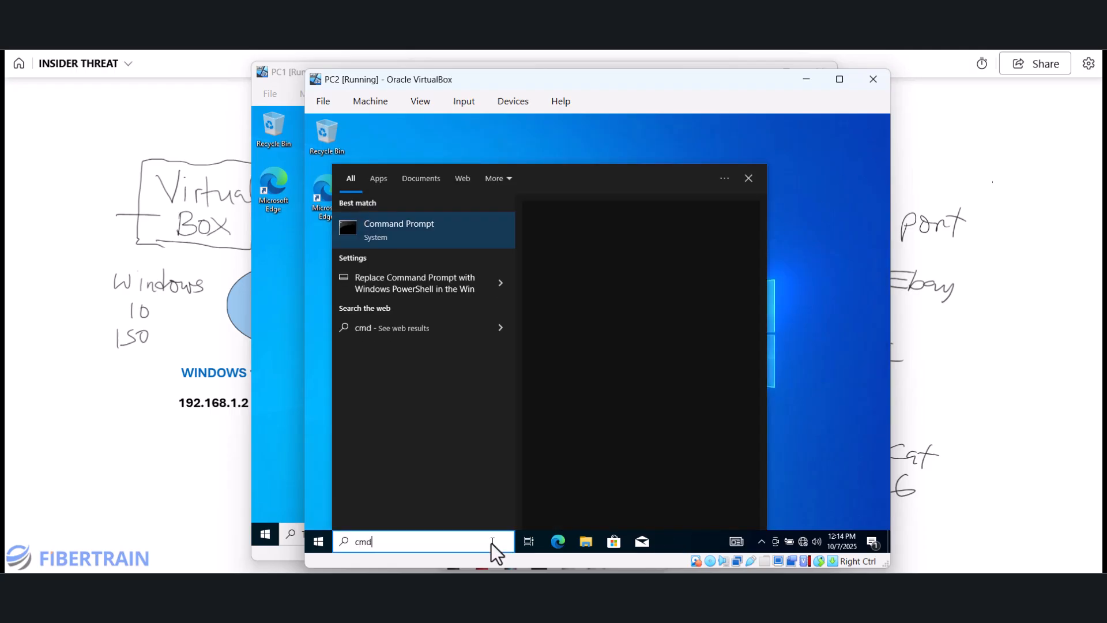
pyautogui.press('Return')
pyautogui.write('nc')
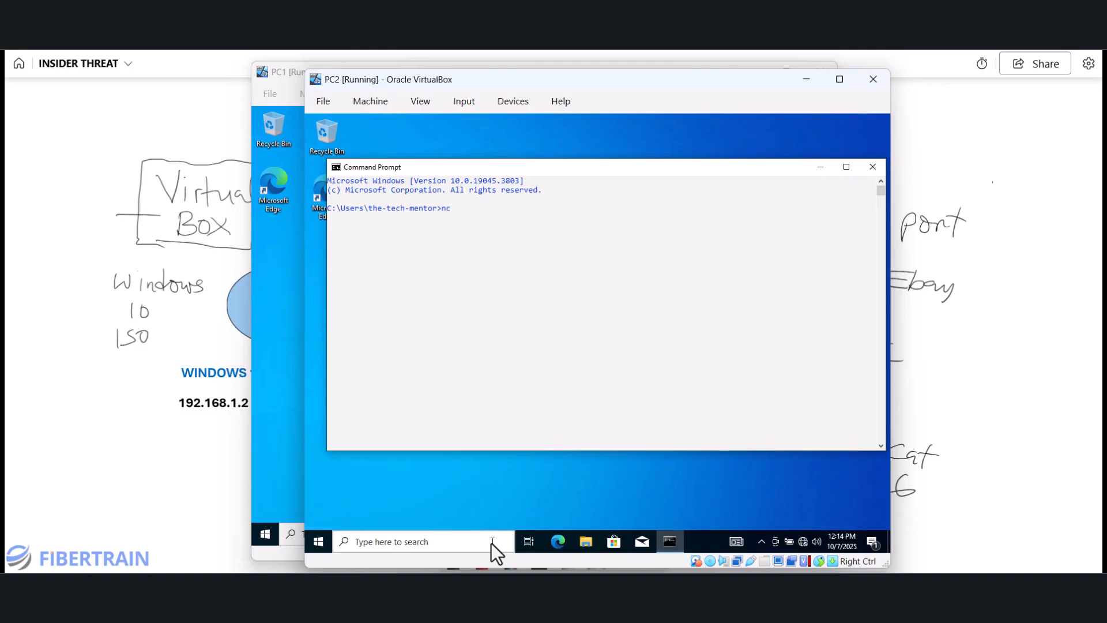
pyautogui.write('pa.cpl')
pyautogui.press('Return')
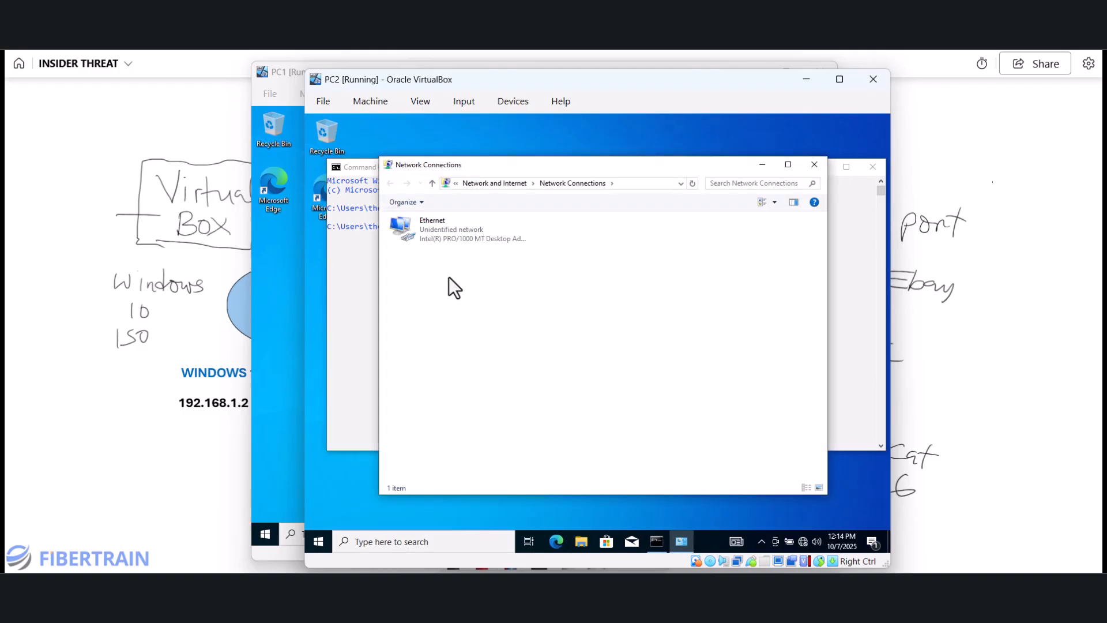
pyautogui.doubleClick(446, 230)
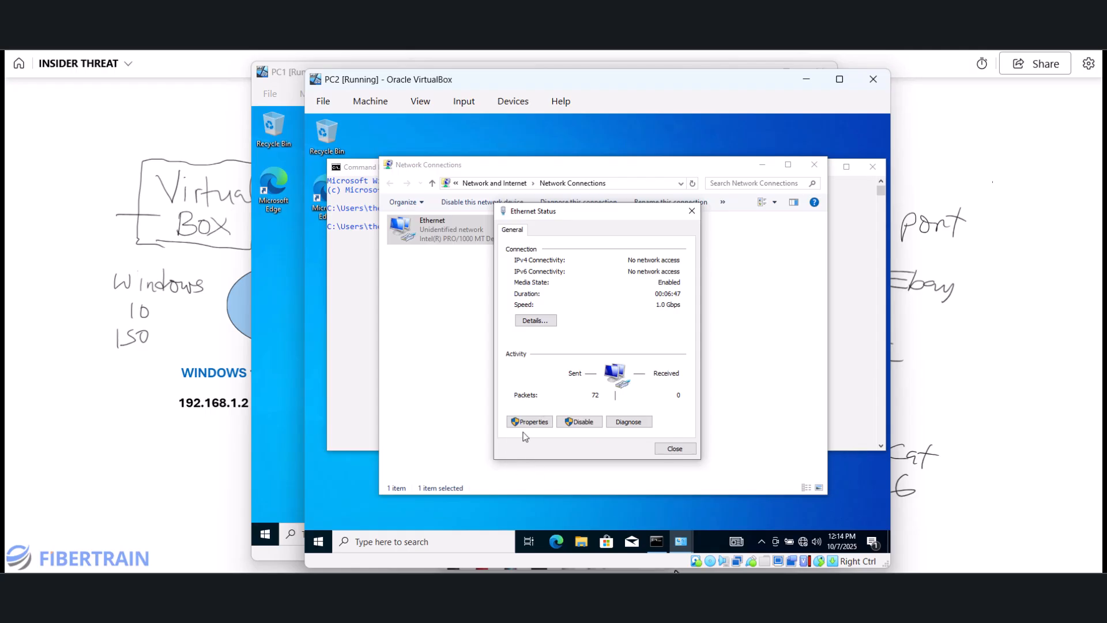
pyautogui.click(527, 423)
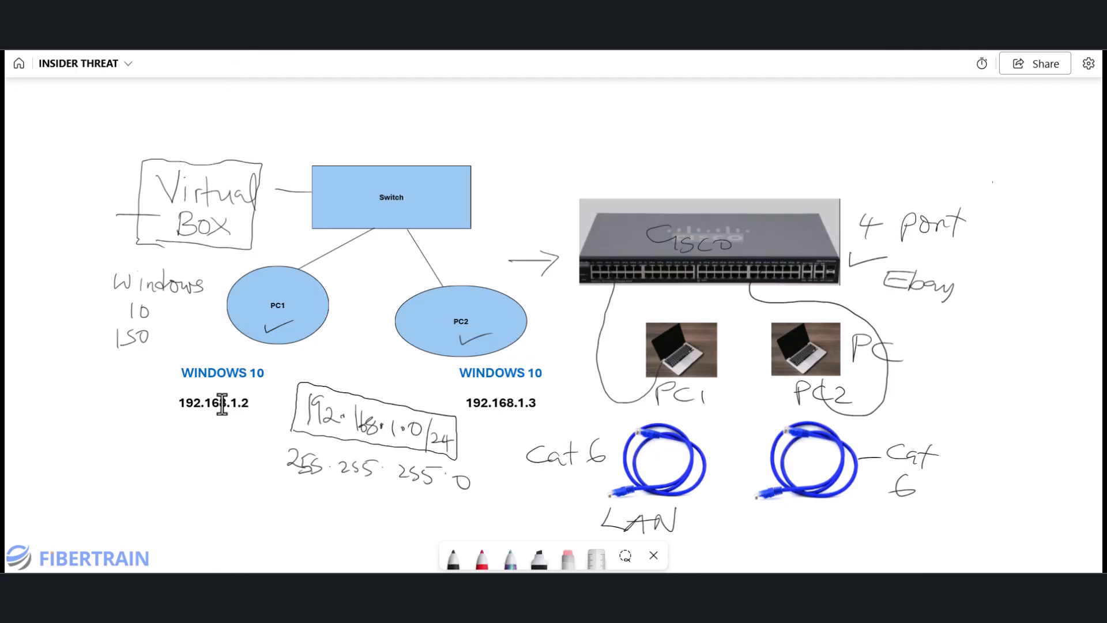
pyautogui.click(519, 408)
# - Give PC2's IPv4 static address 192.168.1.3, mask 255.255.255.0, gateway 192.168.1.1, DNS 8.8.8.8 and 4.2.2.2
pyautogui.click(743, 591)
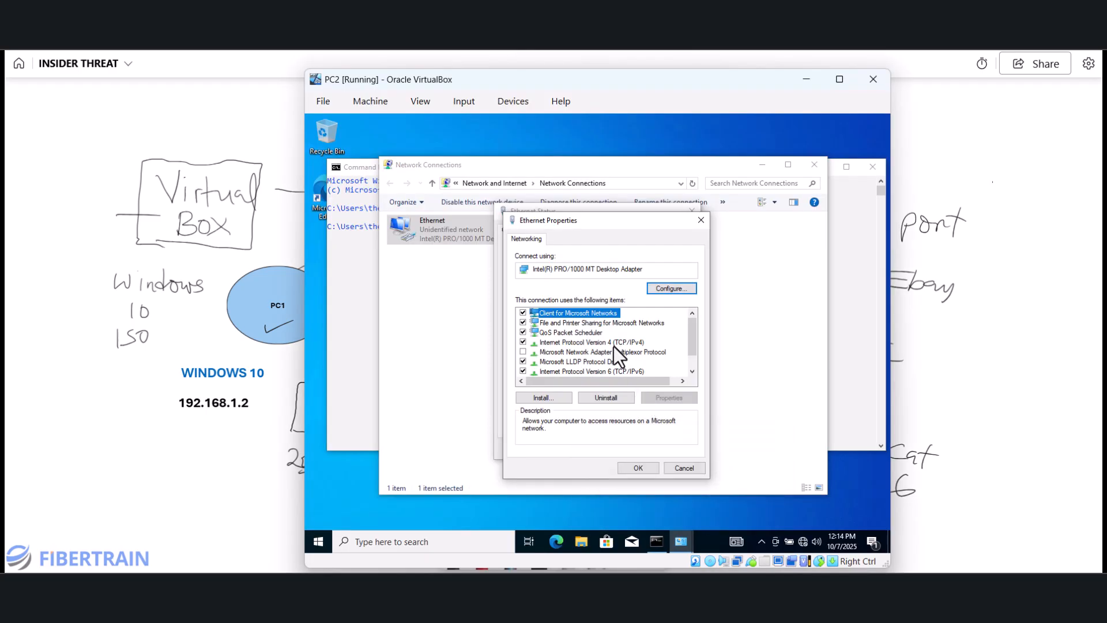
pyautogui.click(614, 344)
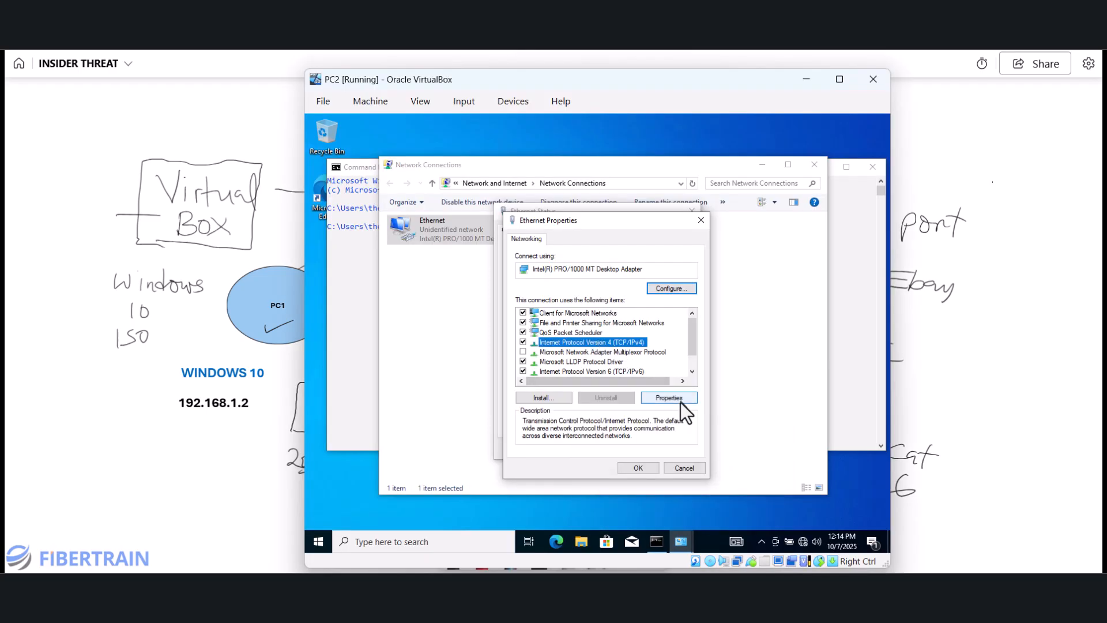
pyautogui.click(681, 402)
pyautogui.click(566, 347)
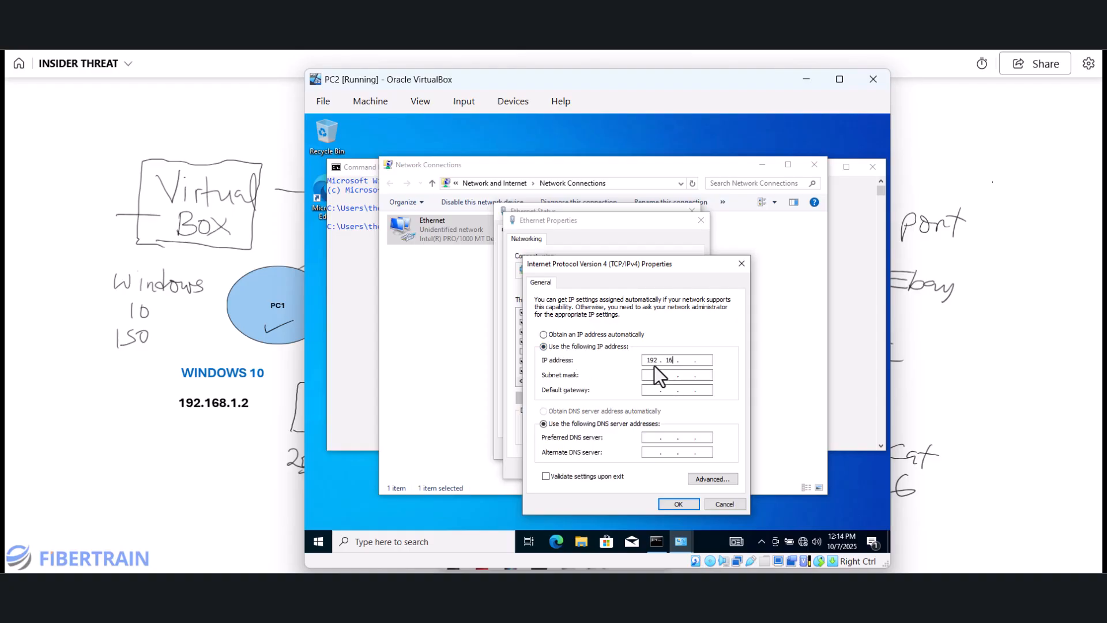
pyautogui.click(654, 365)
pyautogui.write('192 . 168 . 1 . 1')
pyautogui.write('8.8.8.')
pyautogui.write('4.2.2.2')
# - Save the IPv4 settings and close PC2's Ethernet properties and status windows
pyautogui.click(678, 504)
pyautogui.click(658, 461)
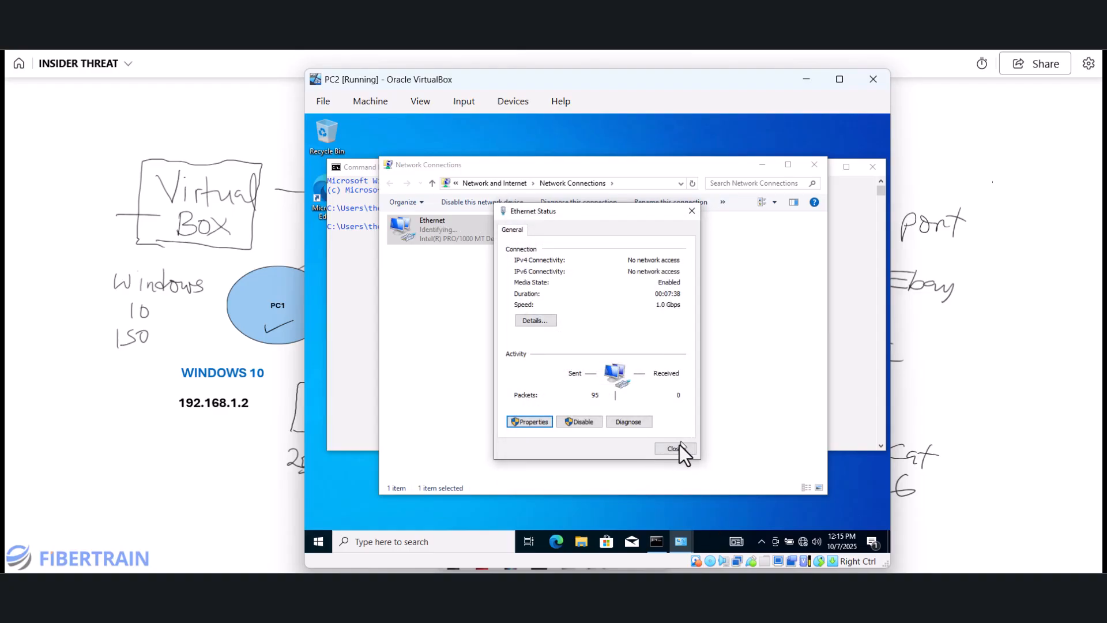
pyautogui.click(676, 450)
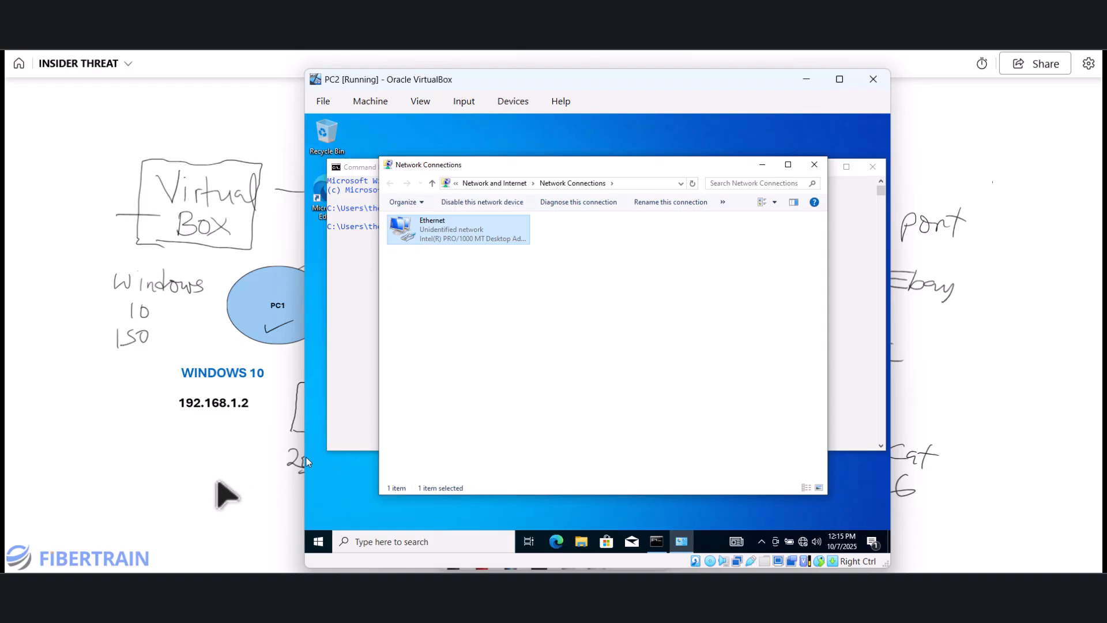
# - On the whiteboard, circle PC1's and PC2's labels and draw an arrow from PC2 to PC1
pyautogui.click(216, 481)
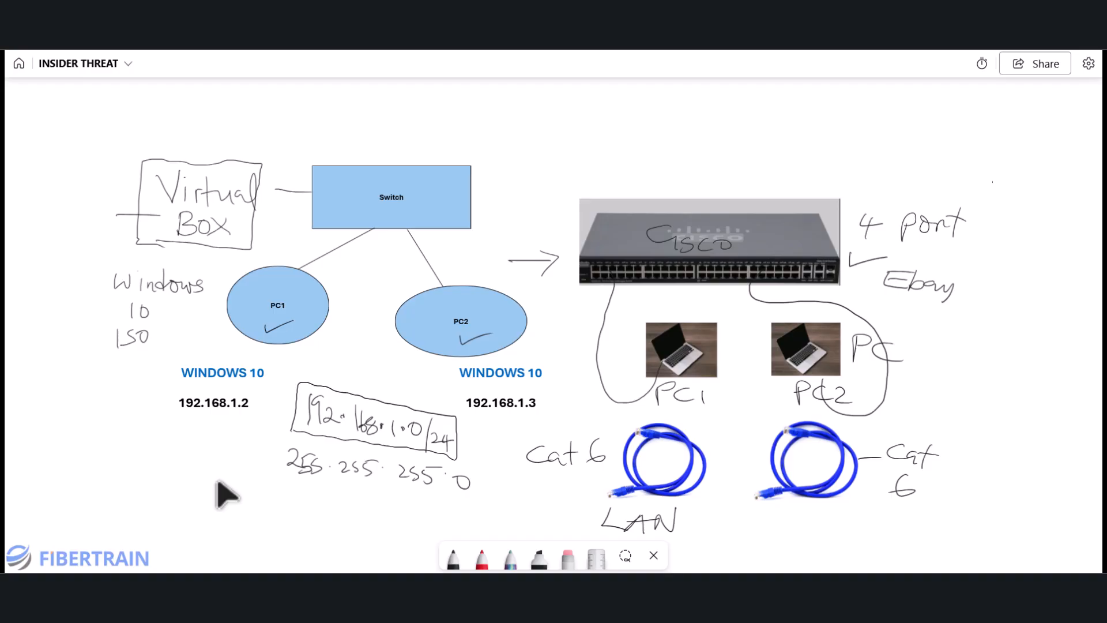
pyautogui.moveTo(150, 379)
pyautogui.mouseDown()
pyautogui.moveTo(221, 339)
pyautogui.moveTo(284, 364)
pyautogui.moveTo(236, 432)
pyautogui.moveTo(150, 400)
pyautogui.mouseUp()
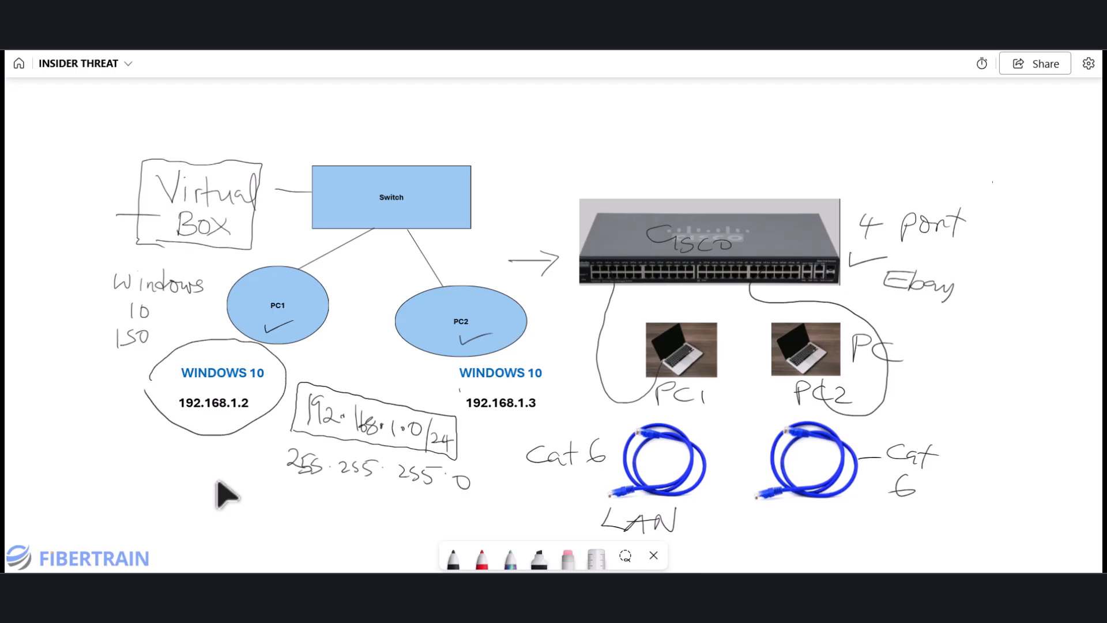
pyautogui.moveTo(443, 392)
pyautogui.mouseDown()
pyautogui.moveTo(512, 346)
pyautogui.moveTo(568, 377)
pyautogui.moveTo(499, 426)
pyautogui.moveTo(433, 393)
pyautogui.mouseUp()
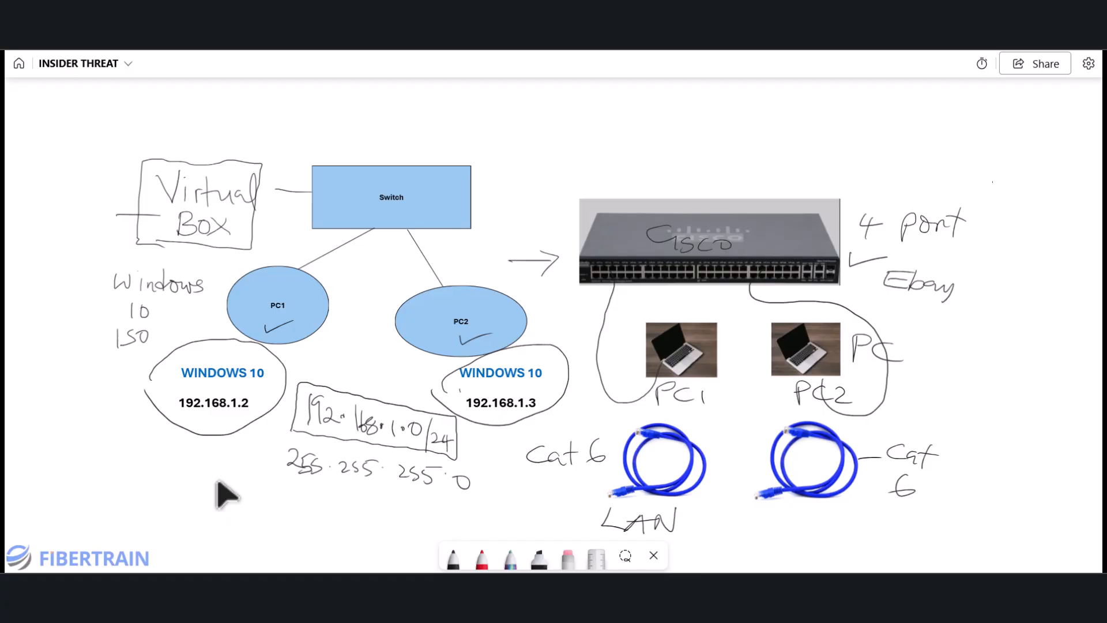
pyautogui.moveTo(404, 346)
pyautogui.mouseDown()
pyautogui.moveTo(402, 371)
pyautogui.moveTo(287, 345)
pyautogui.moveTo(284, 356)
pyautogui.moveTo(299, 355)
pyautogui.moveTo(304, 376)
pyautogui.moveTo(405, 376)
pyautogui.moveTo(427, 354)
pyautogui.mouseUp()
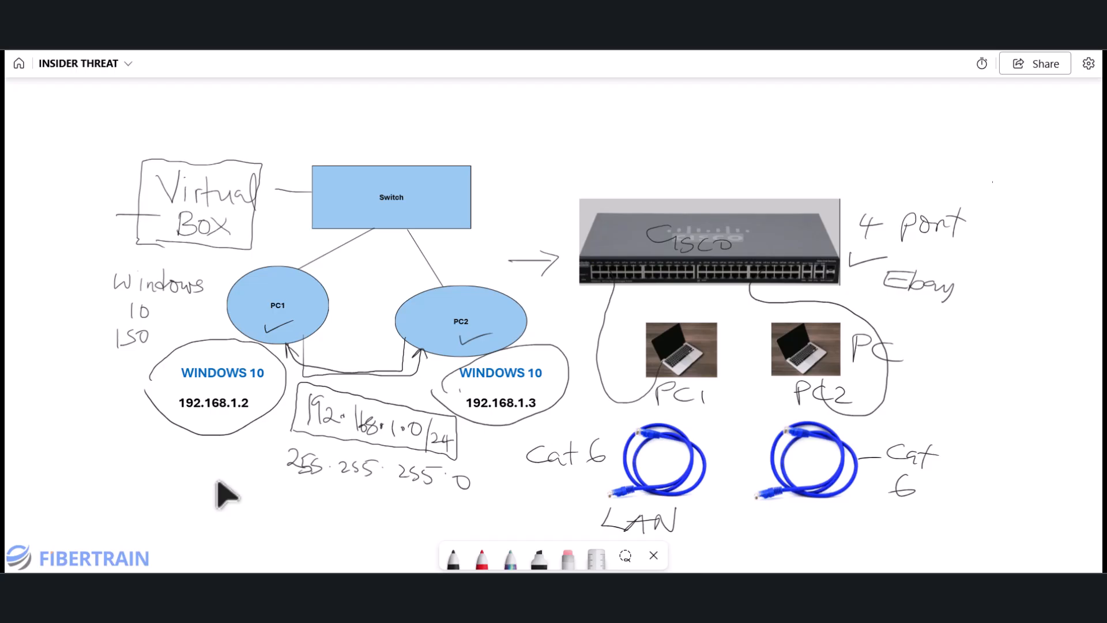
# - Write 'Cmd' above an underlined 'ping', with an arrow from PC1 down to it
pyautogui.moveTo(51, 459); pyautogui.dragTo(50, 473)
pyautogui.moveTo(73, 459); pyautogui.dragTo(74, 469)
pyautogui.moveTo(85, 457); pyautogui.dragTo(103, 480)
pyautogui.moveTo(255, 323)
pyautogui.mouseDown()
pyautogui.moveTo(117, 439)
pyautogui.moveTo(134, 438)
pyautogui.mouseUp()
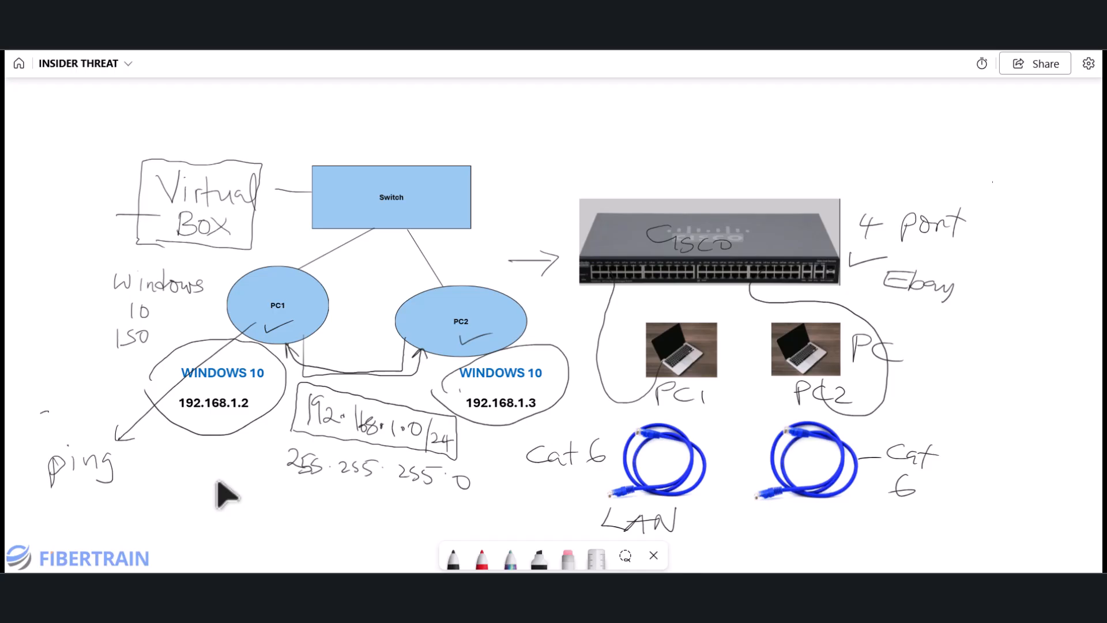
pyautogui.moveTo(46, 413)
pyautogui.mouseDown()
pyautogui.moveTo(46, 432)
pyautogui.moveTo(90, 430)
pyautogui.mouseUp()
pyautogui.moveTo(85, 399); pyautogui.dragTo(91, 431)
pyautogui.moveTo(35, 483); pyautogui.dragTo(129, 477)
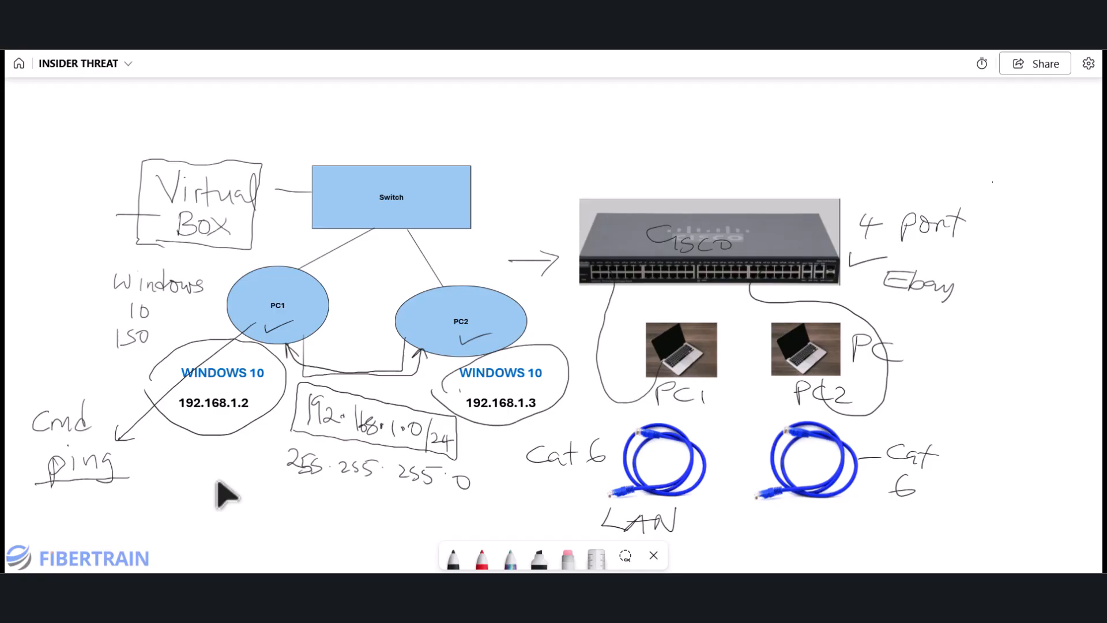
# - Write 'ping 192.168.1.3' and 'Ping 192.168.1.2', and join the two laptop photos with lines
pyautogui.moveTo(141, 453)
pyautogui.mouseDown()
pyautogui.moveTo(139, 479)
pyautogui.moveTo(209, 478)
pyautogui.moveTo(211, 465)
pyautogui.moveTo(233, 484)
pyautogui.moveTo(255, 477)
pyautogui.moveTo(252, 488)
pyautogui.mouseUp()
pyautogui.click(185, 468)
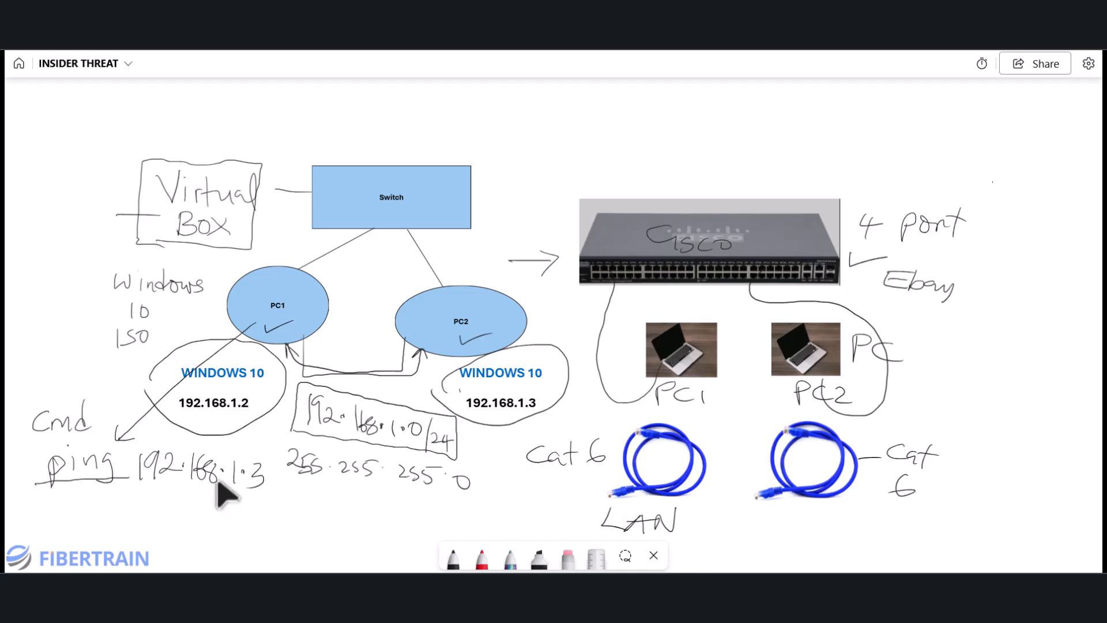
pyautogui.moveTo(409, 487)
pyautogui.mouseDown()
pyautogui.moveTo(358, 512)
pyautogui.moveTo(271, 514)
pyautogui.mouseUp()
pyautogui.moveTo(421, 503)
pyautogui.mouseDown()
pyautogui.moveTo(423, 526)
pyautogui.moveTo(421, 516)
pyautogui.moveTo(494, 524)
pyautogui.mouseUp()
pyautogui.moveTo(506, 505); pyautogui.dragTo(500, 524)
pyautogui.moveTo(509, 506); pyautogui.dragTo(534, 519)
pyautogui.moveTo(544, 495)
pyautogui.mouseDown()
pyautogui.moveTo(540, 516)
pyautogui.moveTo(577, 514)
pyautogui.moveTo(596, 495)
pyautogui.moveTo(602, 506)
pyautogui.mouseUp()
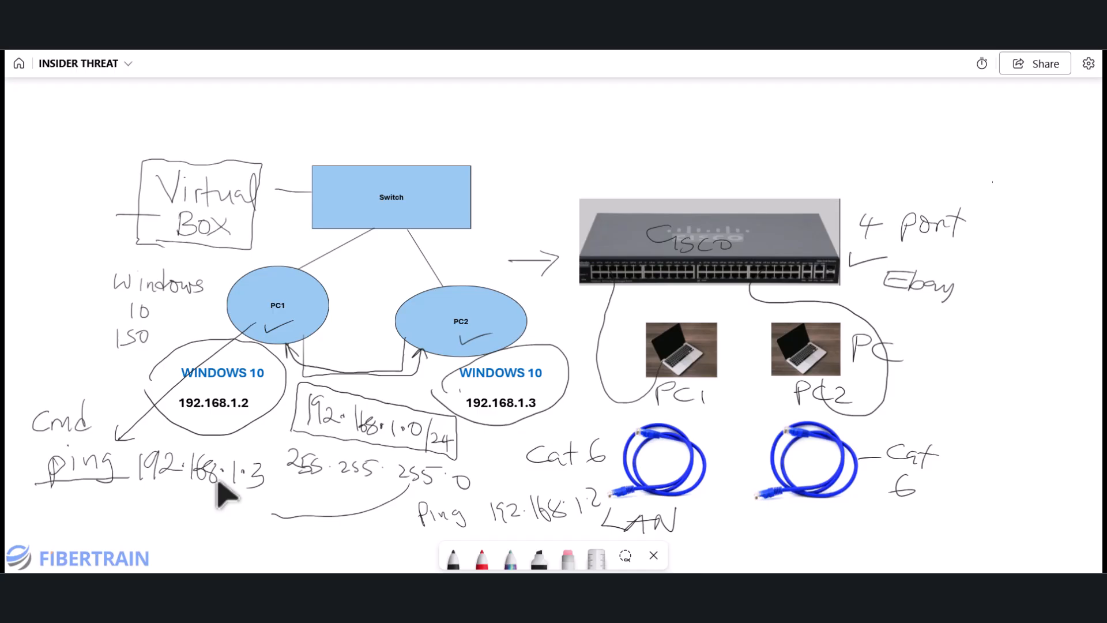
pyautogui.moveTo(683, 405)
pyautogui.mouseDown()
pyautogui.moveTo(683, 430)
pyautogui.moveTo(776, 423)
pyautogui.mouseUp()
pyautogui.moveTo(788, 383)
pyautogui.mouseDown()
pyautogui.moveTo(787, 413)
pyautogui.moveTo(705, 415)
pyautogui.moveTo(696, 401)
pyautogui.mouseUp()
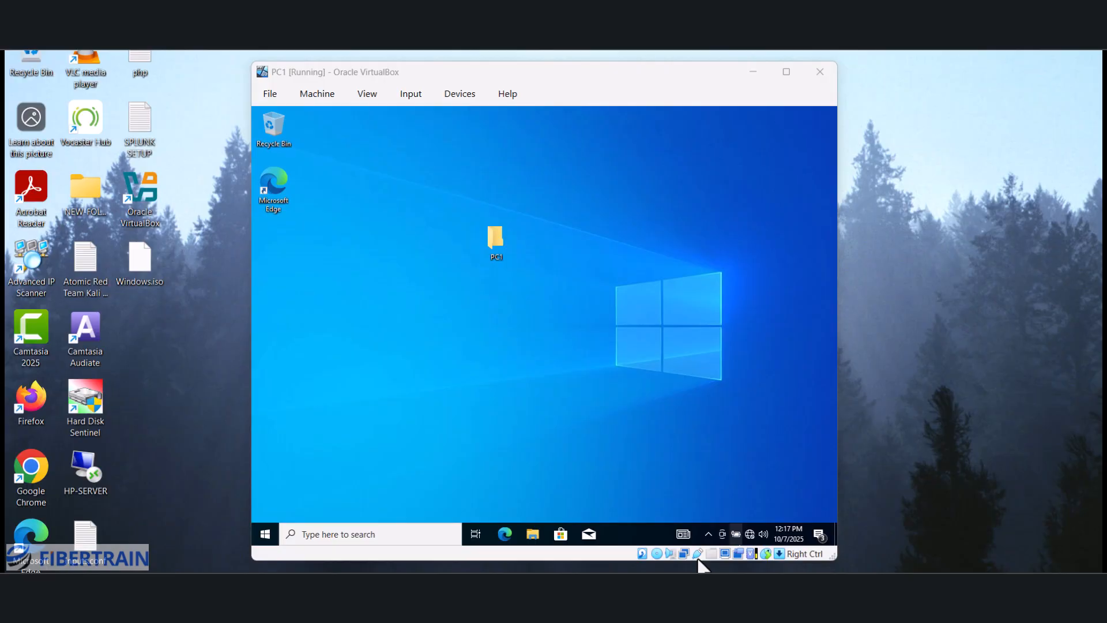
# - Open Command Prompt on PC1 and ping 192.168.1.3, which times out
pyautogui.click(696, 560)
pyautogui.click(367, 534)
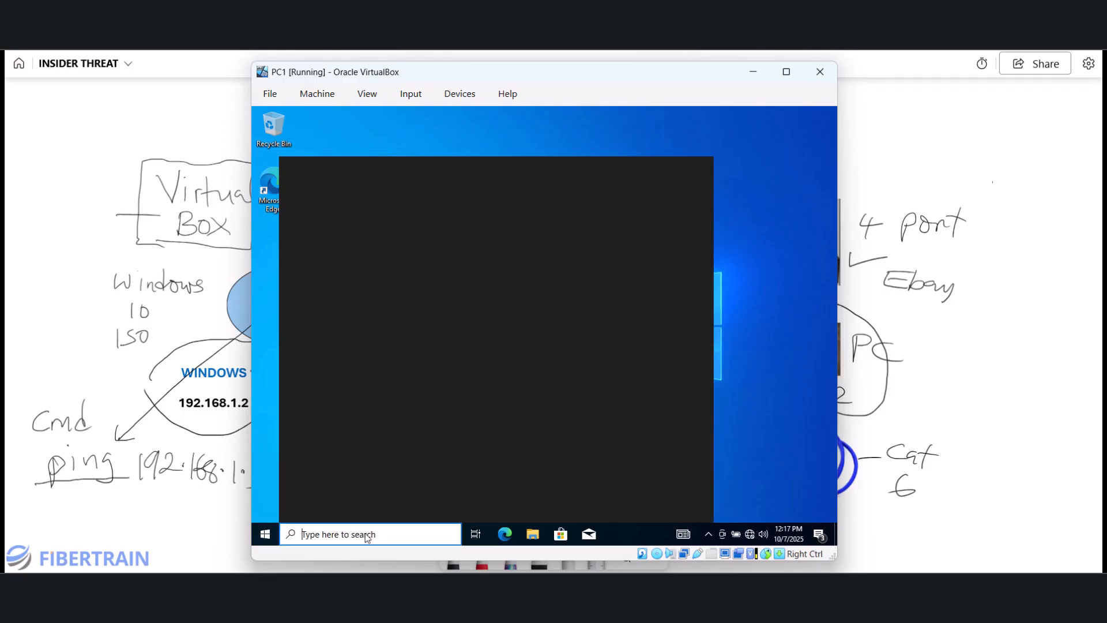
pyautogui.write('cmd')
pyautogui.press('Return')
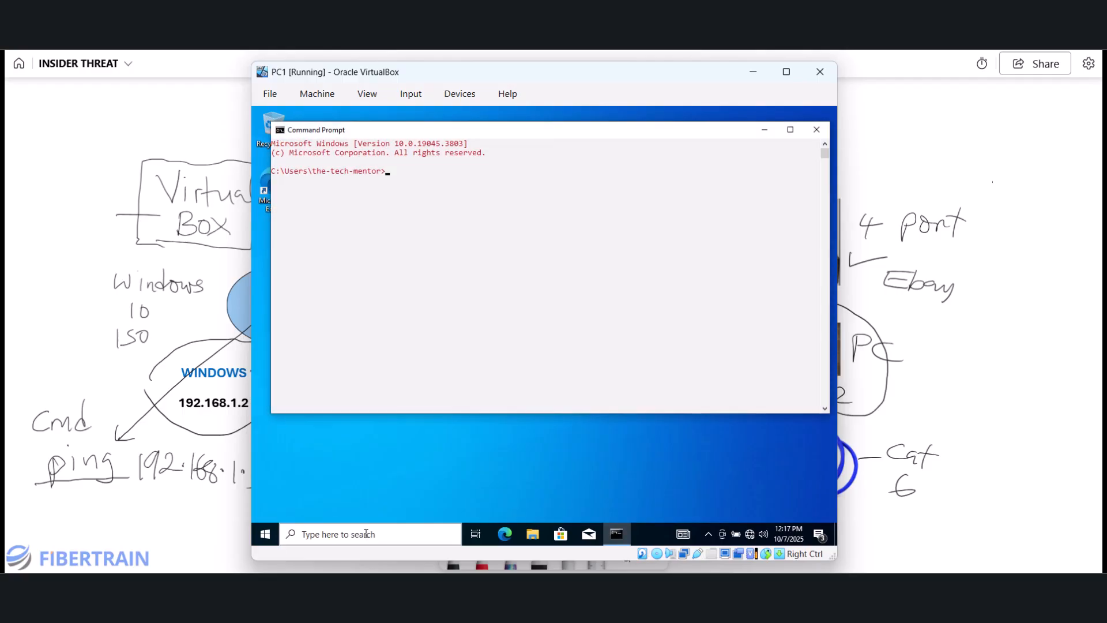
pyautogui.write('ping 192.168.1.3')
pyautogui.press('Return')
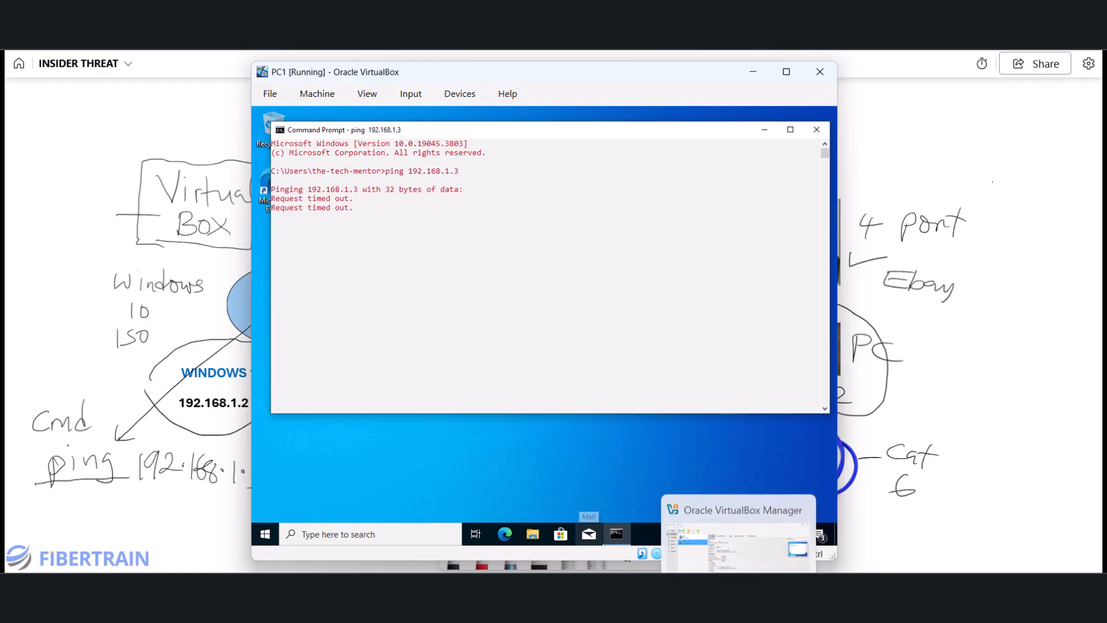
# - Ping 192.168.1.2 from PC2's Command Prompt, which times out, then return to the whiteboard
pyautogui.moveTo(775, 568)
pyautogui.click(822, 554)
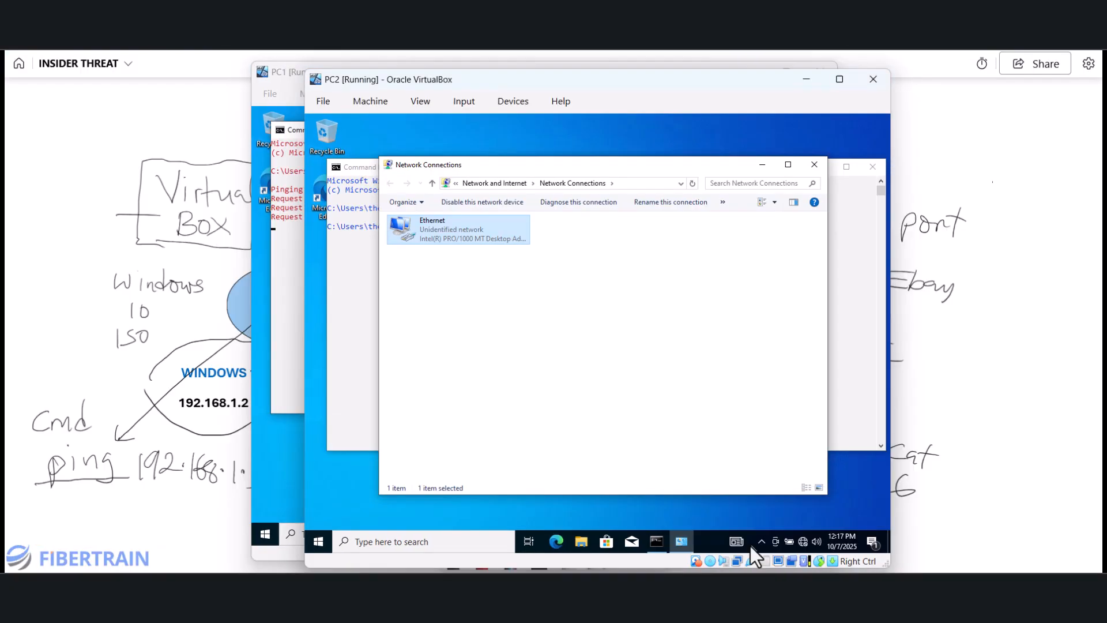
pyautogui.click(652, 542)
pyautogui.click(490, 243)
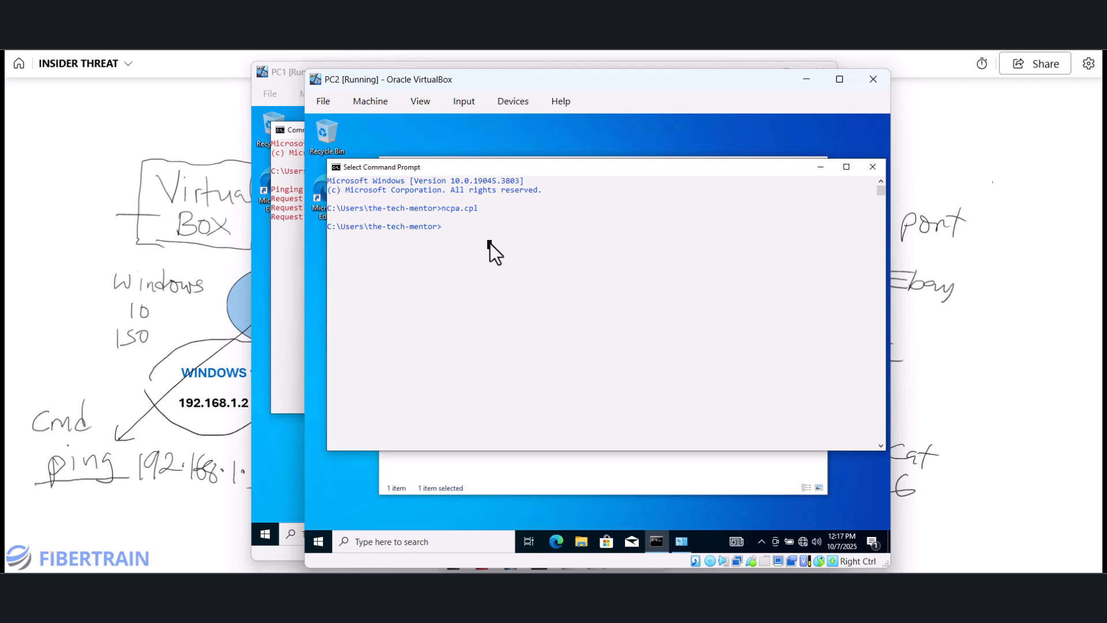
pyautogui.write('ping 19')
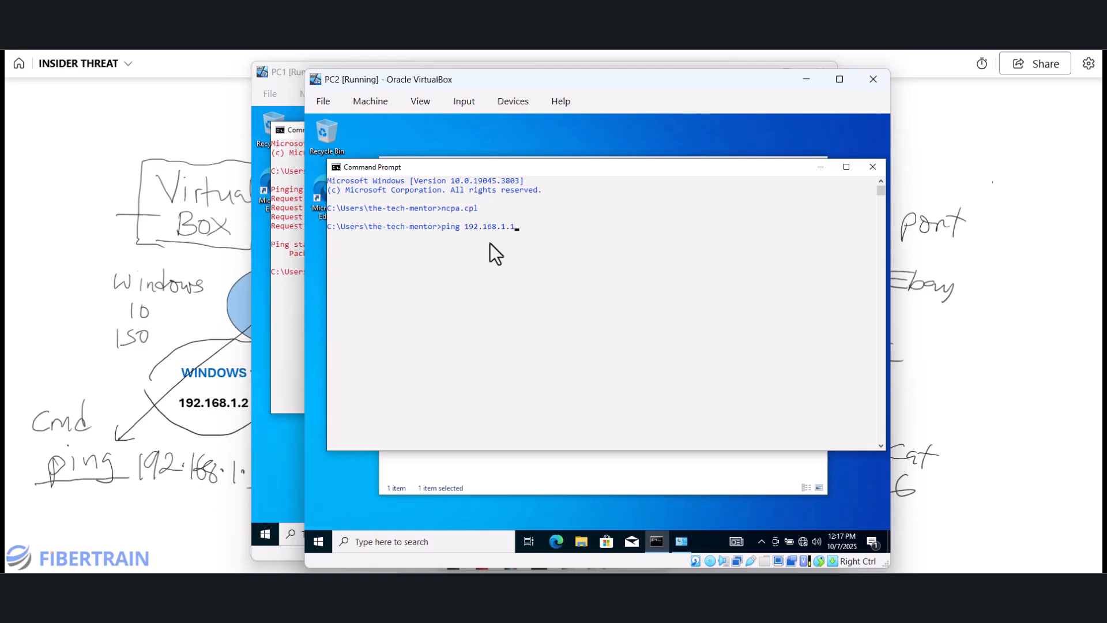
pyautogui.write('2.168.1.1')
pyautogui.press('BackSpace')
pyautogui.write('2')
pyautogui.press('Return')
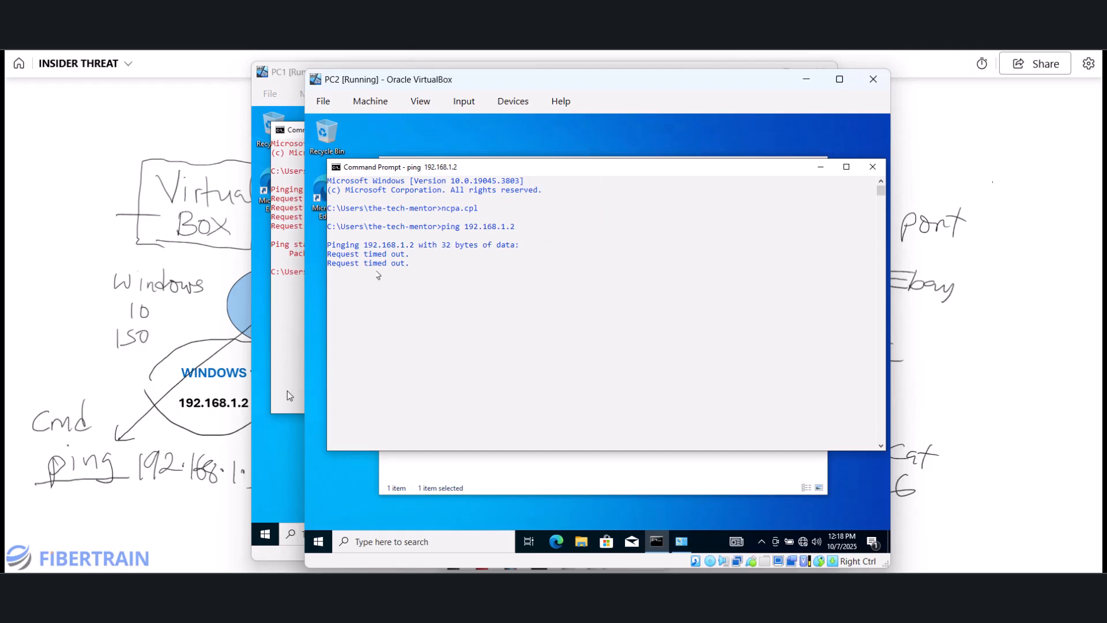
pyautogui.click(91, 330)
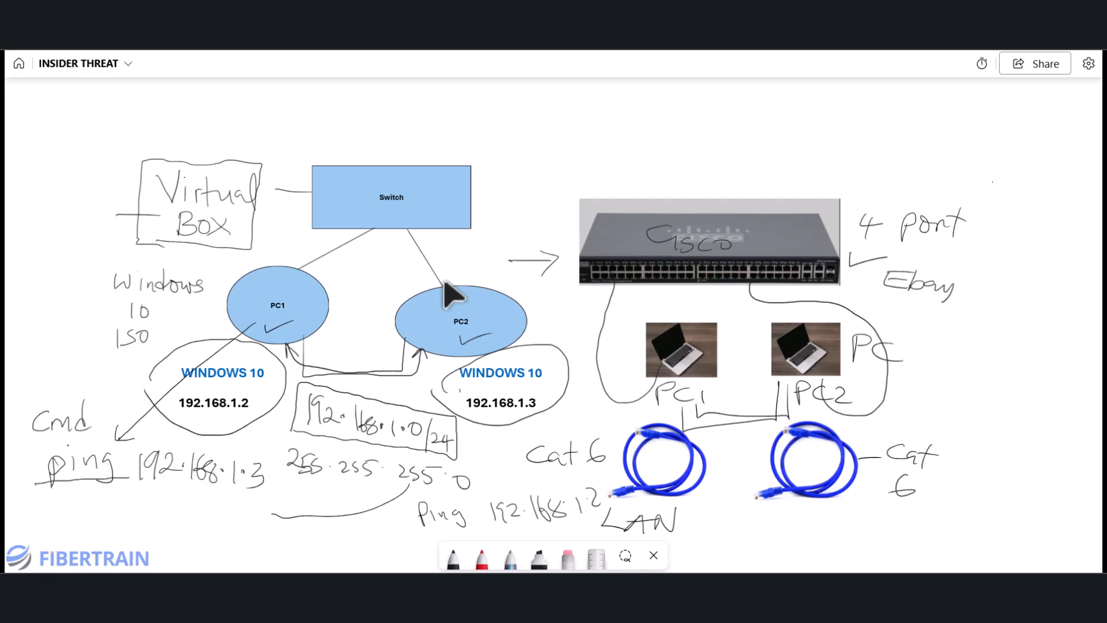
# - Write '1) Network Discovery' at the top of the board above the diagram
pyautogui.moveTo(500, 111)
pyautogui.mouseDown()
pyautogui.moveTo(502, 138)
pyautogui.moveTo(536, 107)
pyautogui.moveTo(564, 122)
pyautogui.mouseUp()
pyautogui.moveTo(574, 97)
pyautogui.mouseDown()
pyautogui.moveTo(573, 124)
pyautogui.moveTo(582, 111)
pyautogui.mouseUp()
pyautogui.moveTo(582, 111)
pyautogui.mouseDown()
pyautogui.moveTo(593, 120)
pyautogui.moveTo(628, 107)
pyautogui.mouseUp()
pyautogui.moveTo(637, 92)
pyautogui.mouseDown()
pyautogui.moveTo(638, 120)
pyautogui.moveTo(648, 103)
pyautogui.moveTo(733, 119)
pyautogui.mouseUp()
pyautogui.moveTo(738, 107); pyautogui.dragTo(764, 112)
pyautogui.moveTo(785, 100)
pyautogui.mouseDown()
pyautogui.moveTo(822, 120)
pyautogui.moveTo(895, 82)
pyautogui.mouseUp()
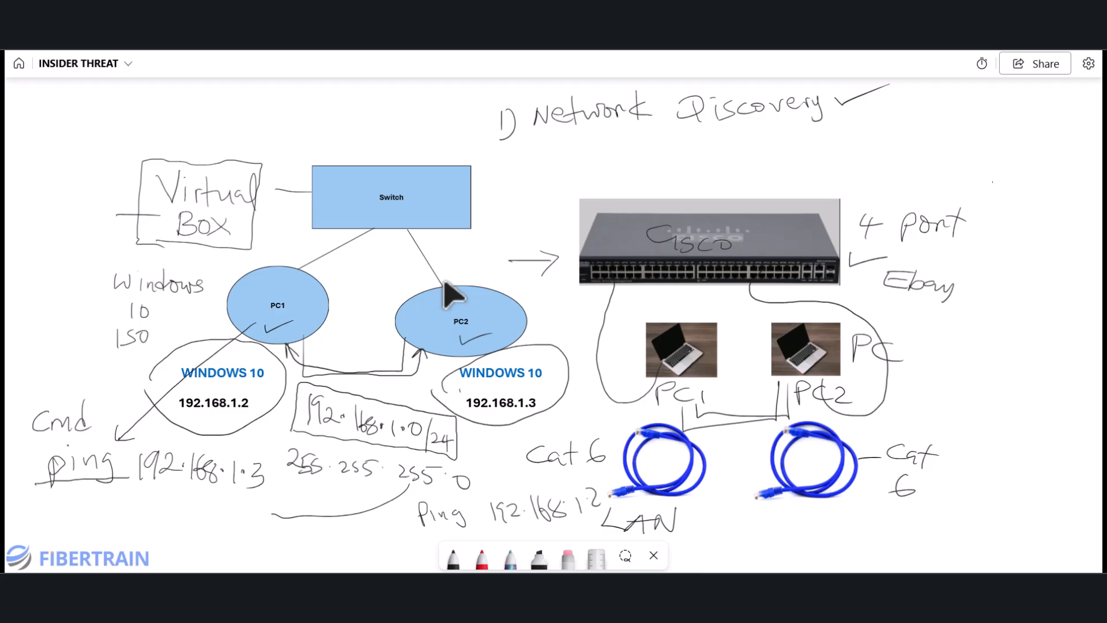
# - Write '2) Windows Firewall' beneath the first checklist item
pyautogui.moveTo(500, 151)
pyautogui.mouseDown()
pyautogui.moveTo(518, 170)
pyautogui.moveTo(639, 139)
pyautogui.moveTo(686, 152)
pyautogui.mouseUp()
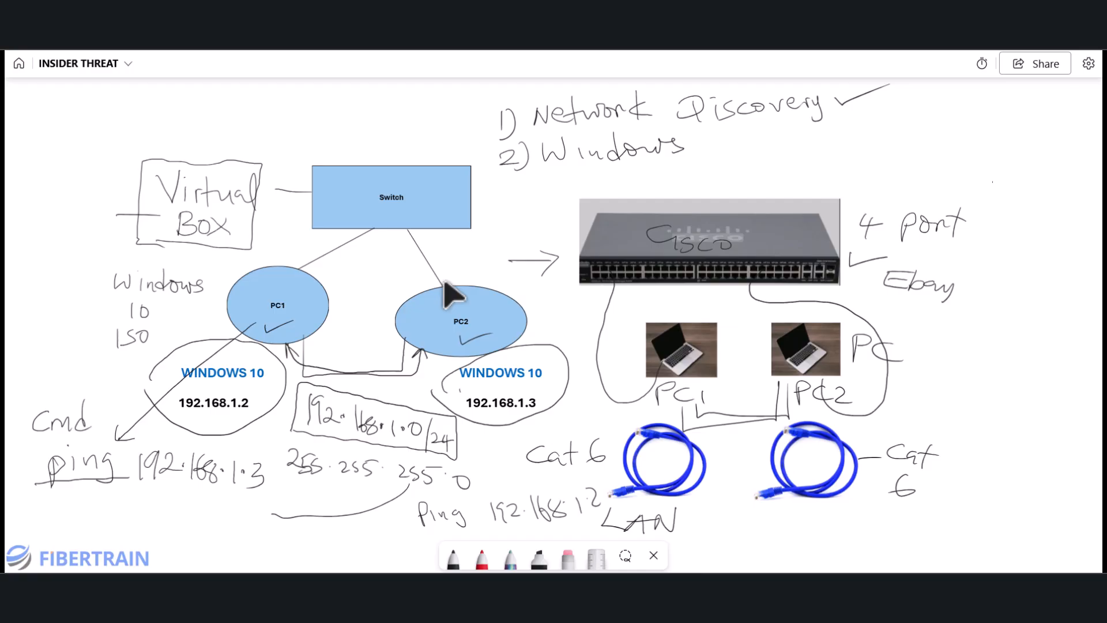
pyautogui.moveTo(712, 129)
pyautogui.mouseDown()
pyautogui.moveTo(737, 127)
pyautogui.moveTo(714, 154)
pyautogui.mouseUp()
pyautogui.moveTo(713, 144)
pyautogui.mouseDown()
pyautogui.moveTo(776, 151)
pyautogui.moveTo(796, 138)
pyautogui.mouseUp()
pyautogui.moveTo(801, 126); pyautogui.dragTo(814, 153)
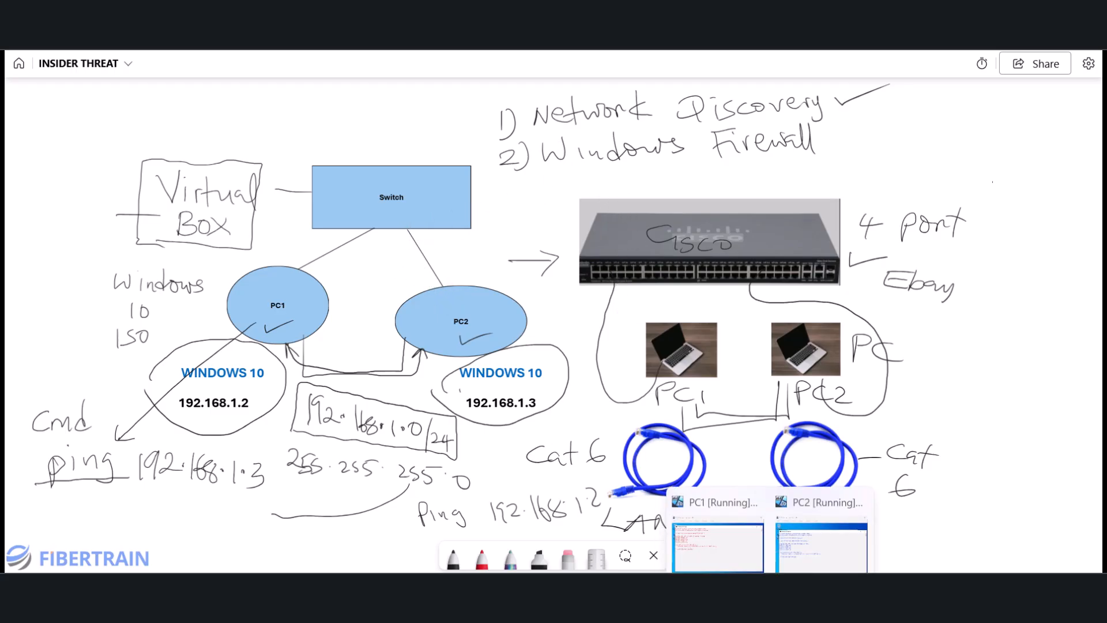
# - Open PC1's advanced sharing settings from the Network & Internet Ethernet page
pyautogui.click(667, 548)
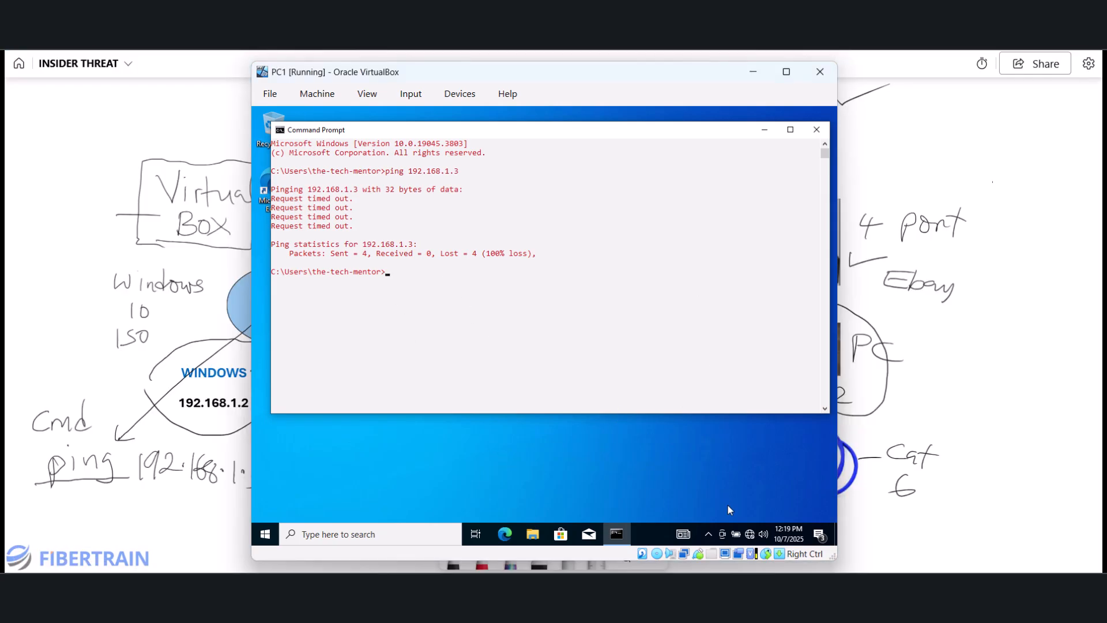
pyautogui.moveTo(749, 536)
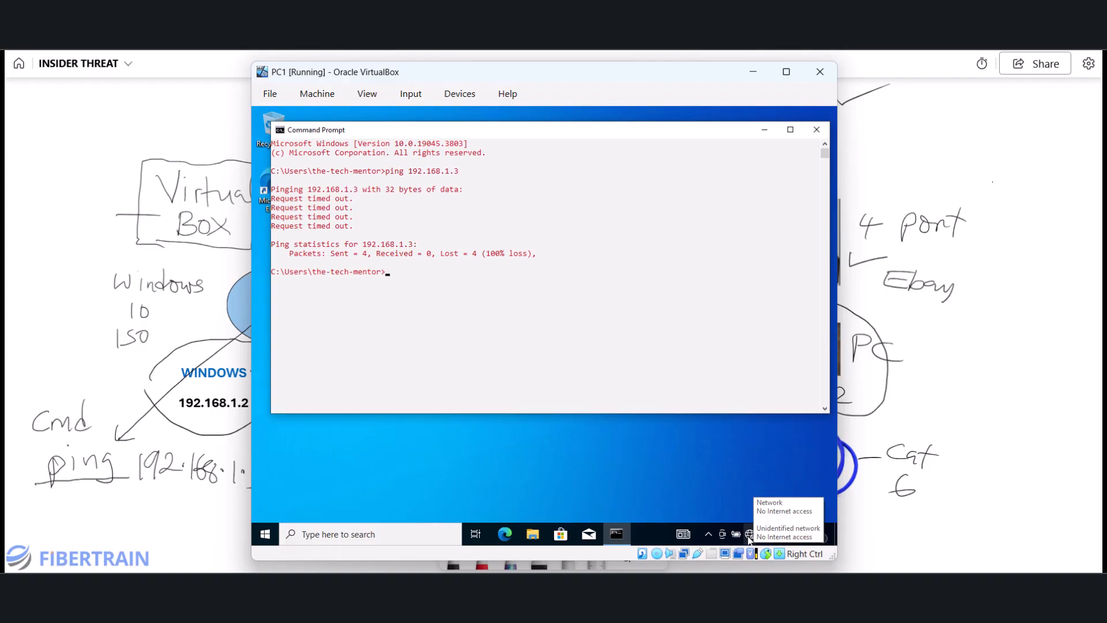
pyautogui.rightClick(748, 535)
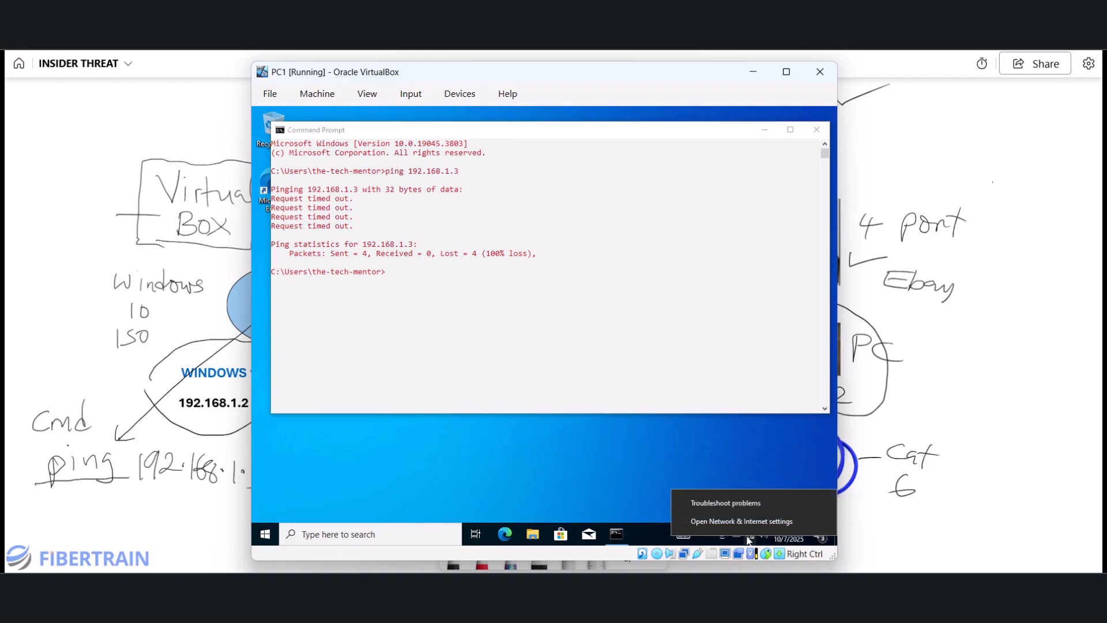
pyautogui.click(707, 521)
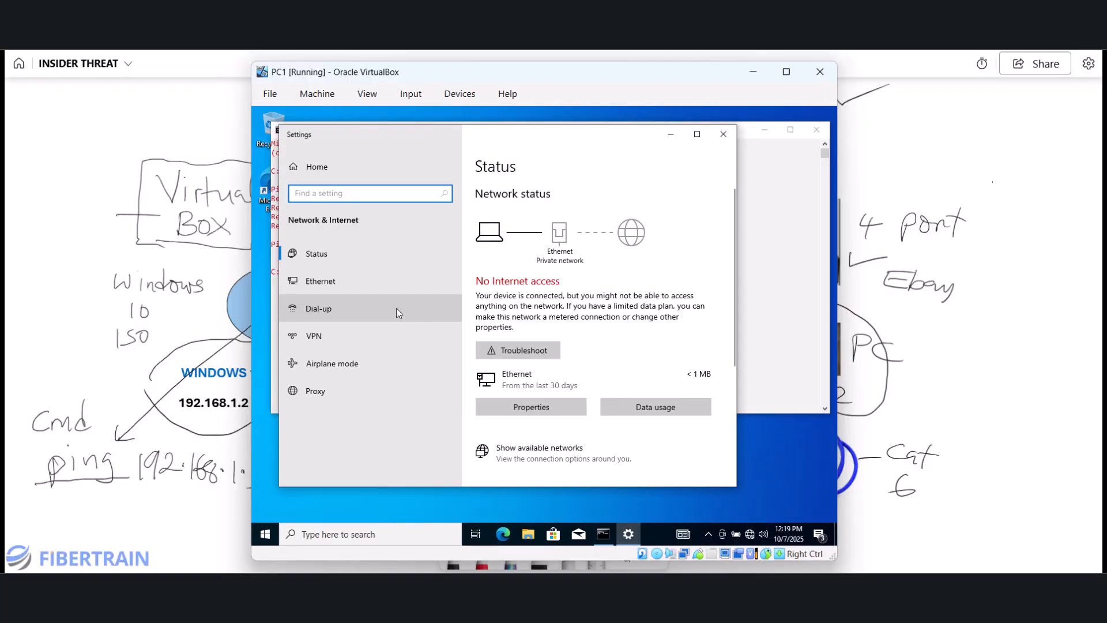
pyautogui.click(312, 281)
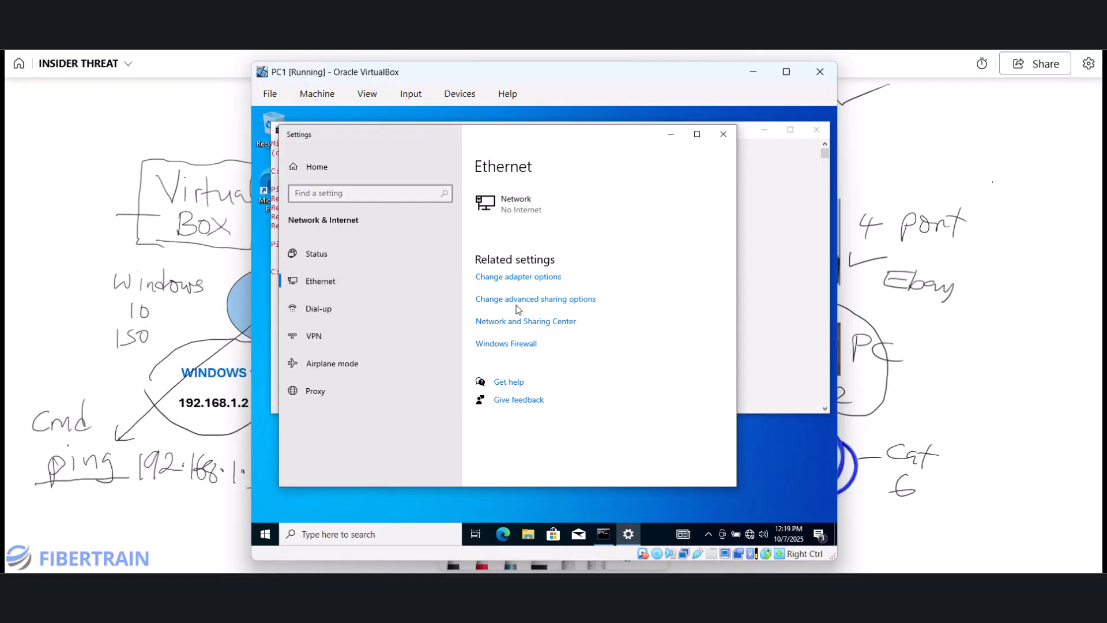
pyautogui.click(542, 302)
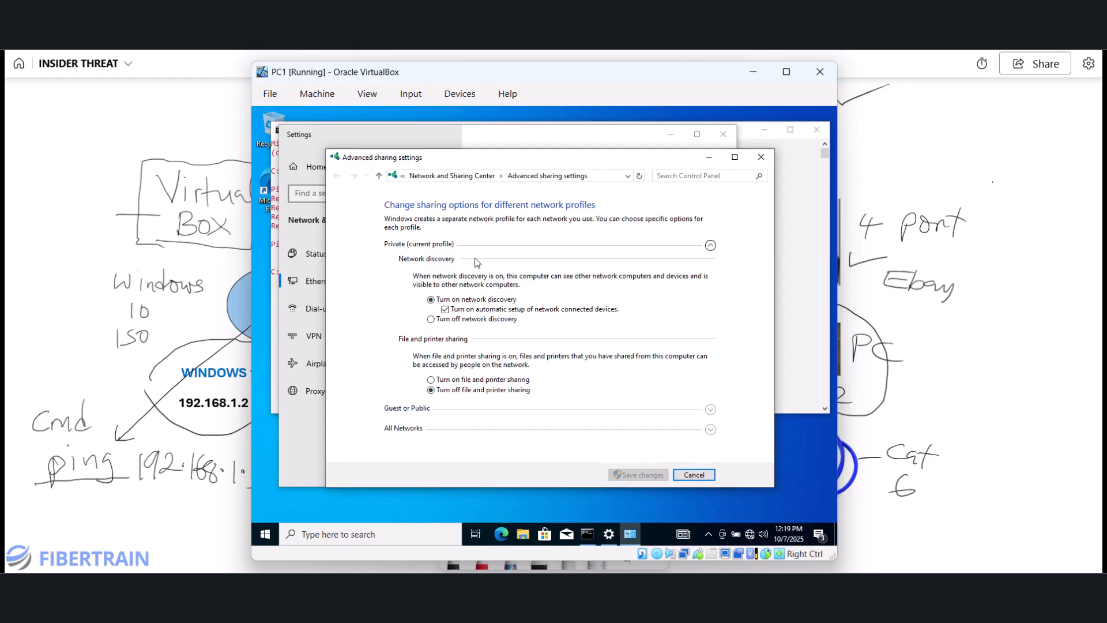
# - Turn on network discovery for PC1's Guest or Public profile and save the sharing changes
pyautogui.click(710, 247)
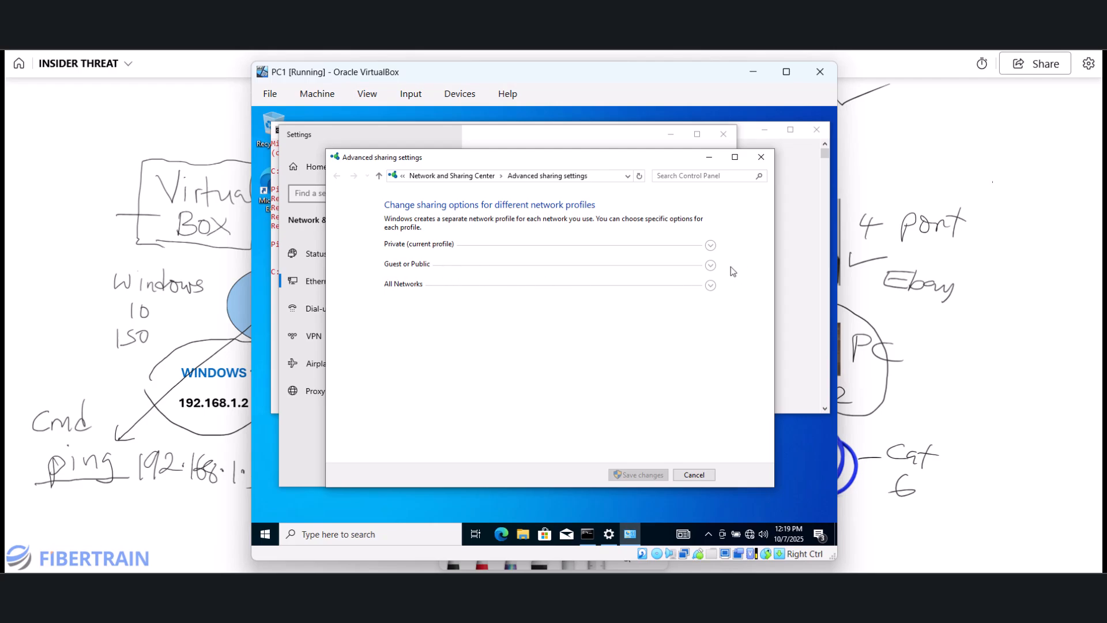
pyautogui.click(710, 266)
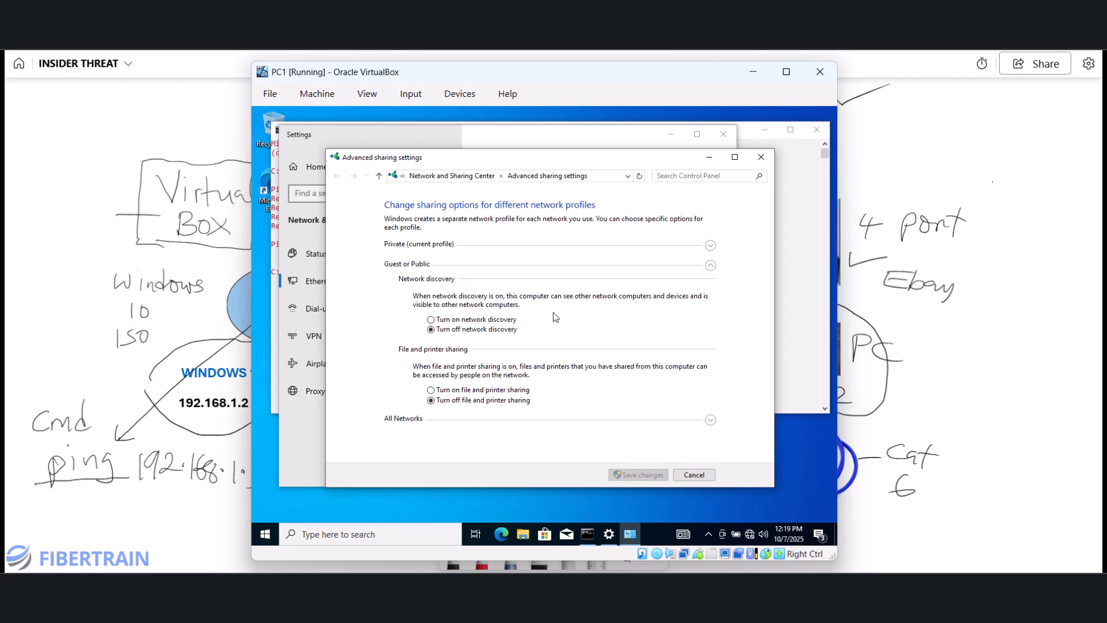
pyautogui.click(443, 321)
pyautogui.click(710, 267)
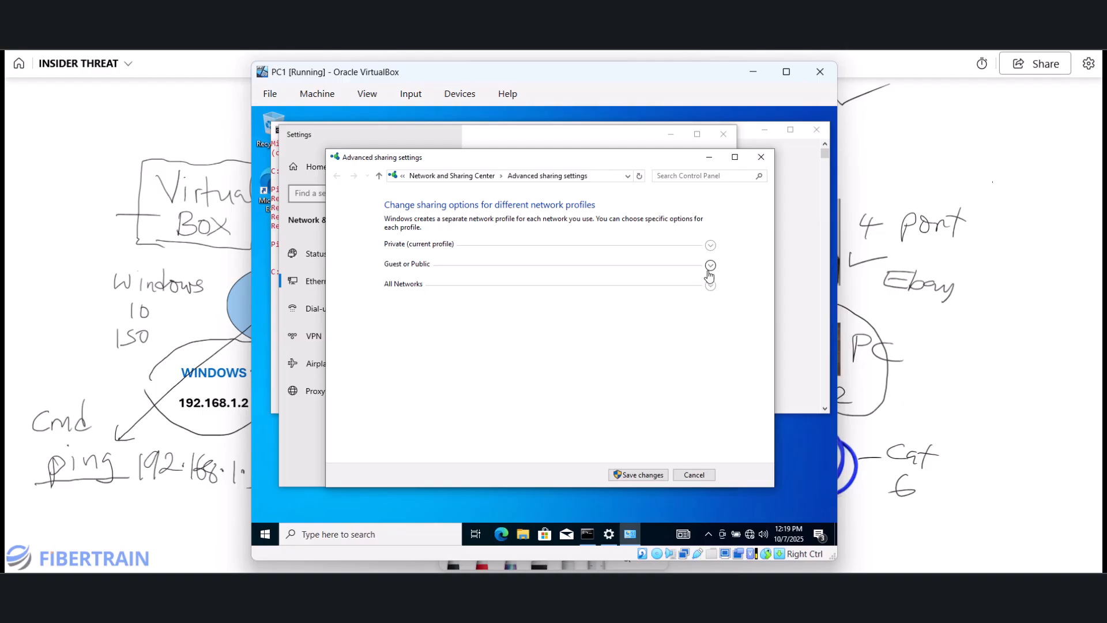
pyautogui.click(710, 285)
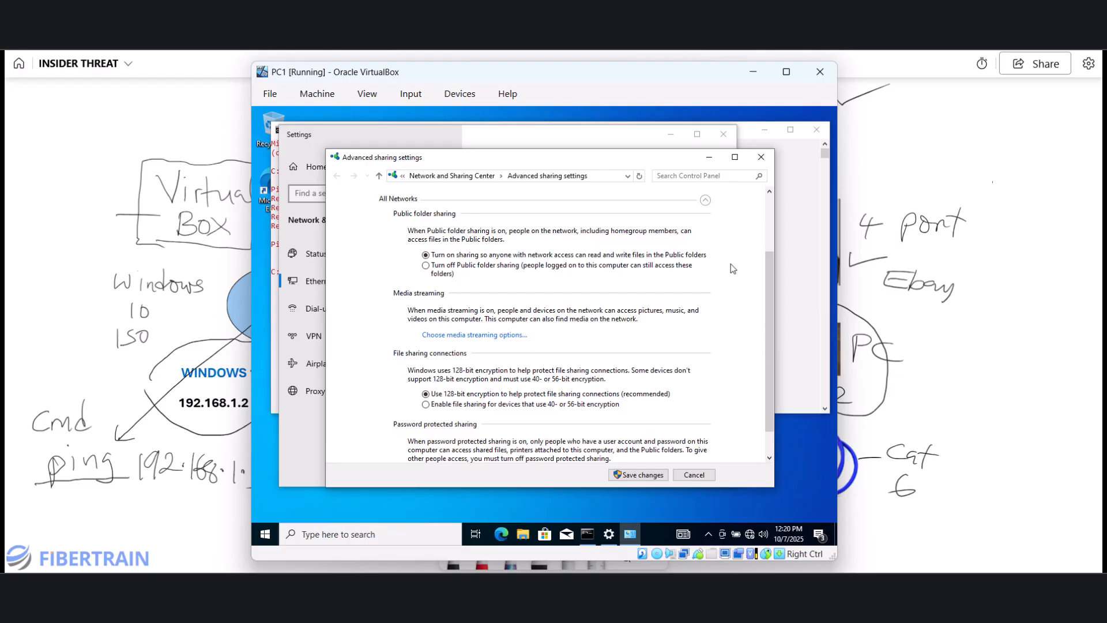
pyautogui.click(705, 200)
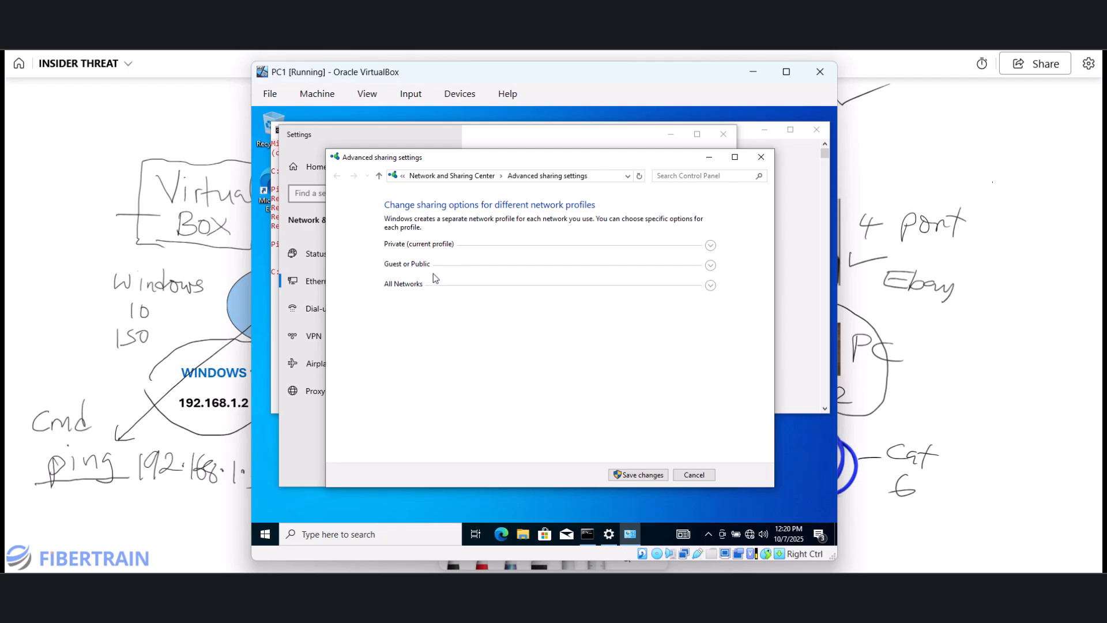
pyautogui.click(640, 475)
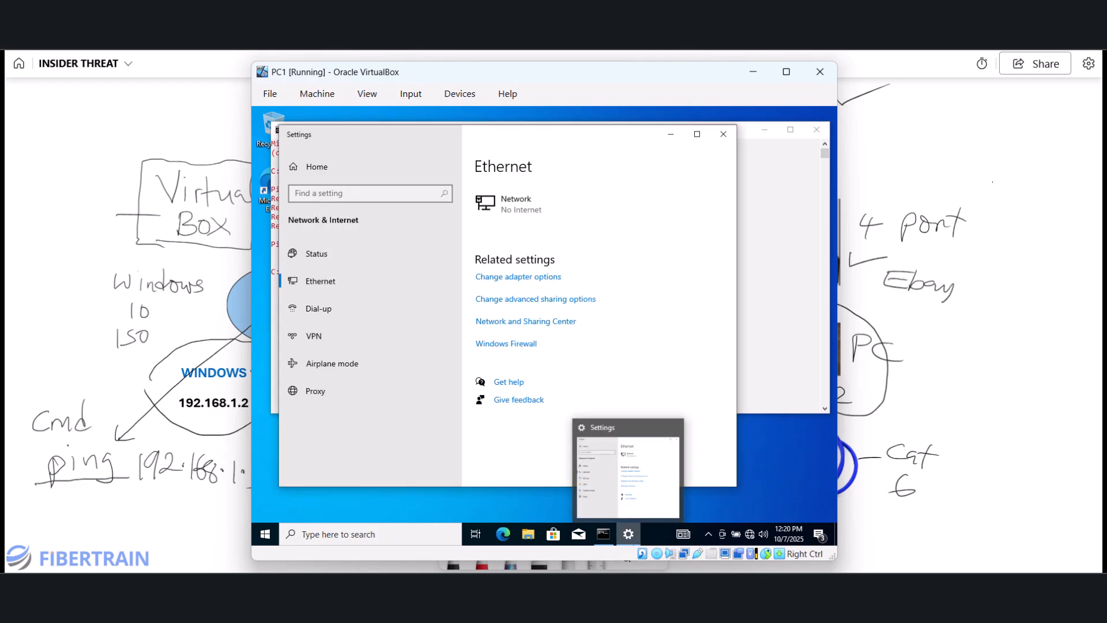
# - Open PC2's advanced sharing options from its Network & Internet Ethernet page
pyautogui.moveTo(771, 597)
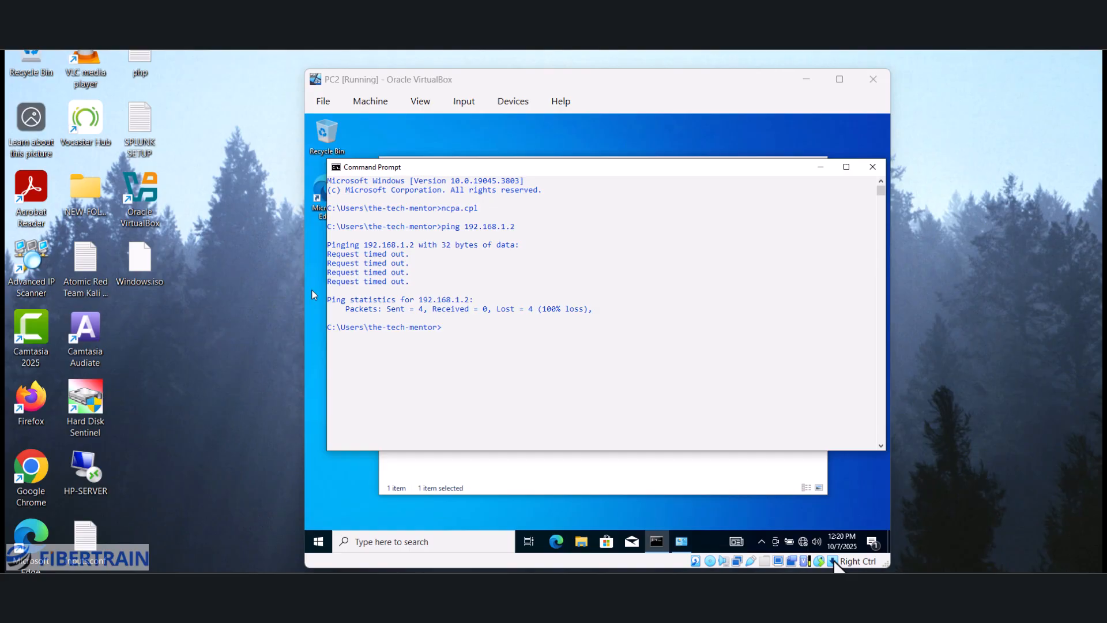
pyautogui.click(821, 536)
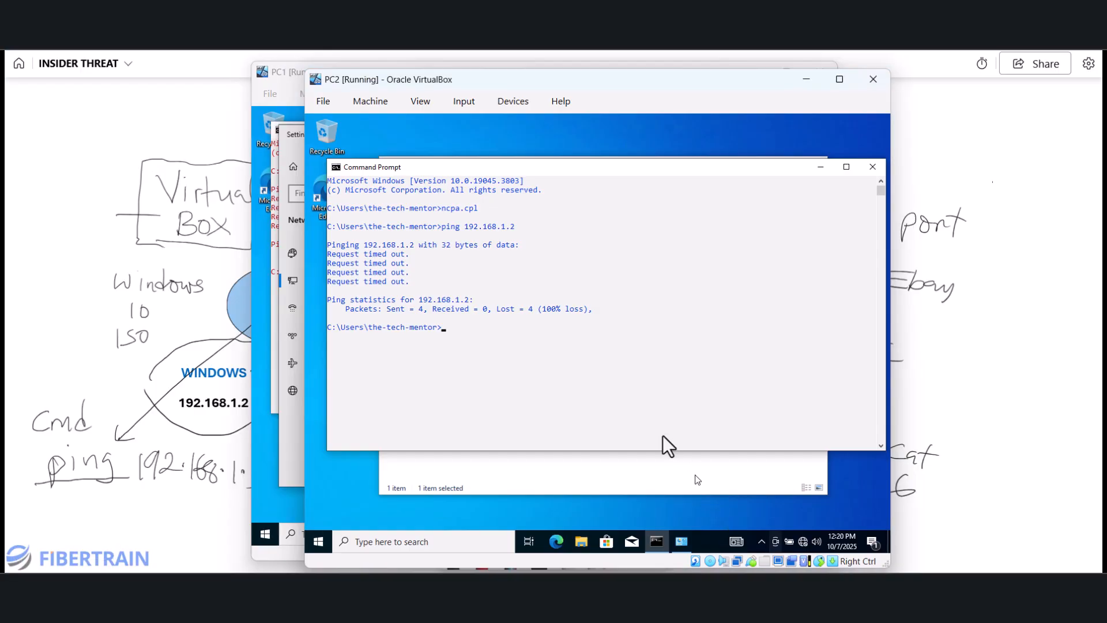
pyautogui.rightClick(804, 545)
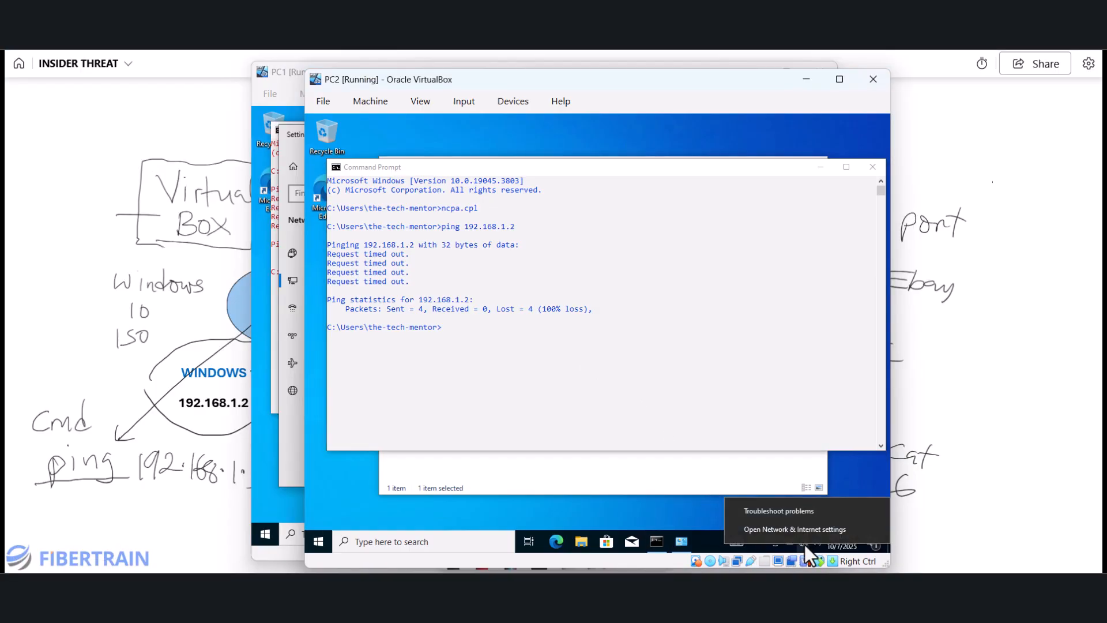
pyautogui.click(770, 530)
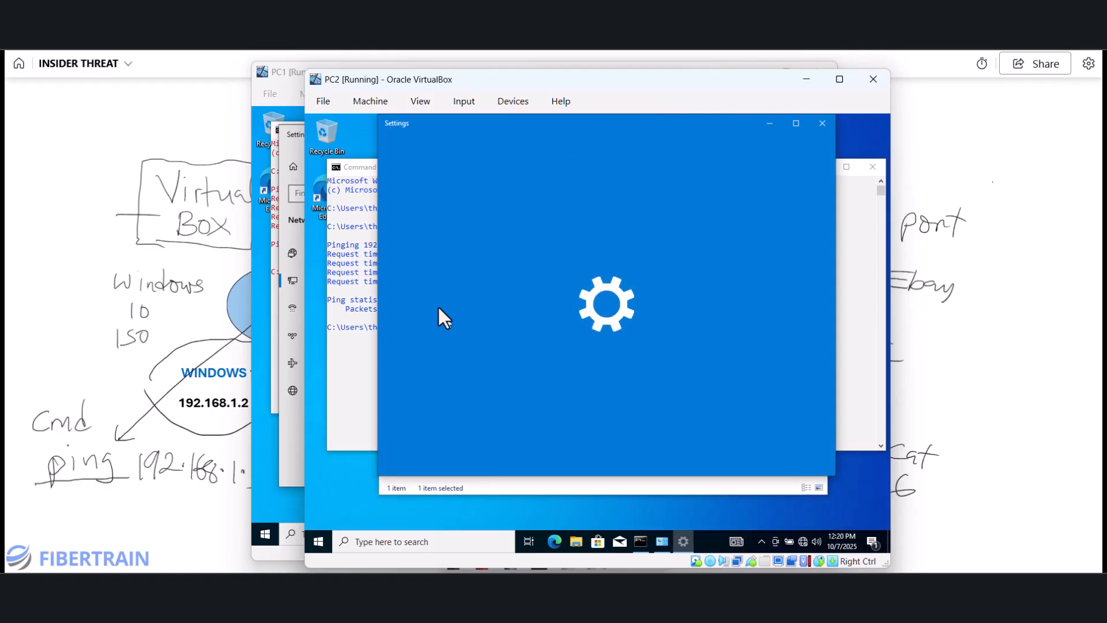
pyautogui.click(424, 281)
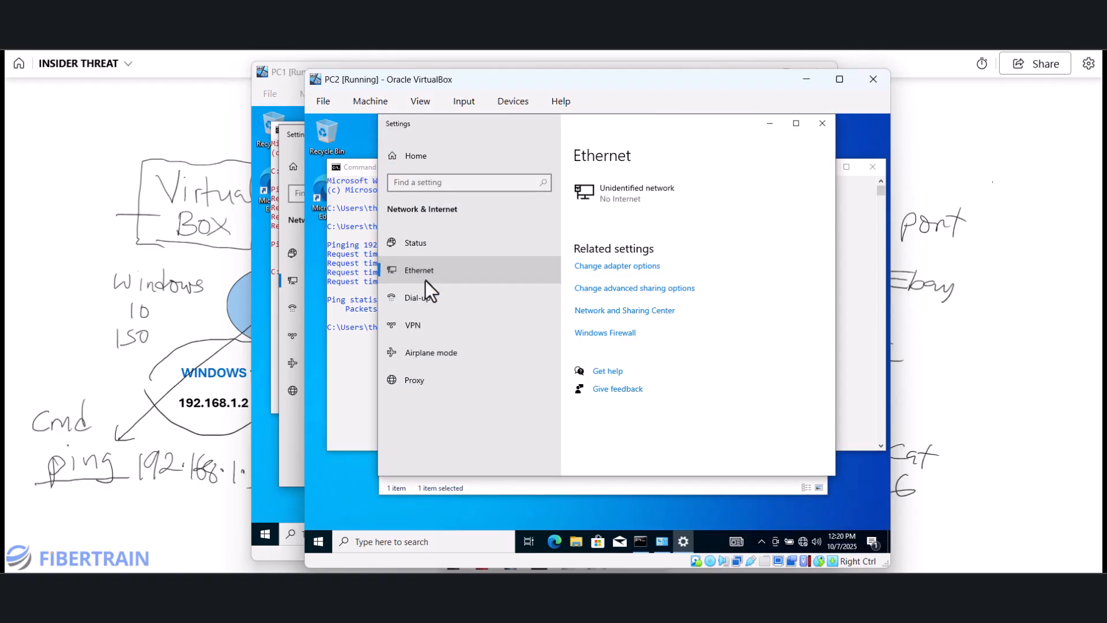
pyautogui.click(614, 289)
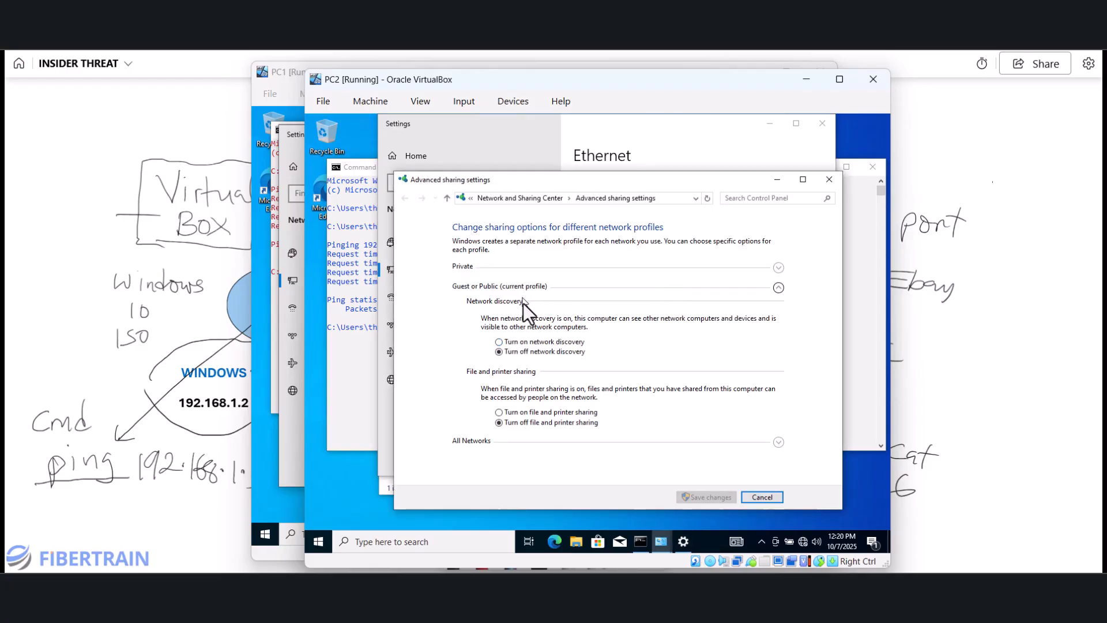
# - Turn on network discovery on PC2 and save, then close PC1's network settings window
pyautogui.click(569, 341)
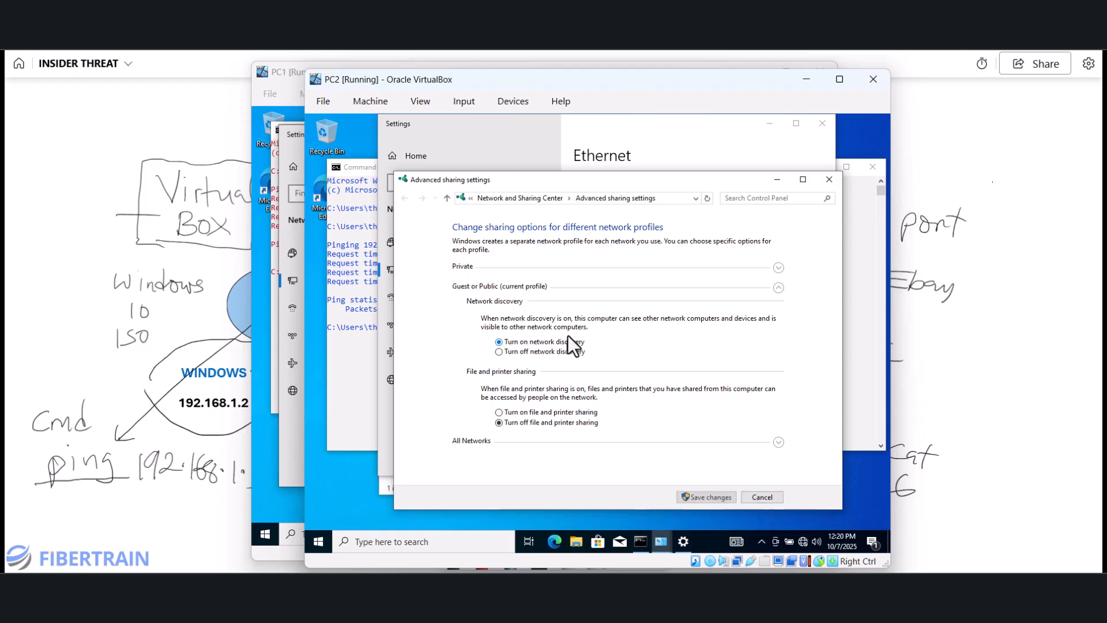
pyautogui.click(781, 270)
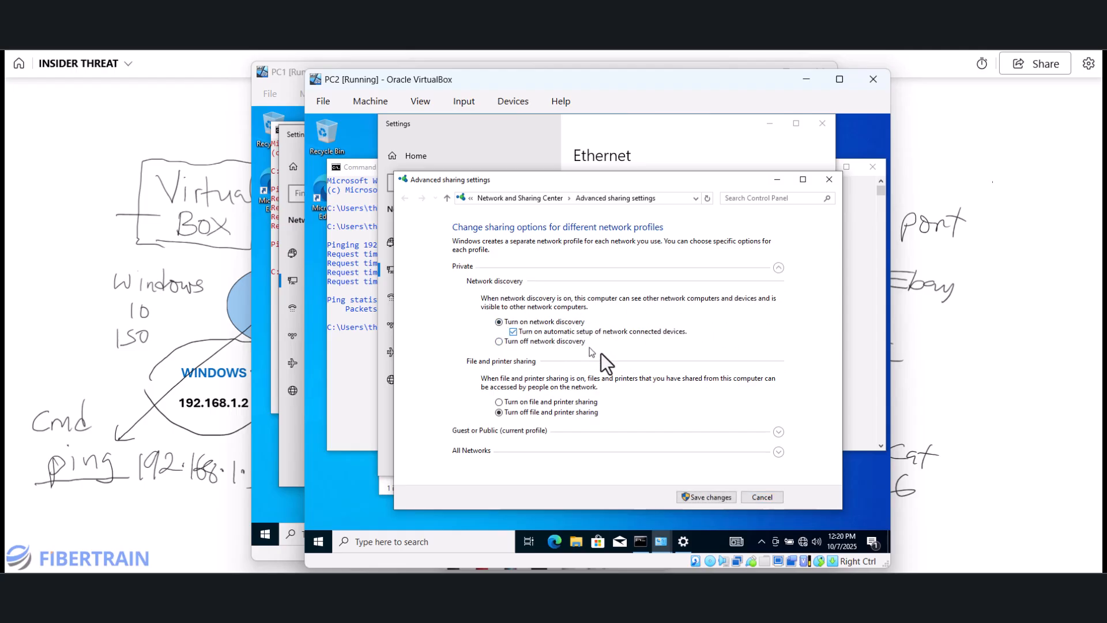
pyautogui.click(778, 268)
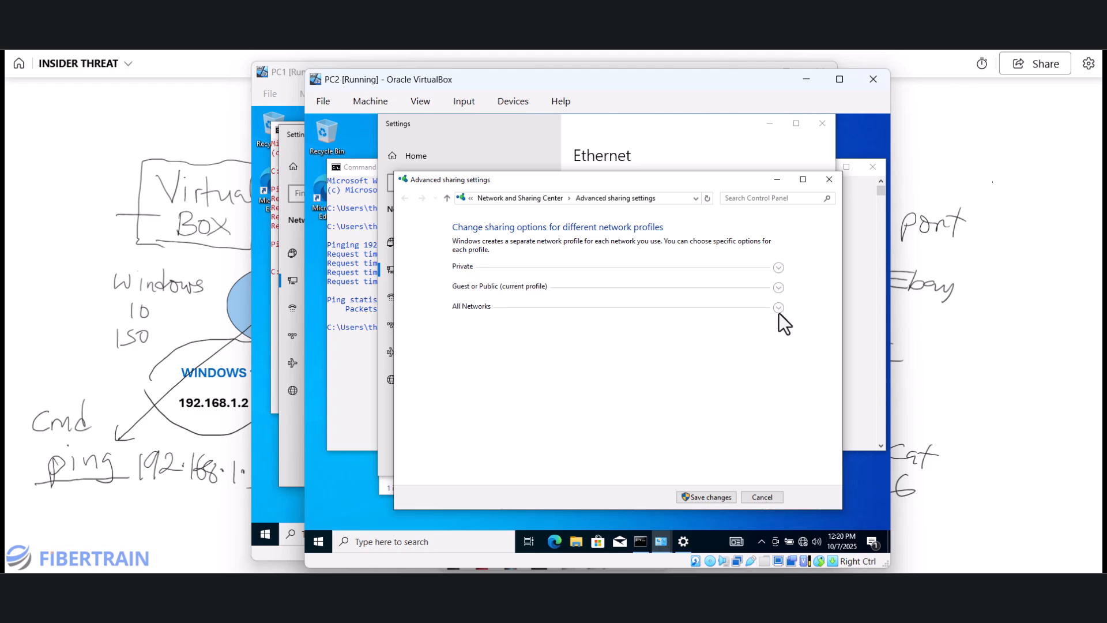
pyautogui.click(779, 312)
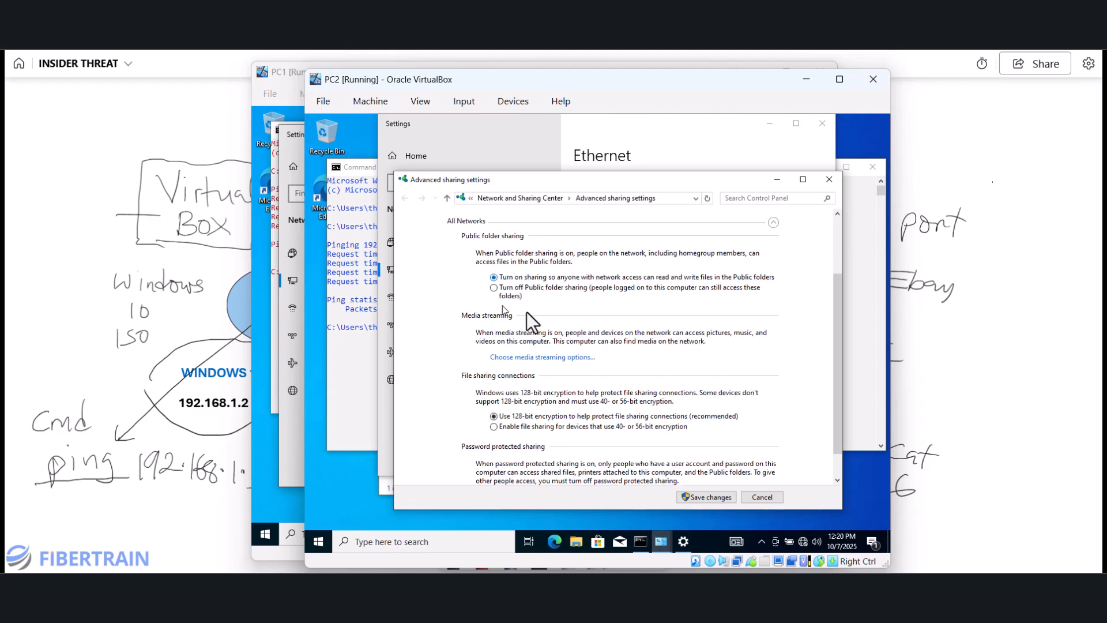
pyautogui.scroll(-1, 625, 367)
pyautogui.click(701, 497)
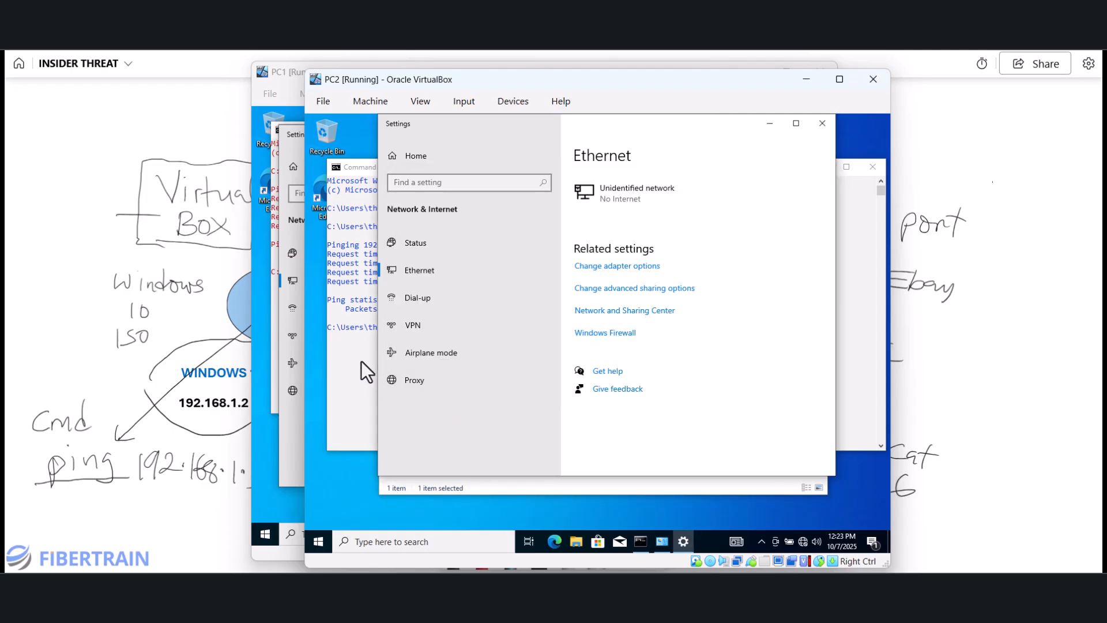
pyautogui.click(305, 436)
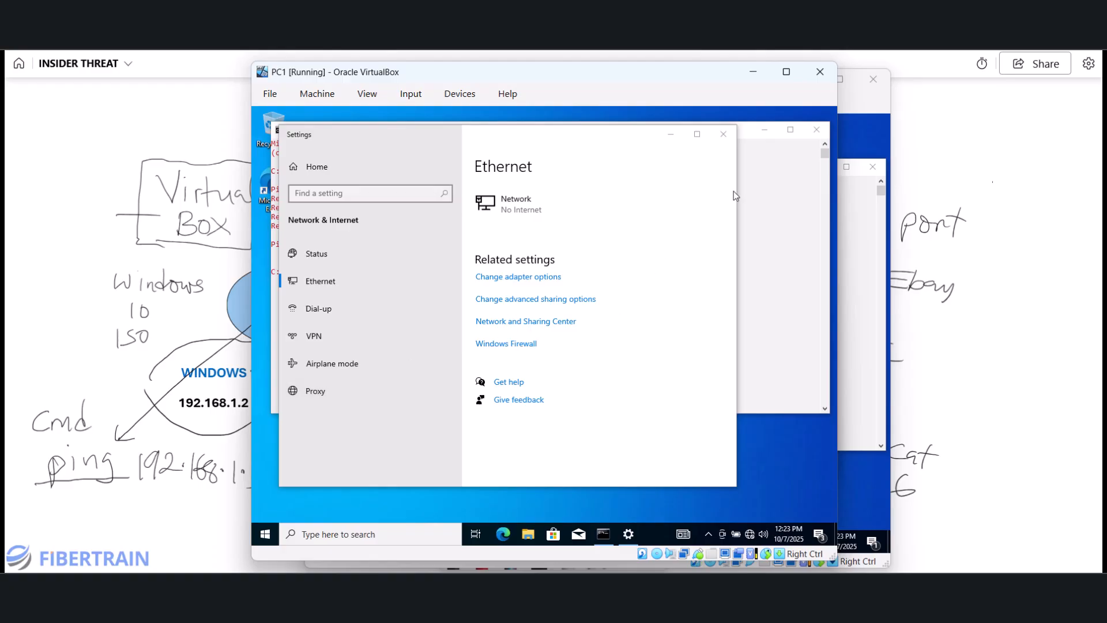
pyautogui.click(725, 137)
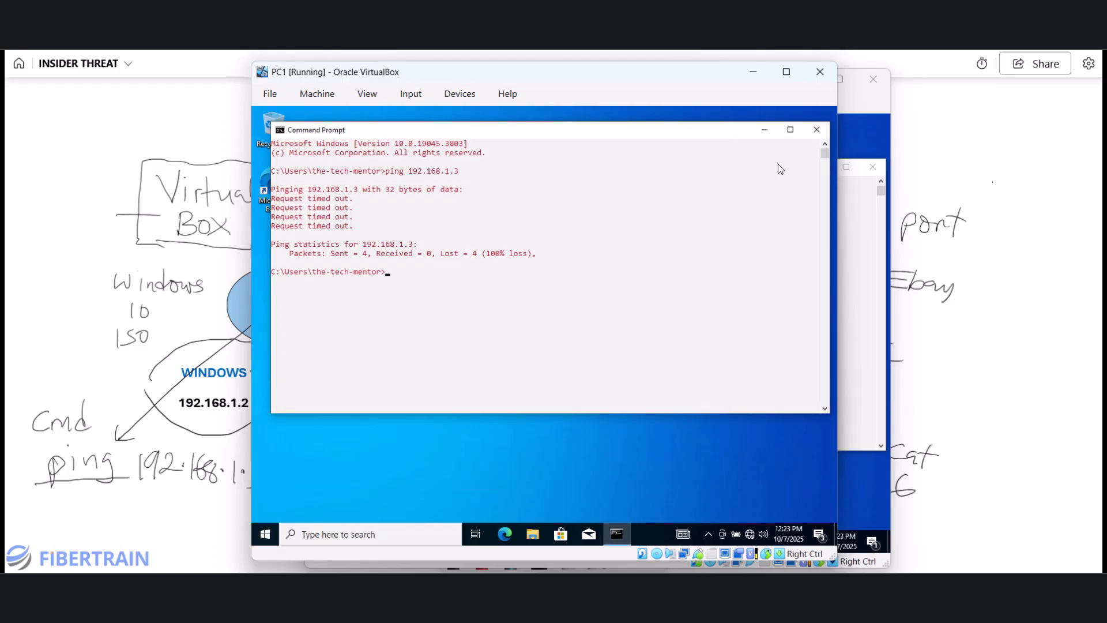
# - Clear PC1's console and ping 192.168.1.3, now getting 4 of 4 replies
pyautogui.click(488, 281)
pyautogui.write('c')
pyautogui.write('ls')
pyautogui.press('Return')
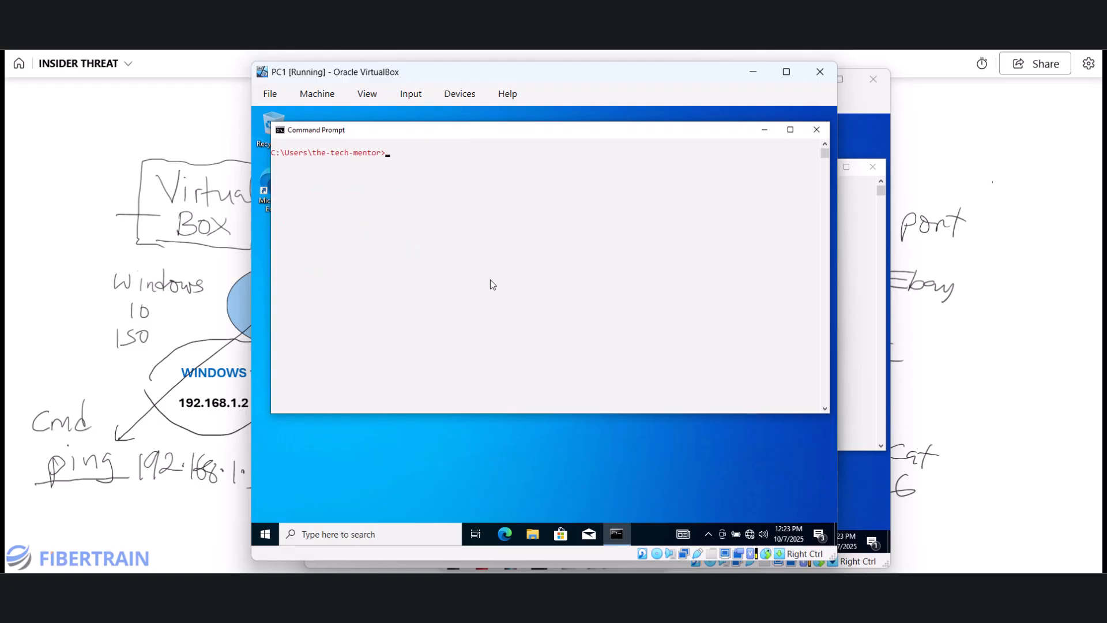
pyautogui.write('ping 192.168.1.3')
pyautogui.press('Return')
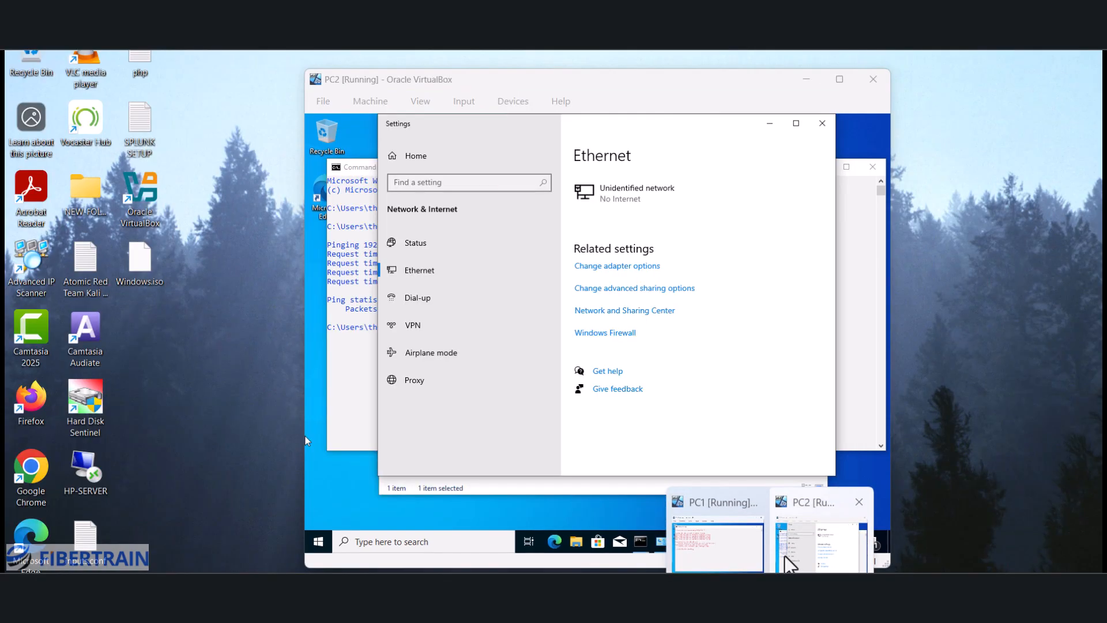
# - Close PC2's settings, rerun ping 192.168.1.2 with 4 of 4 replies, and return to the whiteboard
pyautogui.click(786, 557)
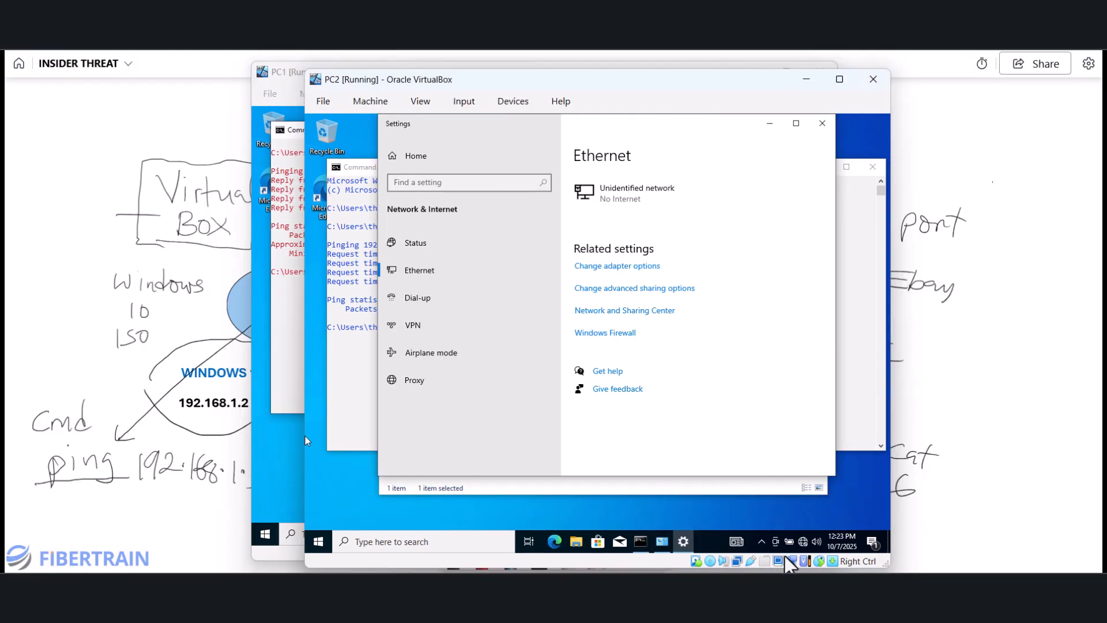
pyautogui.click(824, 122)
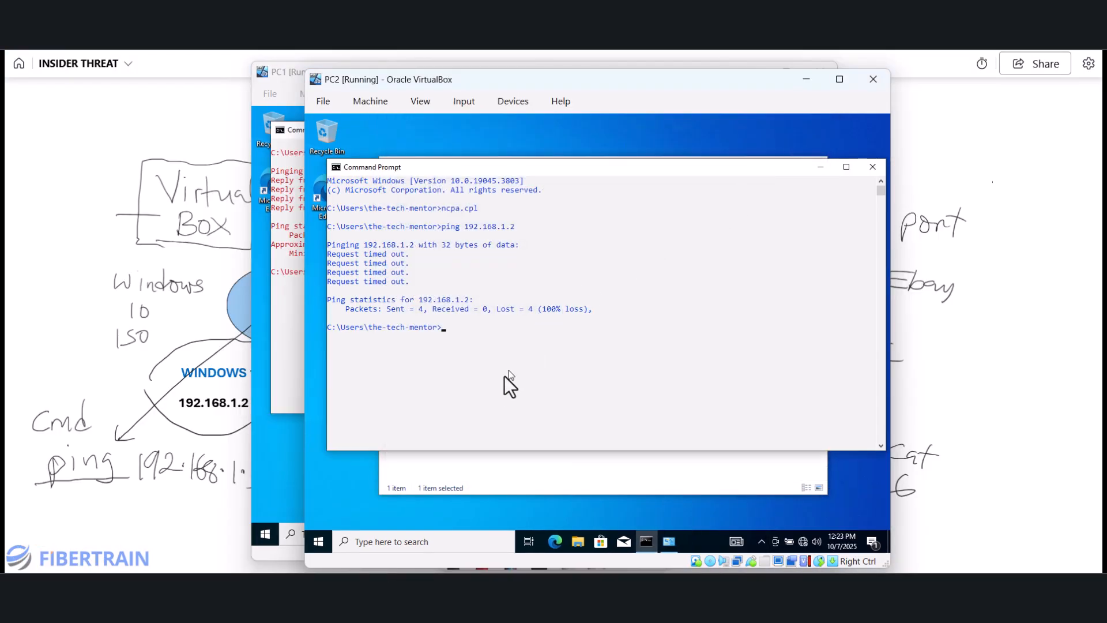
pyautogui.click(493, 388)
pyautogui.click(421, 284)
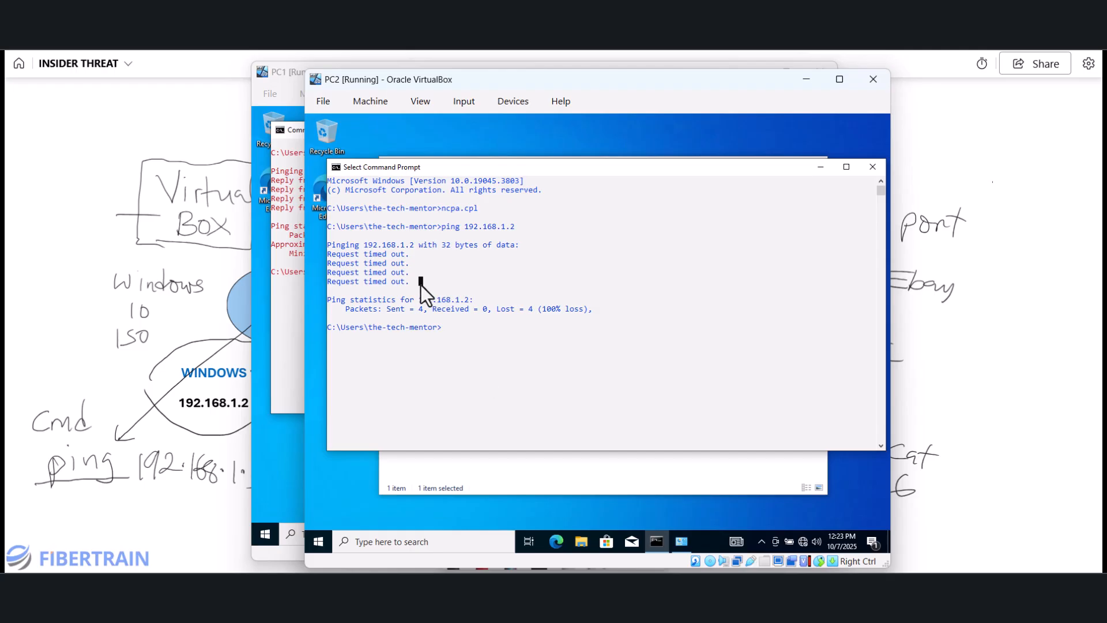
pyautogui.moveTo(421, 285); pyautogui.dragTo(380, 245)
pyautogui.click(470, 389)
pyautogui.press('Escape')
pyautogui.press('Up')
pyautogui.press('Return')
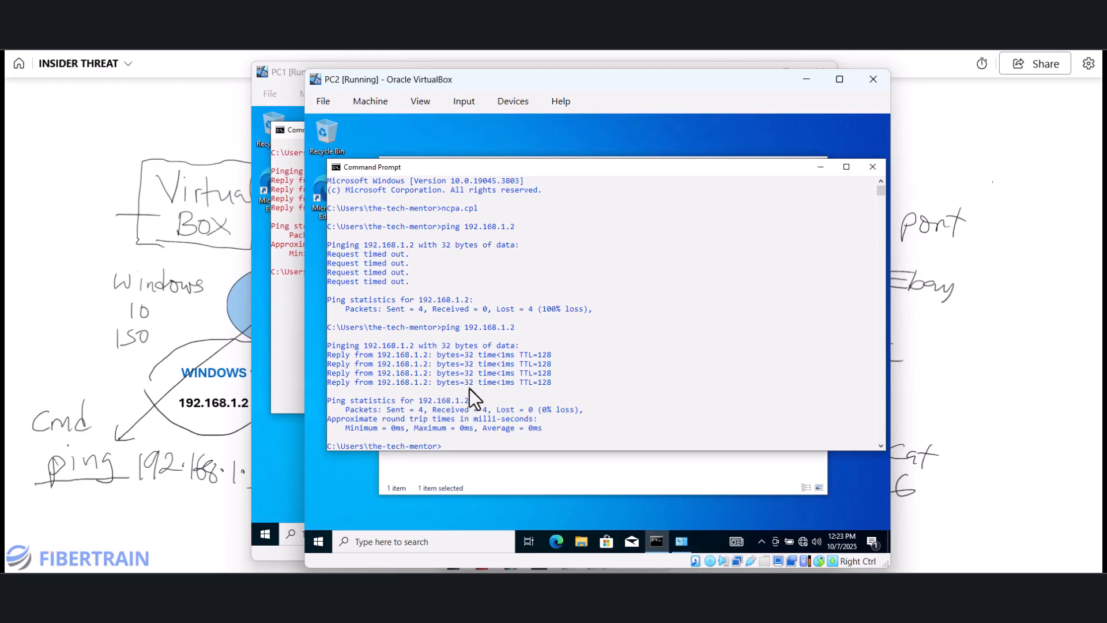
pyautogui.click(27, 233)
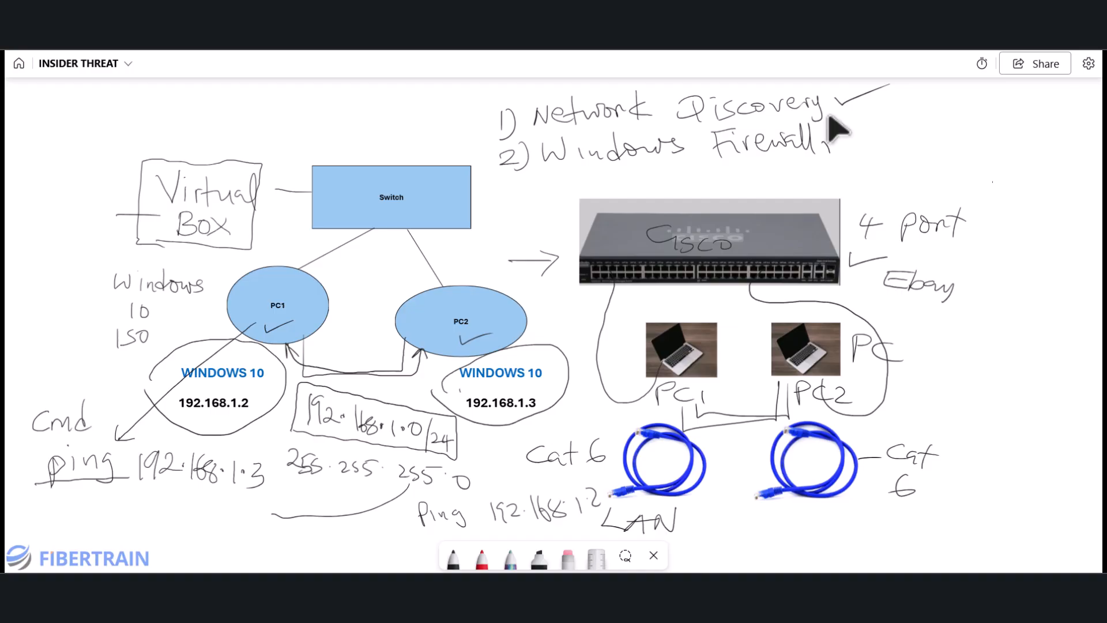
# - Tick Windows Firewall on the Whiteboard checklist, handwrite 'ICMP ping' beside it, then return to PC1
pyautogui.moveTo(830, 151); pyautogui.dragTo(878, 128)
pyautogui.moveTo(914, 132)
pyautogui.mouseDown()
pyautogui.moveTo(899, 140)
pyautogui.moveTo(917, 145)
pyautogui.moveTo(933, 129)
pyautogui.moveTo(948, 154)
pyautogui.mouseUp()
pyautogui.moveTo(944, 128); pyautogui.dragTo(947, 138)
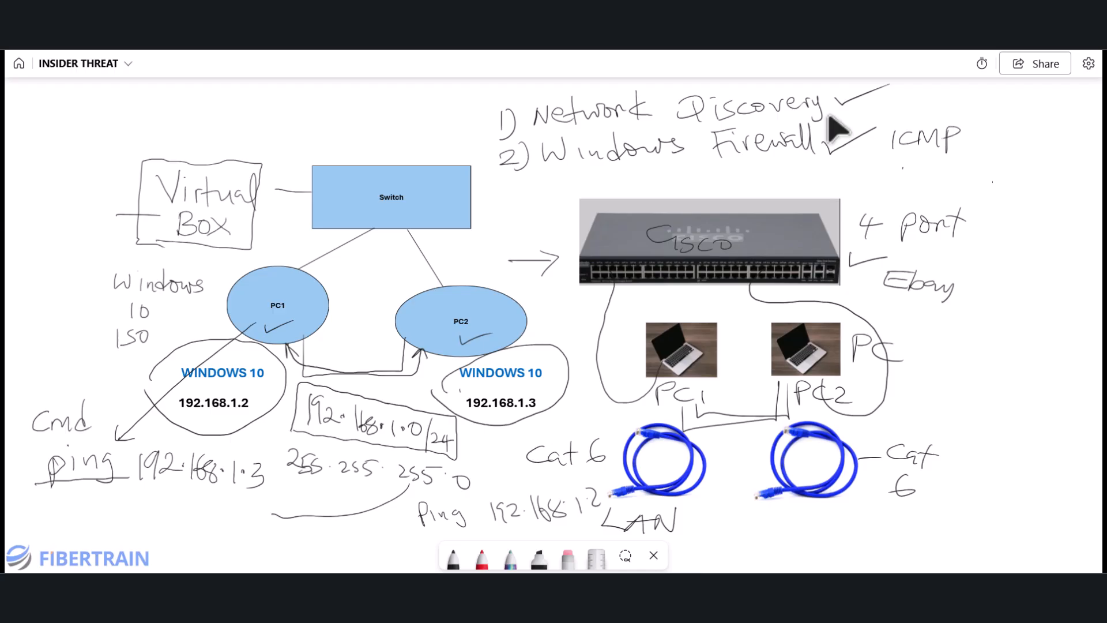
pyautogui.moveTo(902, 167); pyautogui.dragTo(945, 176)
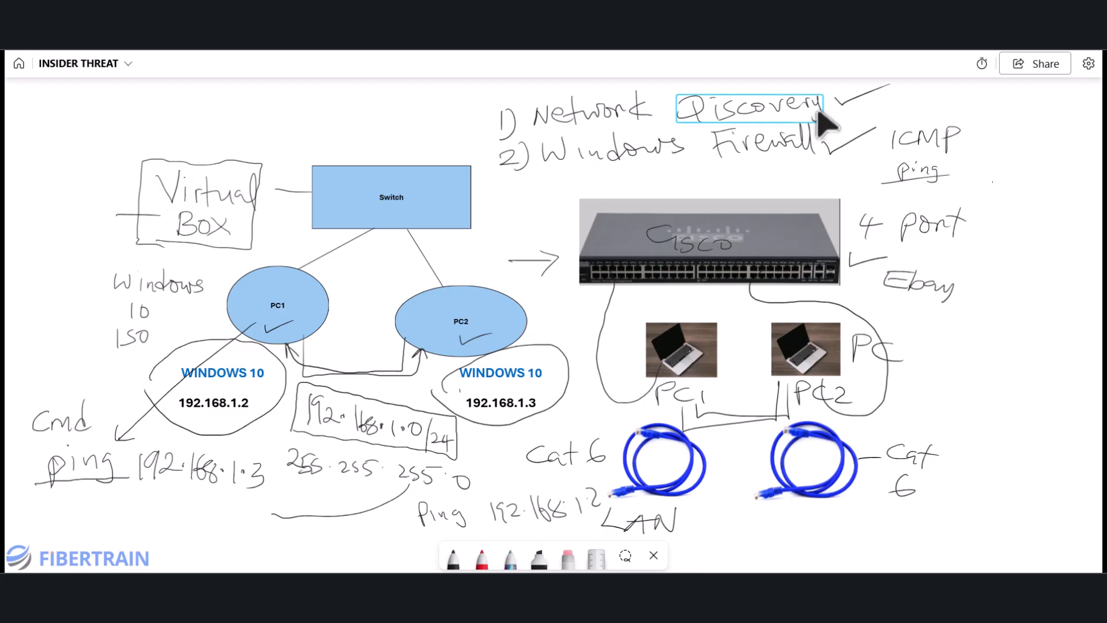
pyautogui.hotkey('alt', 'Tab')
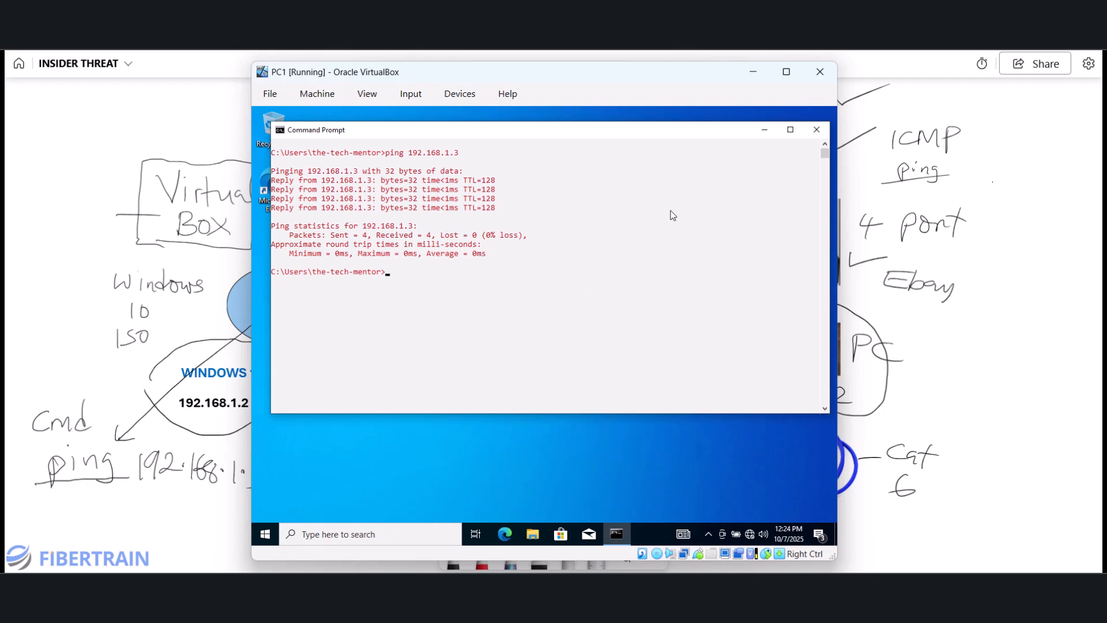
# - On PC1, reach the Windows Firewall settings through the Ethernet network settings
pyautogui.click(762, 130)
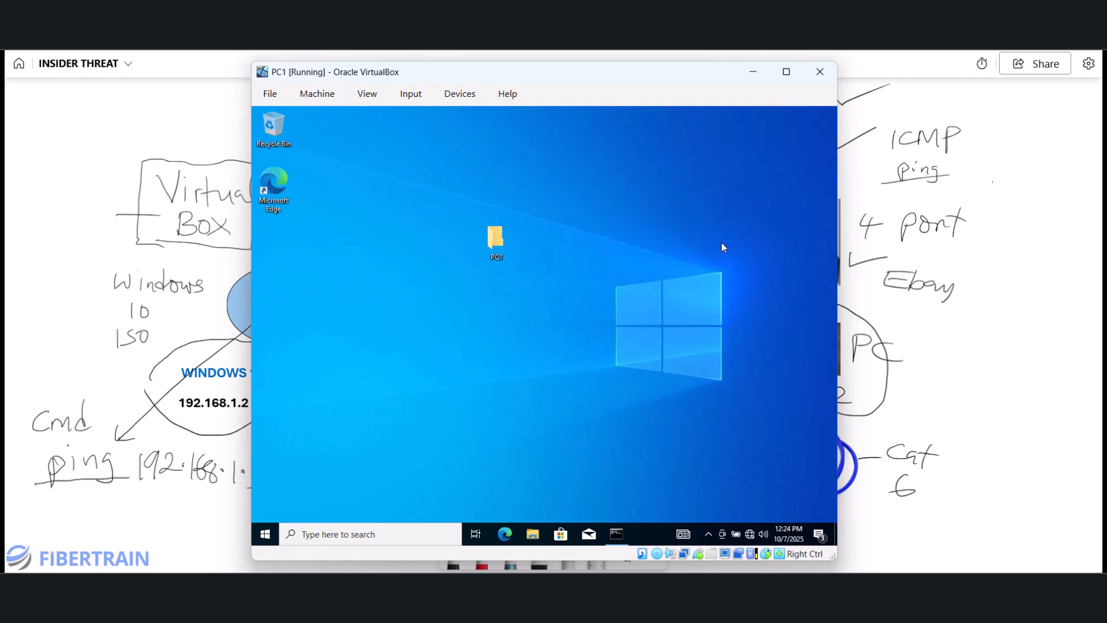
pyautogui.rightClick(751, 538)
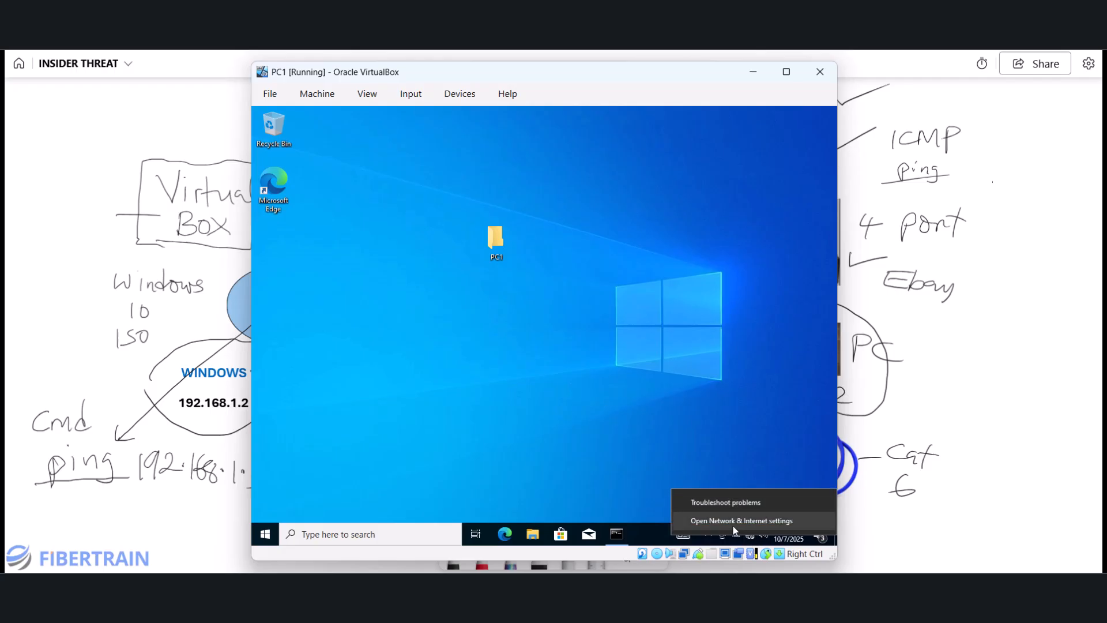
pyautogui.click(742, 521)
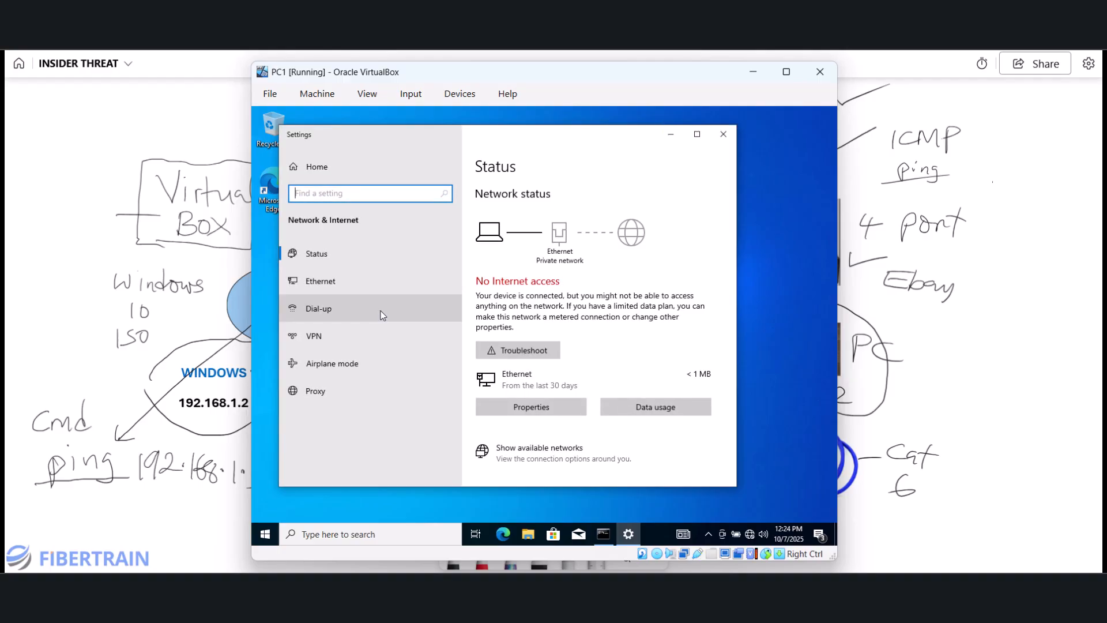
pyautogui.click(319, 286)
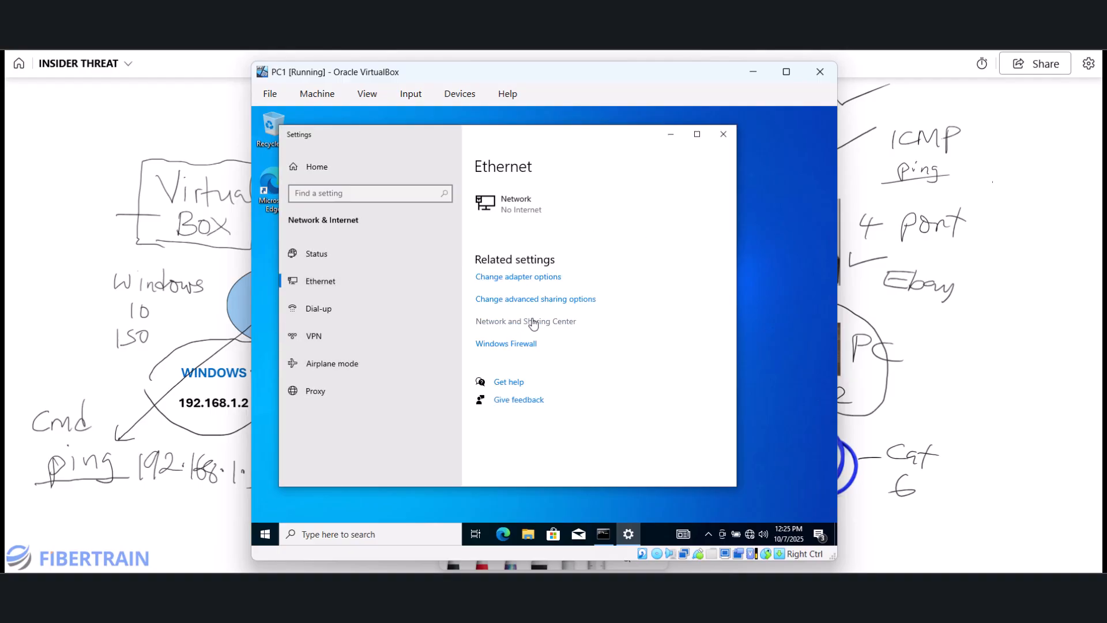
pyautogui.click(500, 345)
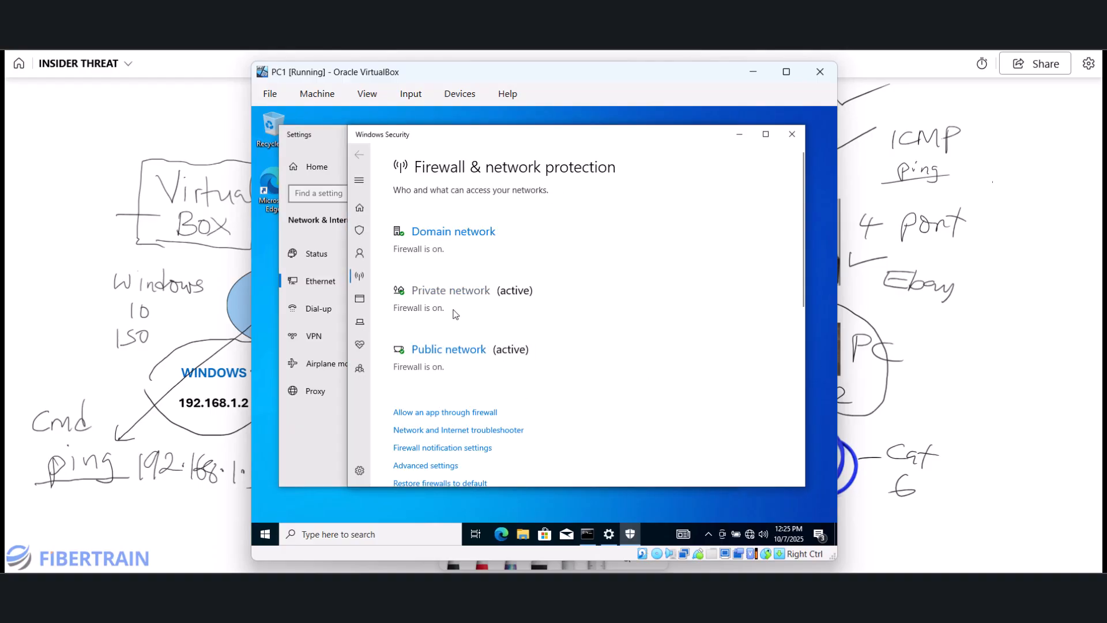
pyautogui.scroll(-1, 555, 273)
pyautogui.scroll(-1, 556, 273)
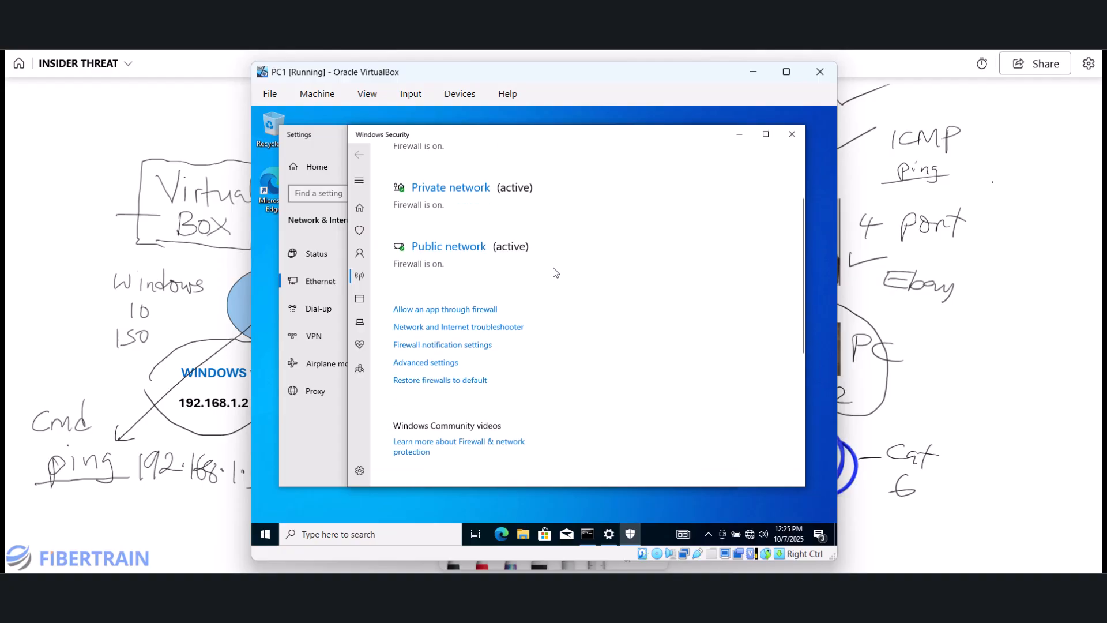
# - Launch the advanced firewall console with UAC approval and start a New Rule under Inbound Rules
pyautogui.click(425, 367)
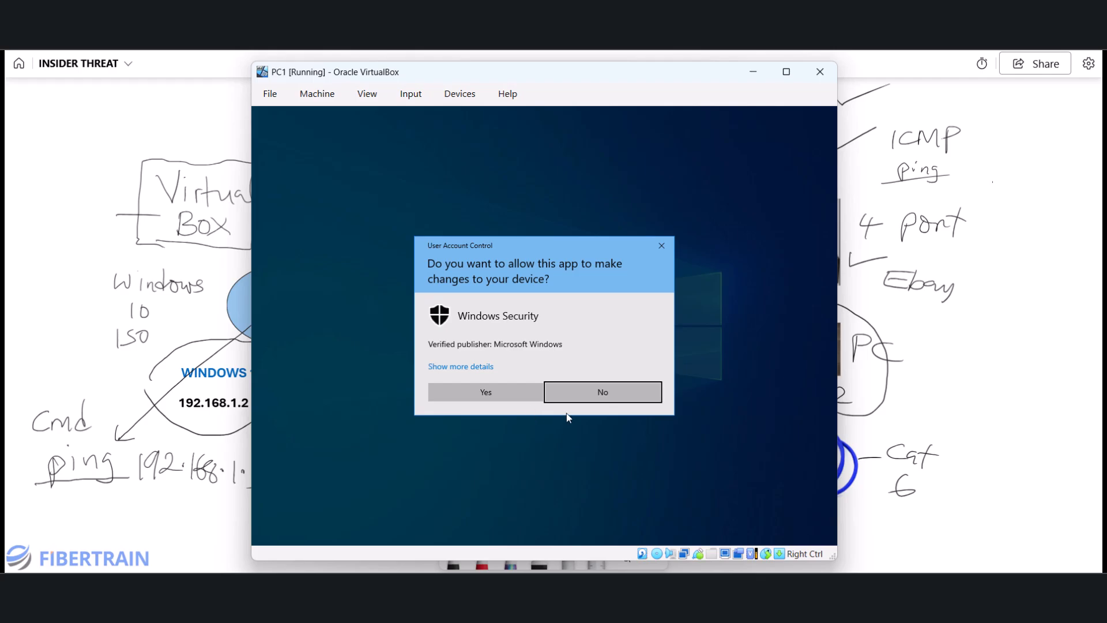
pyautogui.click(570, 393)
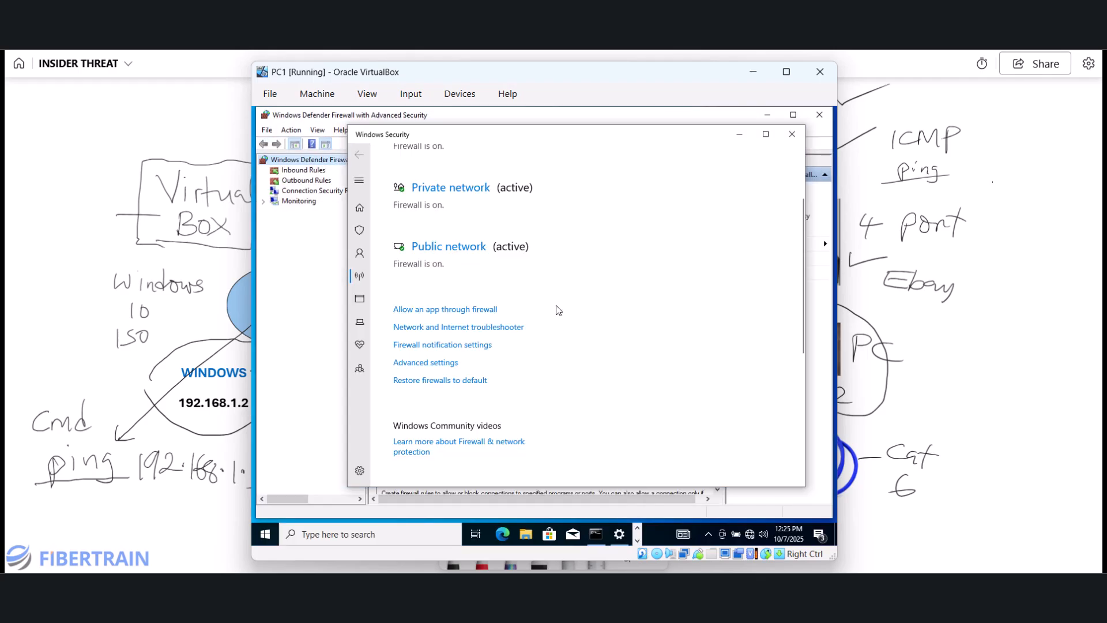
pyautogui.click(739, 134)
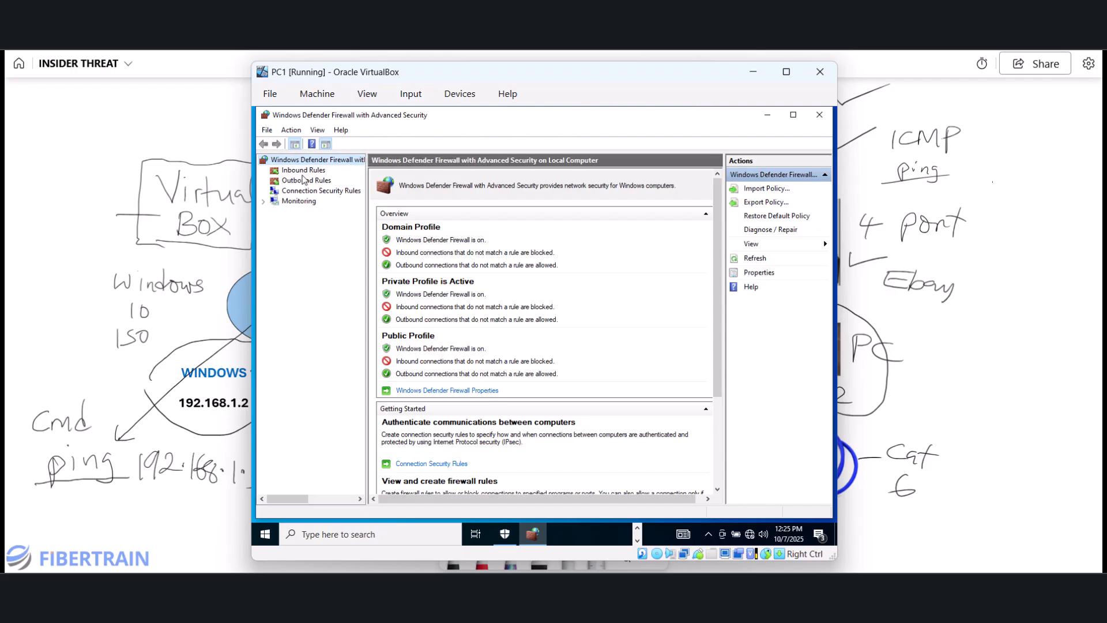
pyautogui.click(301, 172)
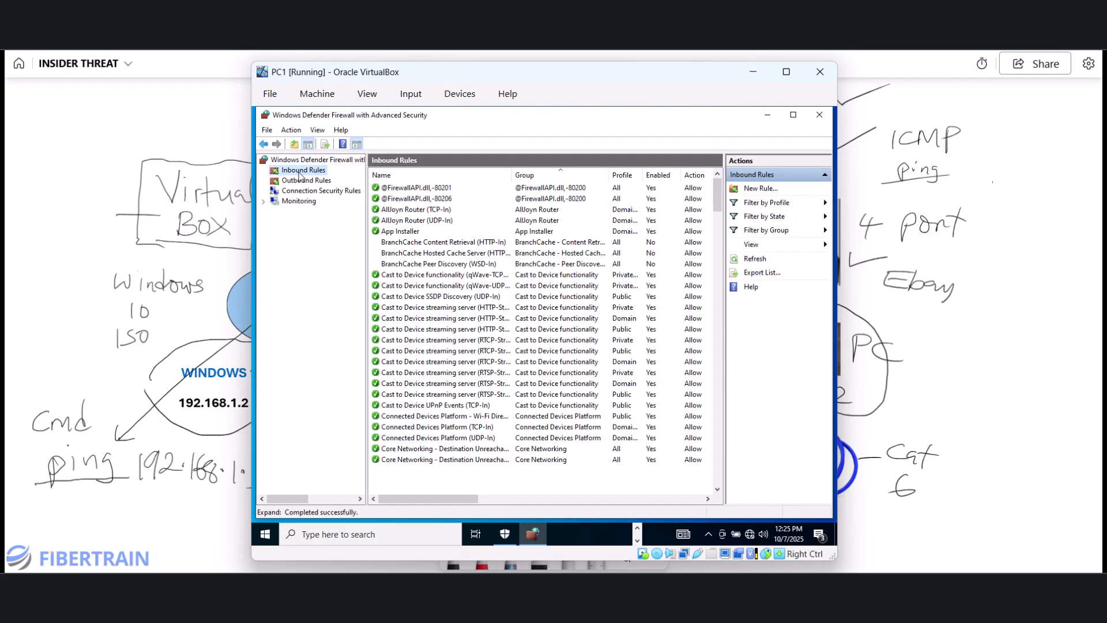
pyautogui.rightClick(299, 173)
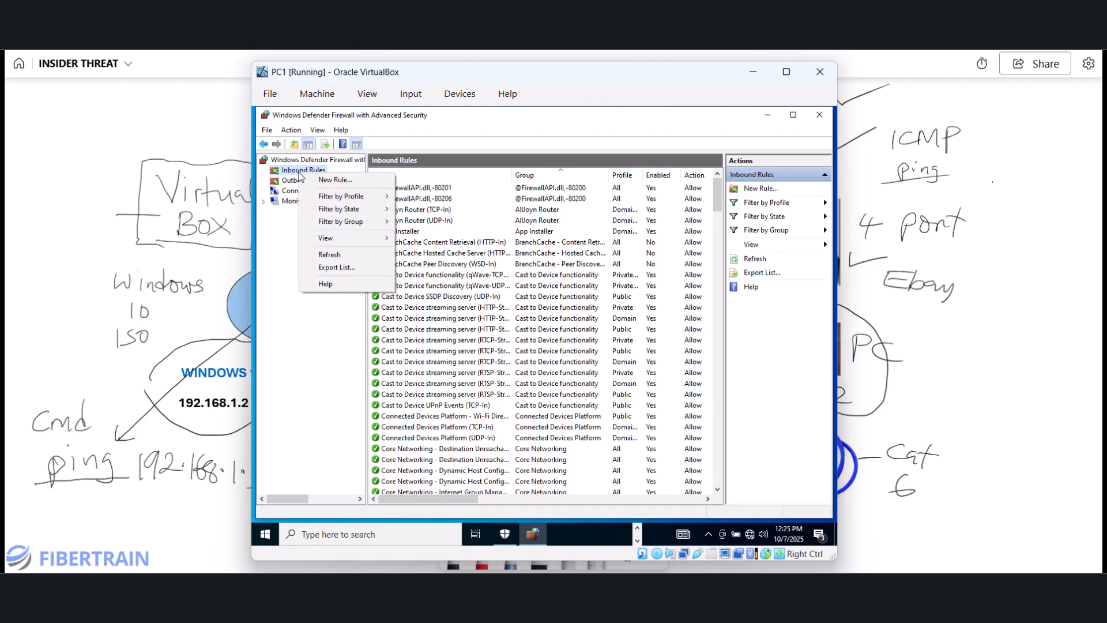
pyautogui.click(340, 182)
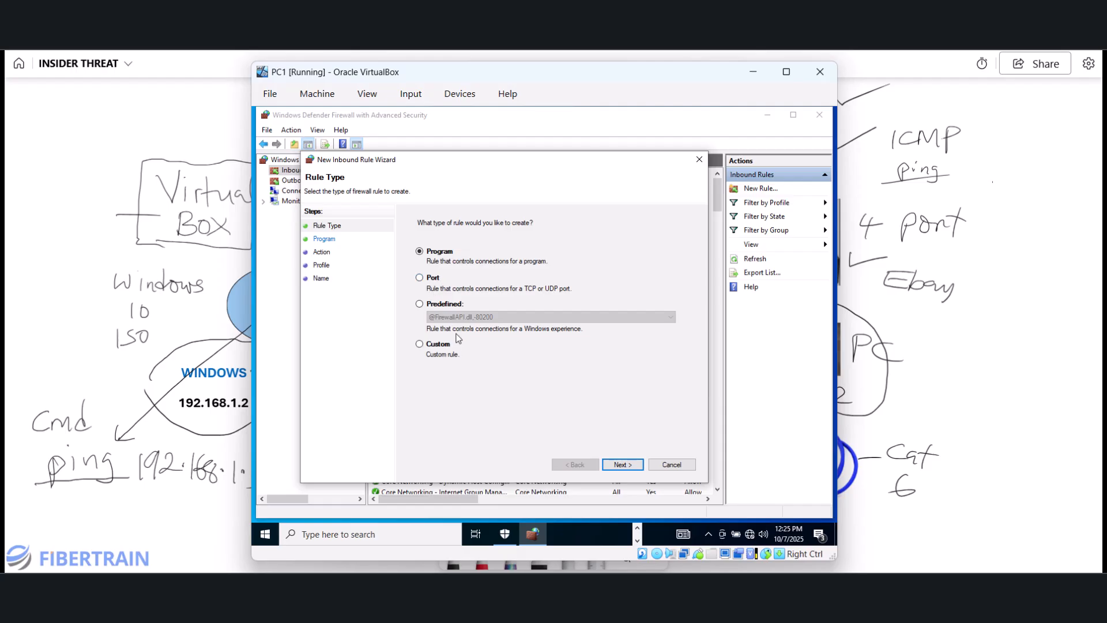
# - Make the new inbound rule a Custom rule for all programs with protocol type ICMPv4
pyautogui.click(420, 345)
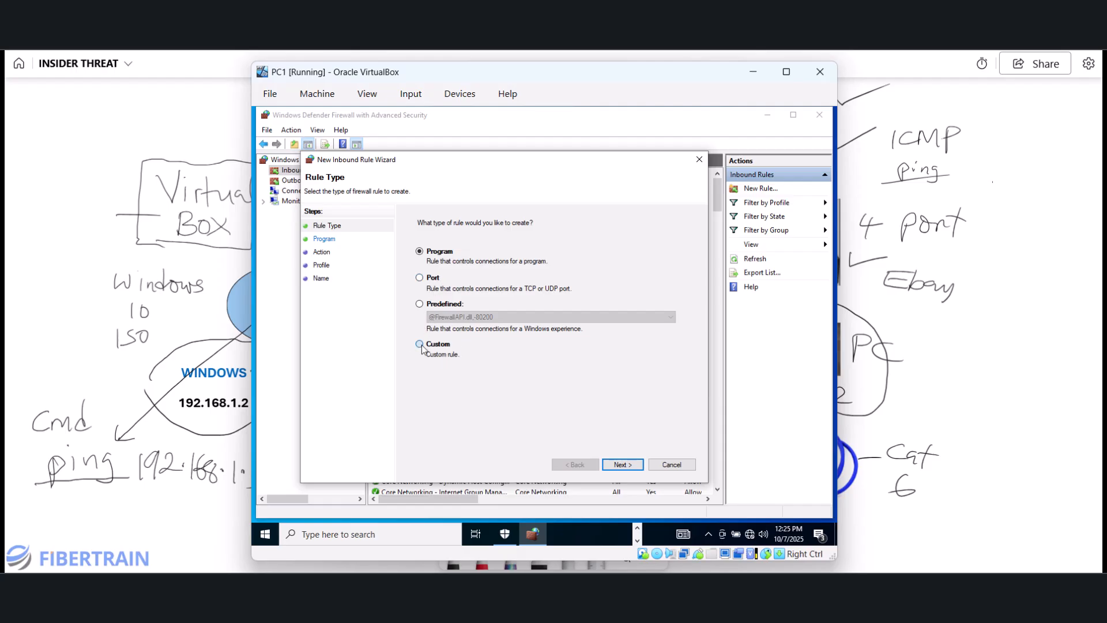
pyautogui.click(622, 464)
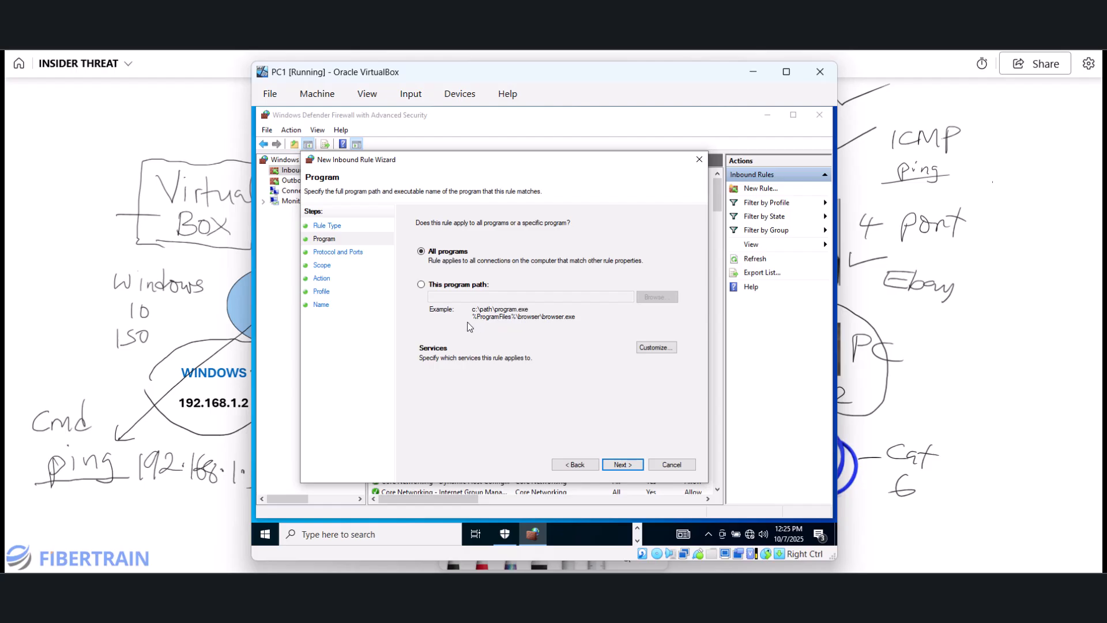
pyautogui.click(624, 463)
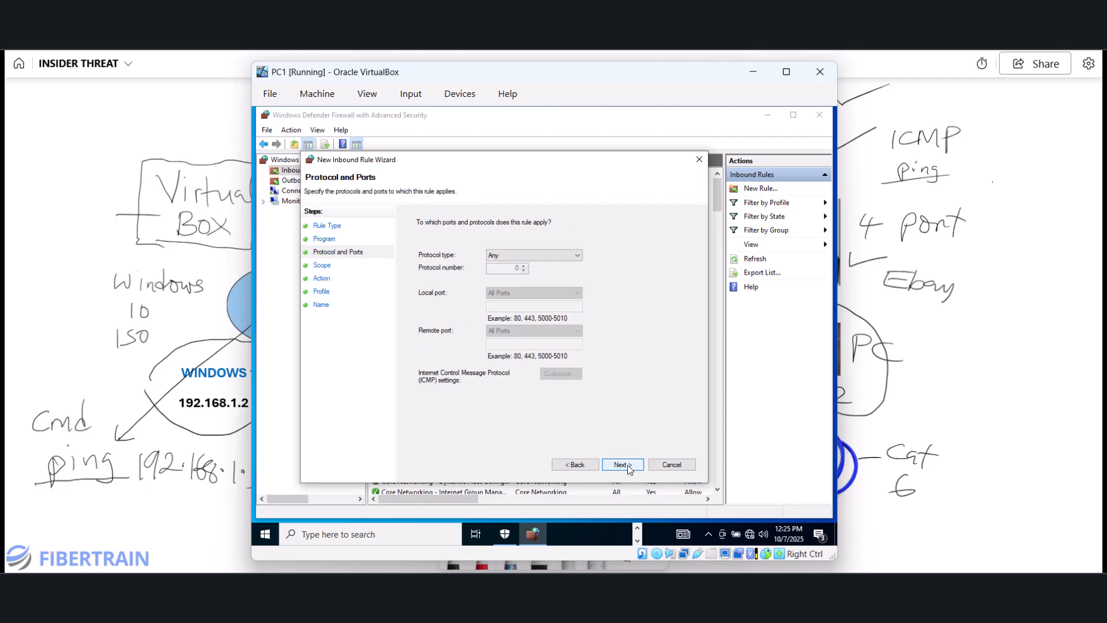
pyautogui.click(533, 259)
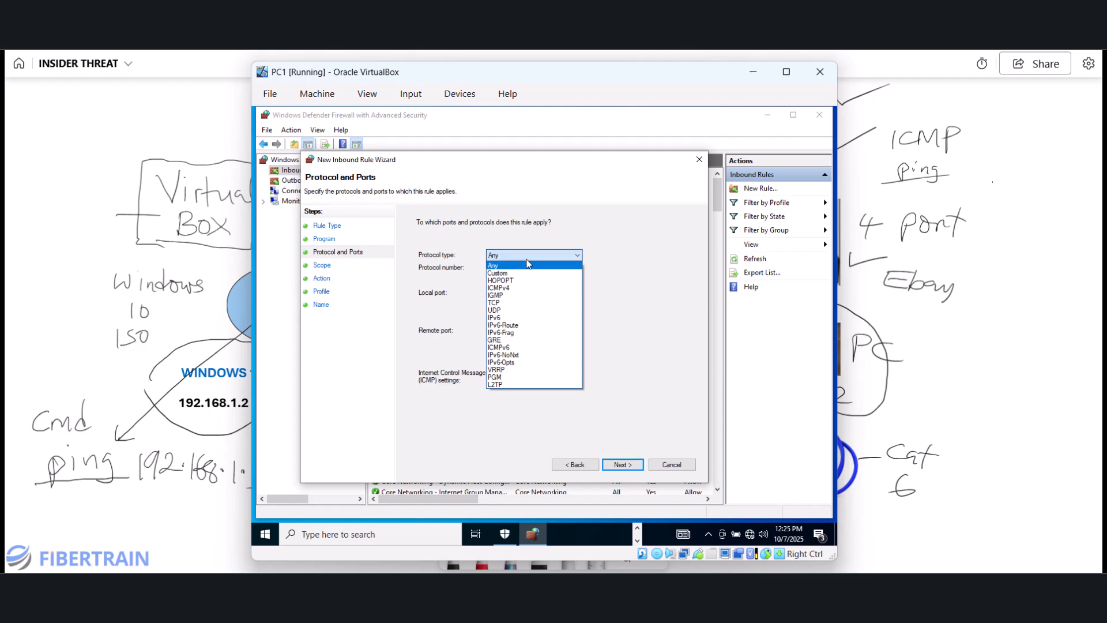
pyautogui.click(504, 288)
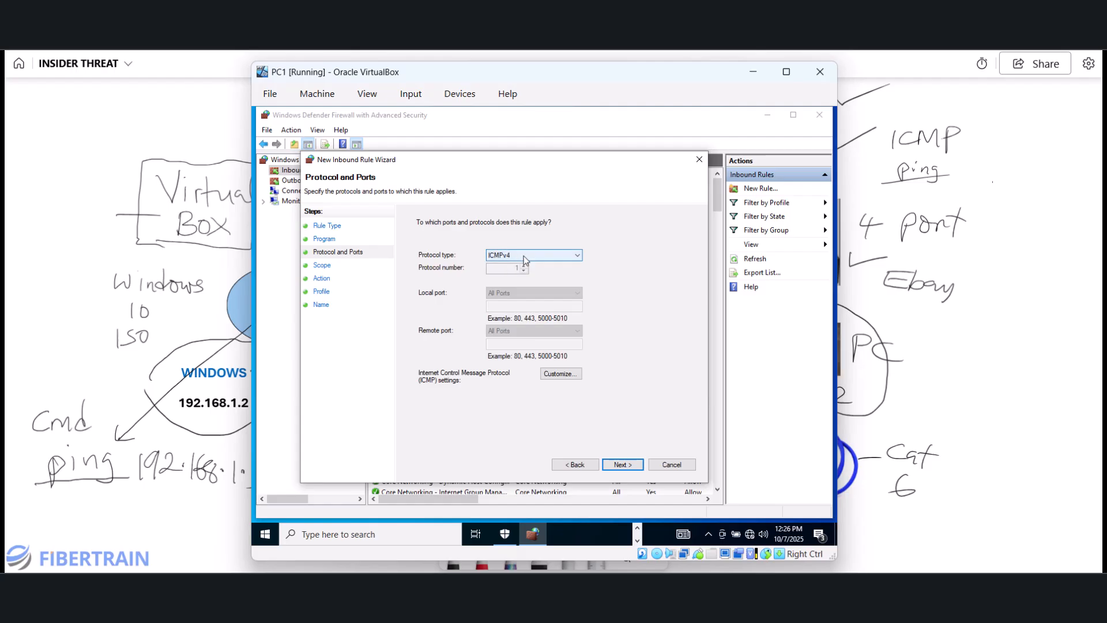
# - Keep any IP, Allow, all profiles, and finish the rule named 'ALLOW PING TRAFFICS'
pyautogui.click(622, 466)
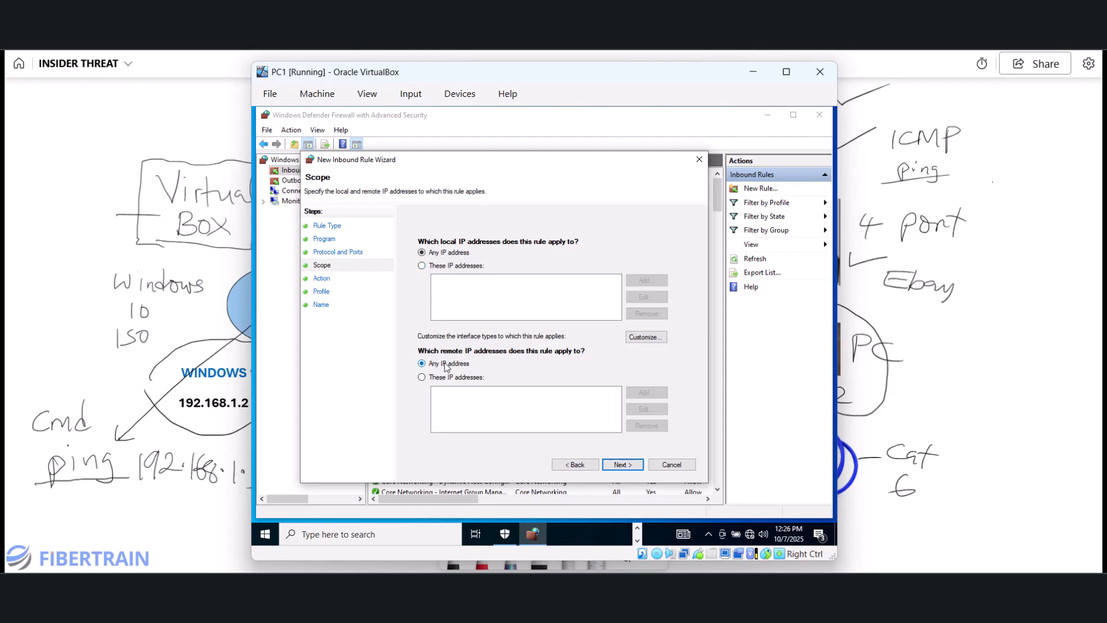
pyautogui.click(616, 465)
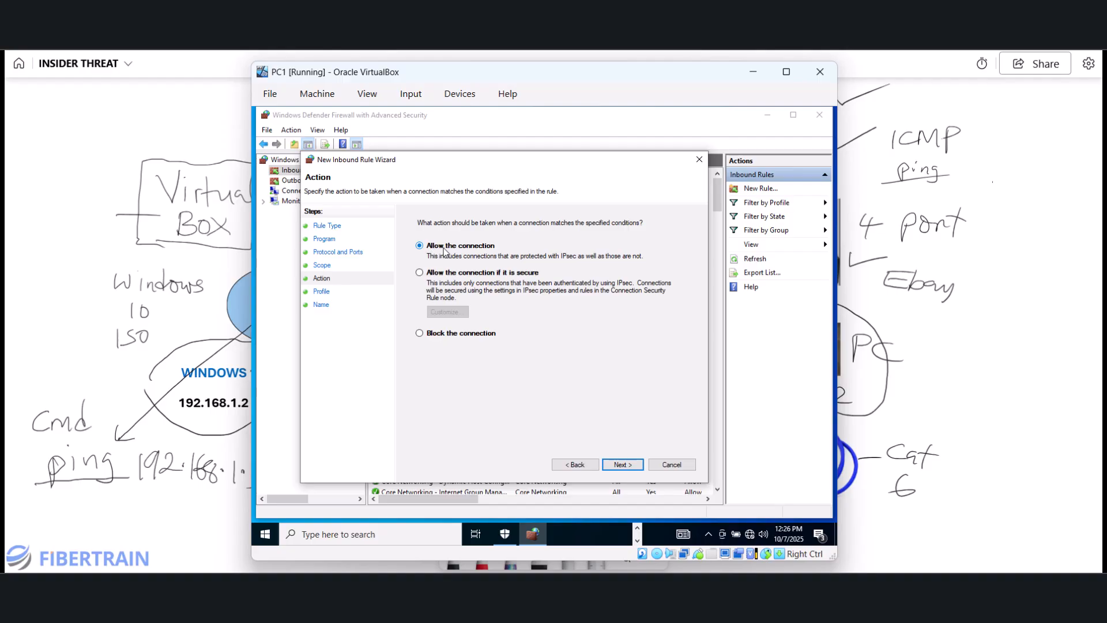
pyautogui.press('Return')
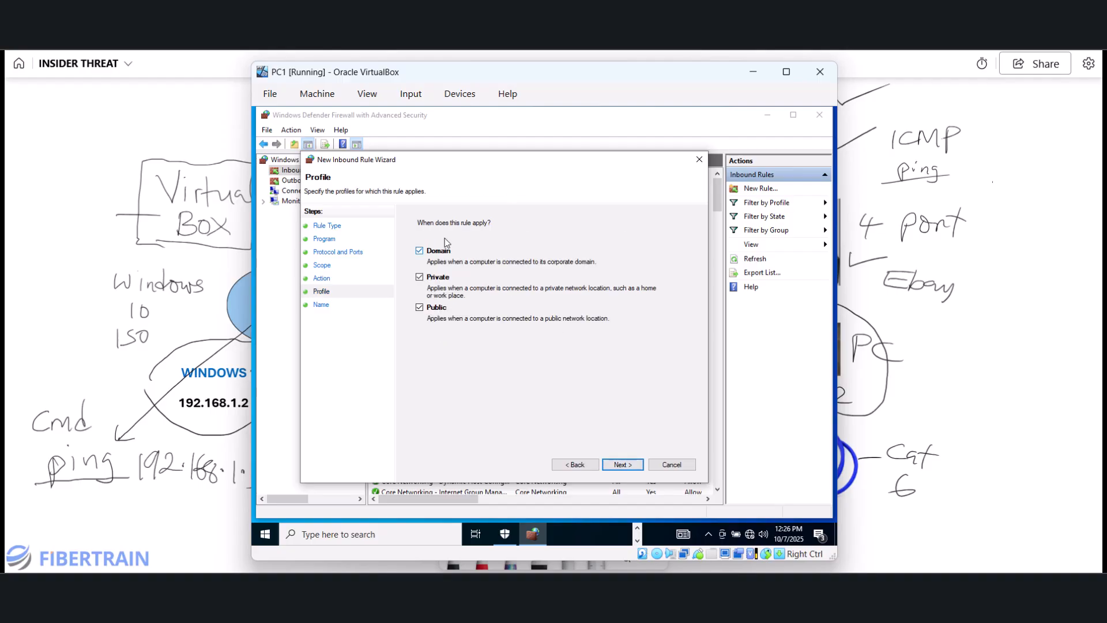
pyautogui.click(620, 465)
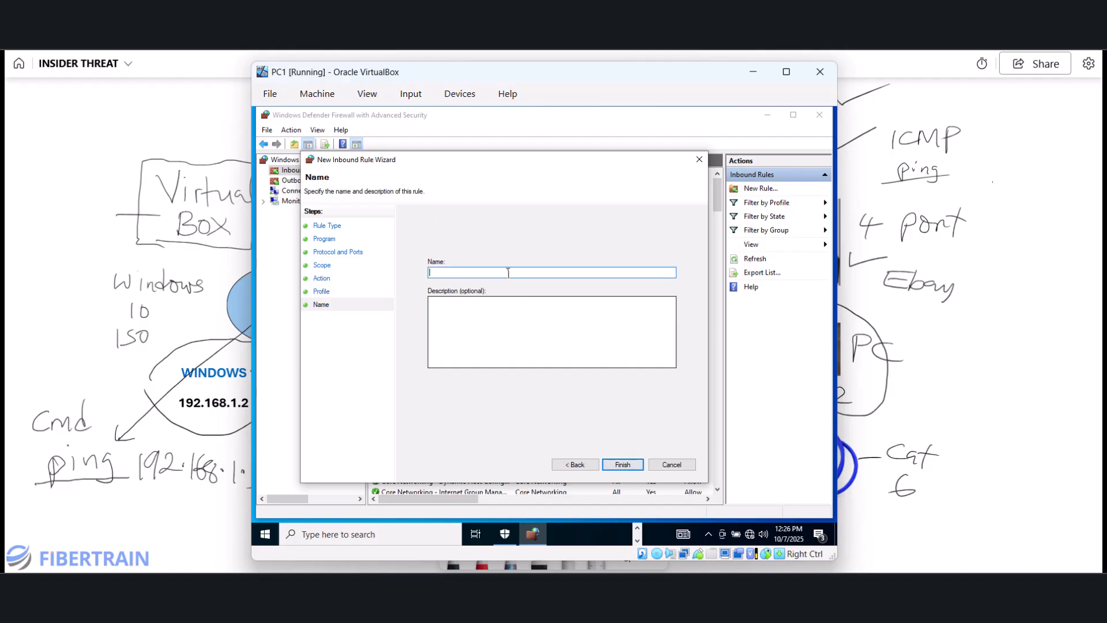
pyautogui.write('ALL')
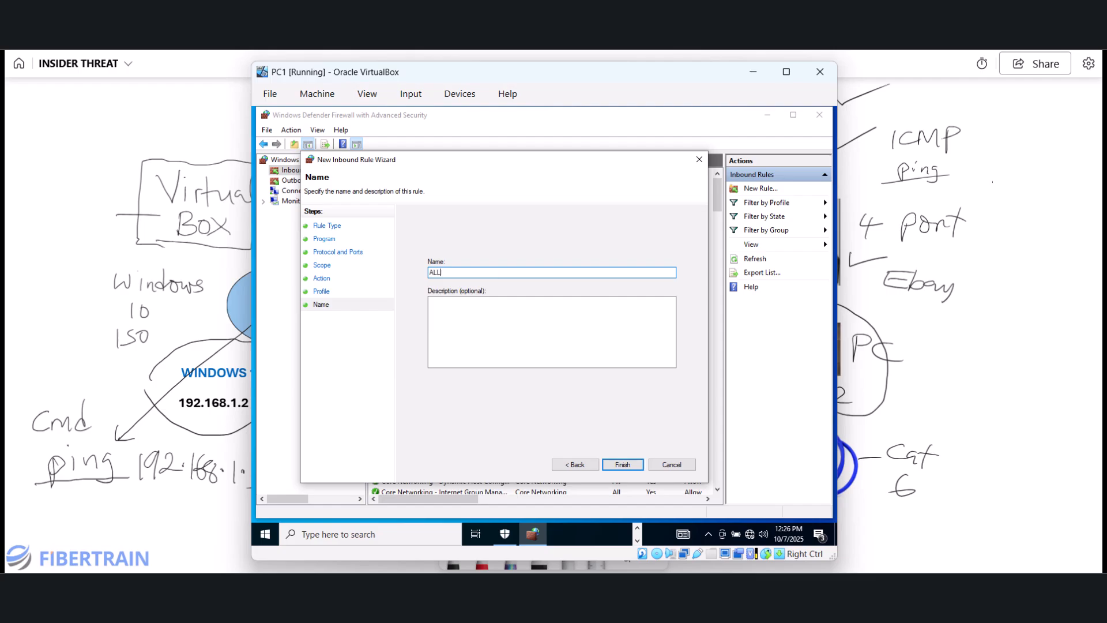
pyautogui.write('OW PING TRAFFICS')
pyautogui.click(617, 464)
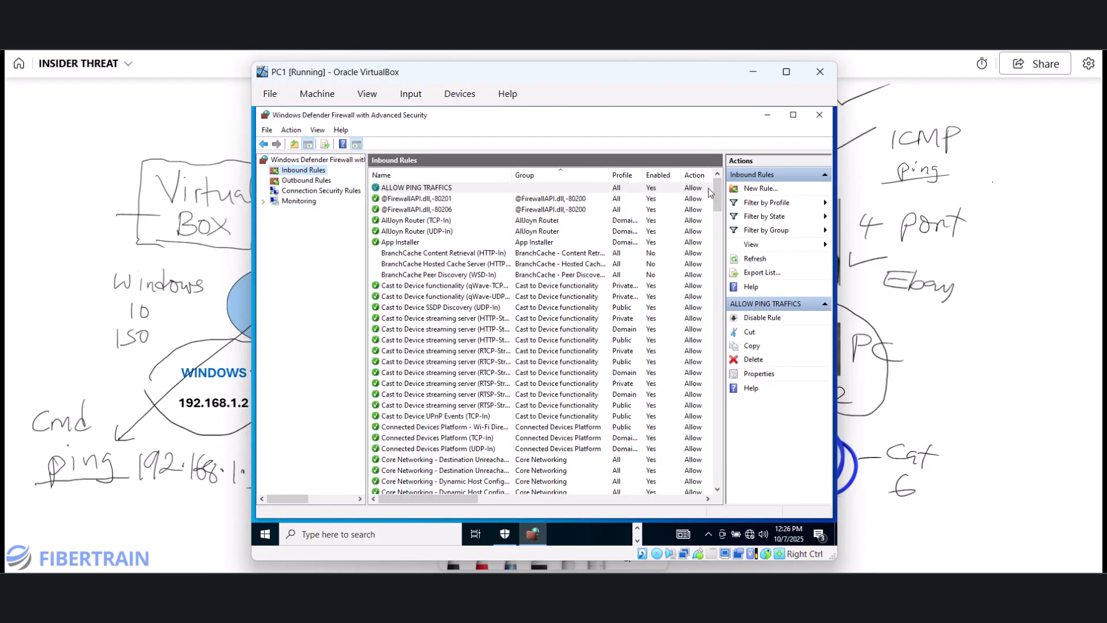
# - Cancel closing the VM and close PC1's advanced firewall and Ethernet settings windows
pyautogui.click(822, 73)
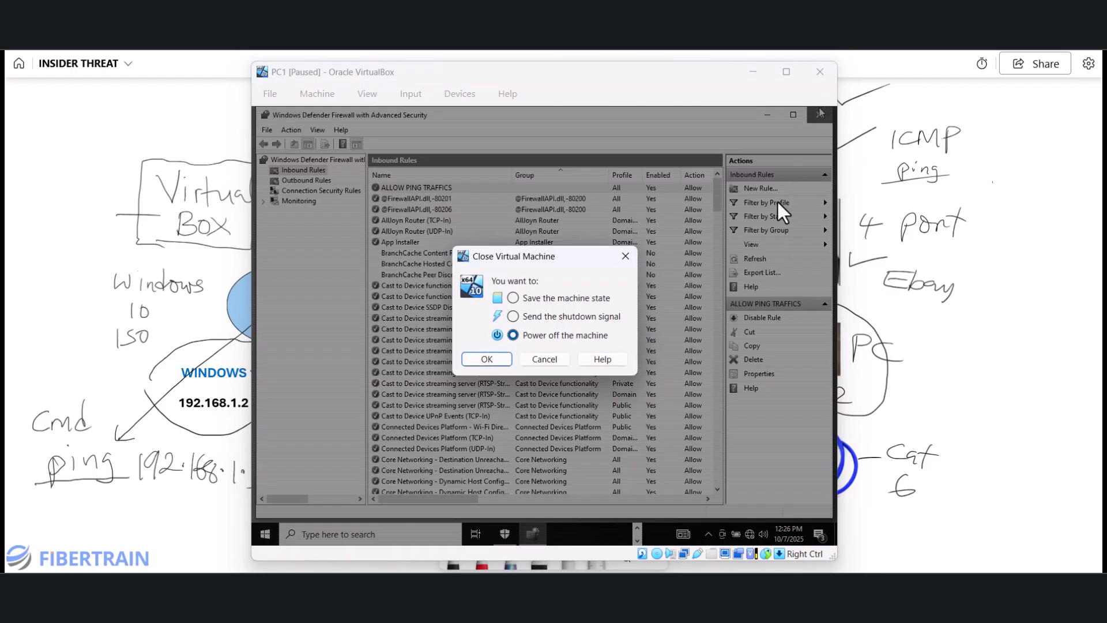
pyautogui.click(543, 360)
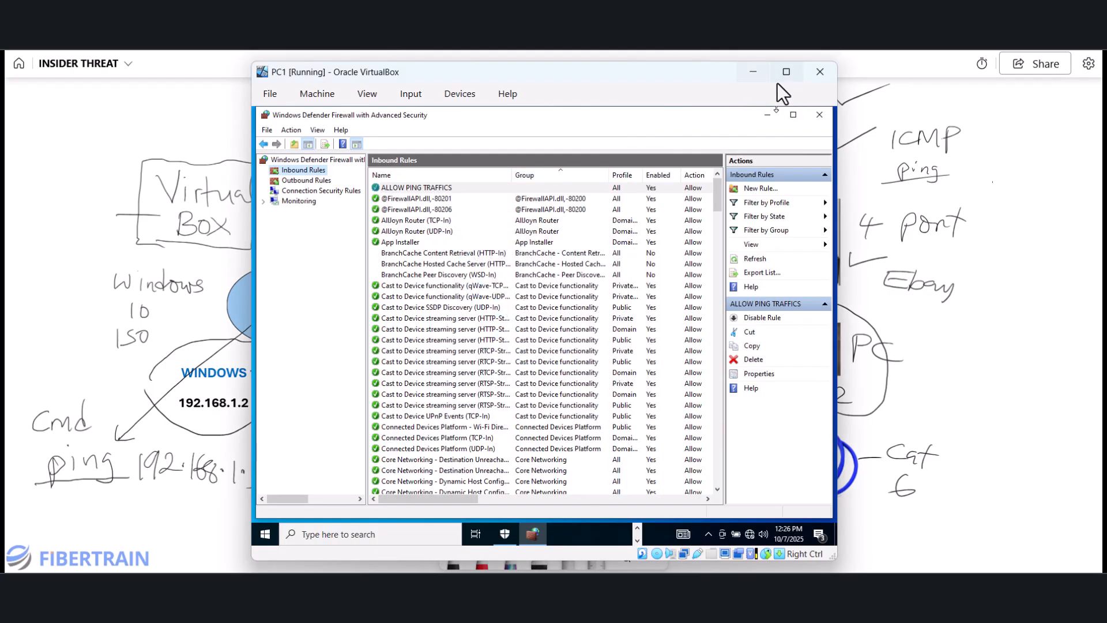
pyautogui.click(820, 114)
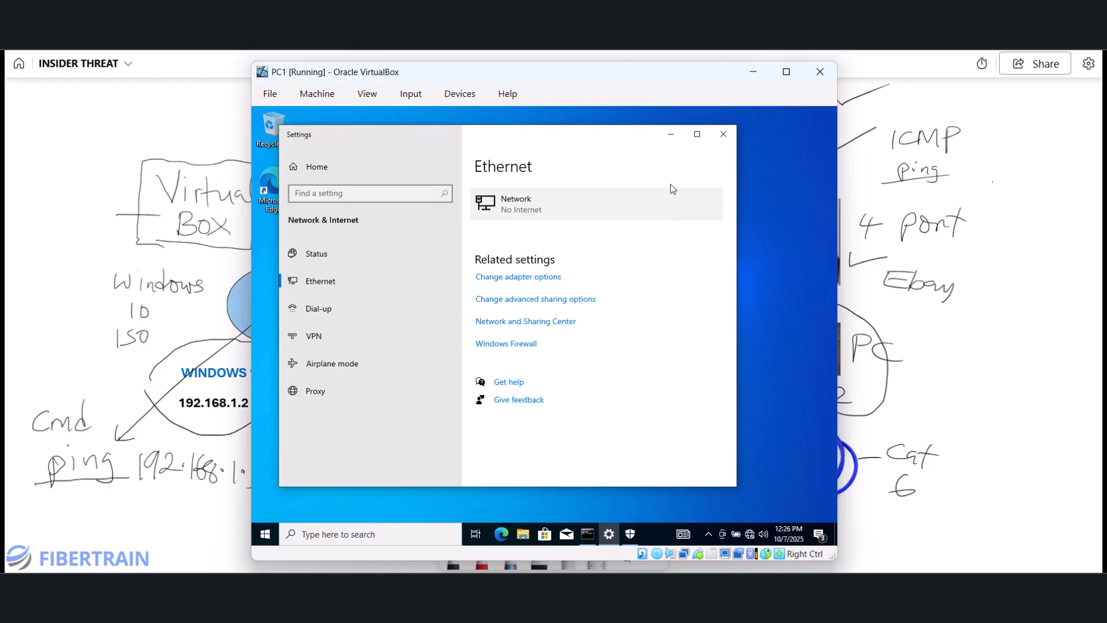
pyautogui.click(723, 133)
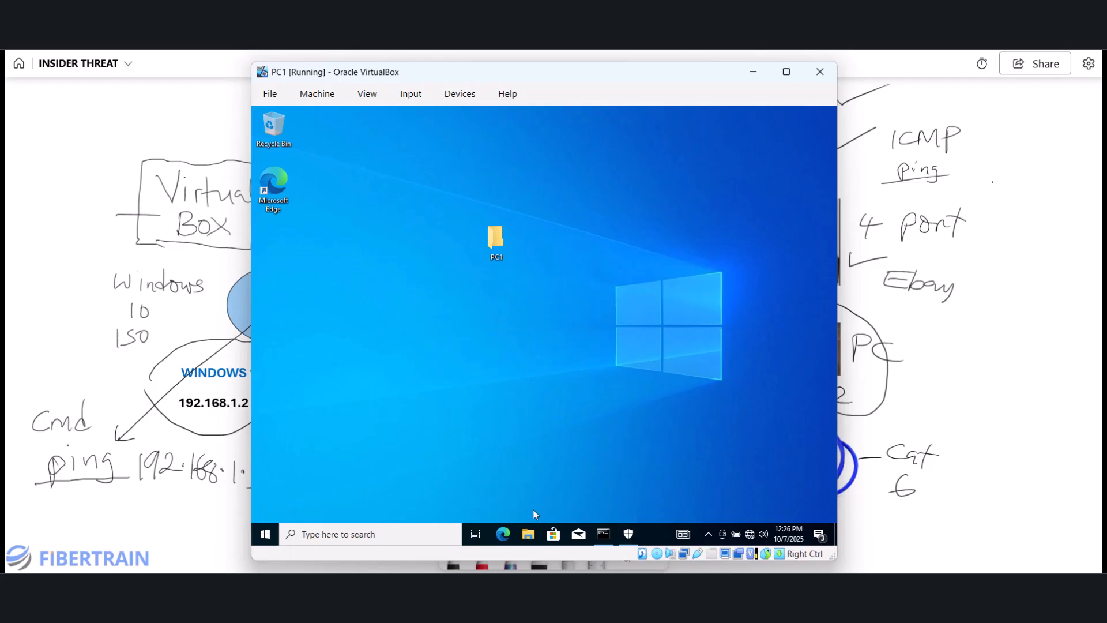
# - Rerun the previous ping to 192.168.1.3 in PC1's Command Prompt
pyautogui.click(603, 534)
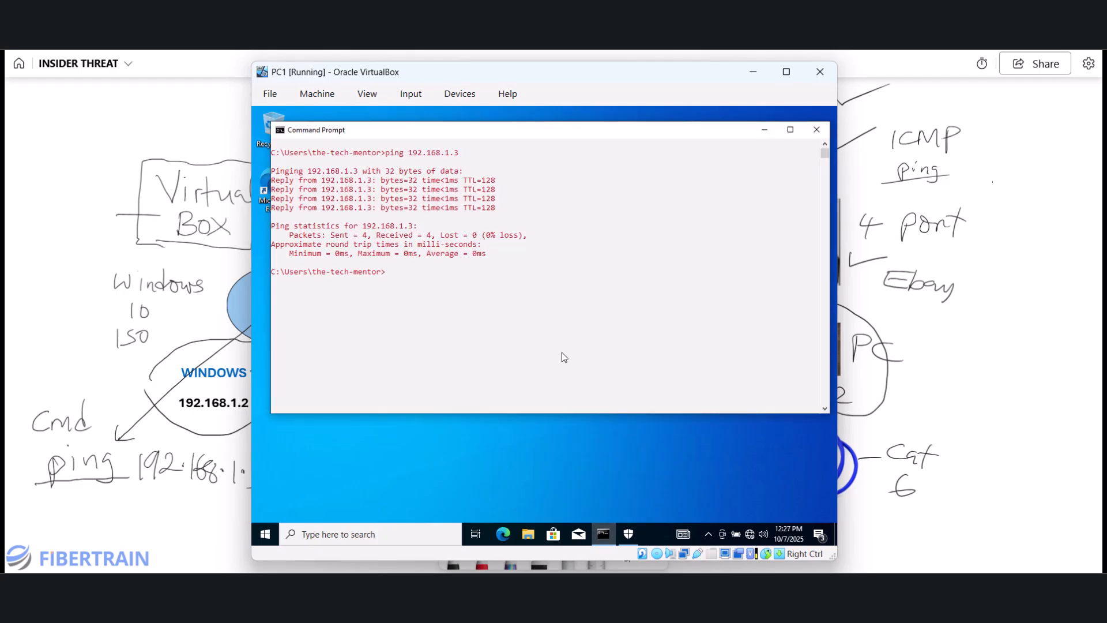
pyautogui.press('Up')
pyautogui.press('Return')
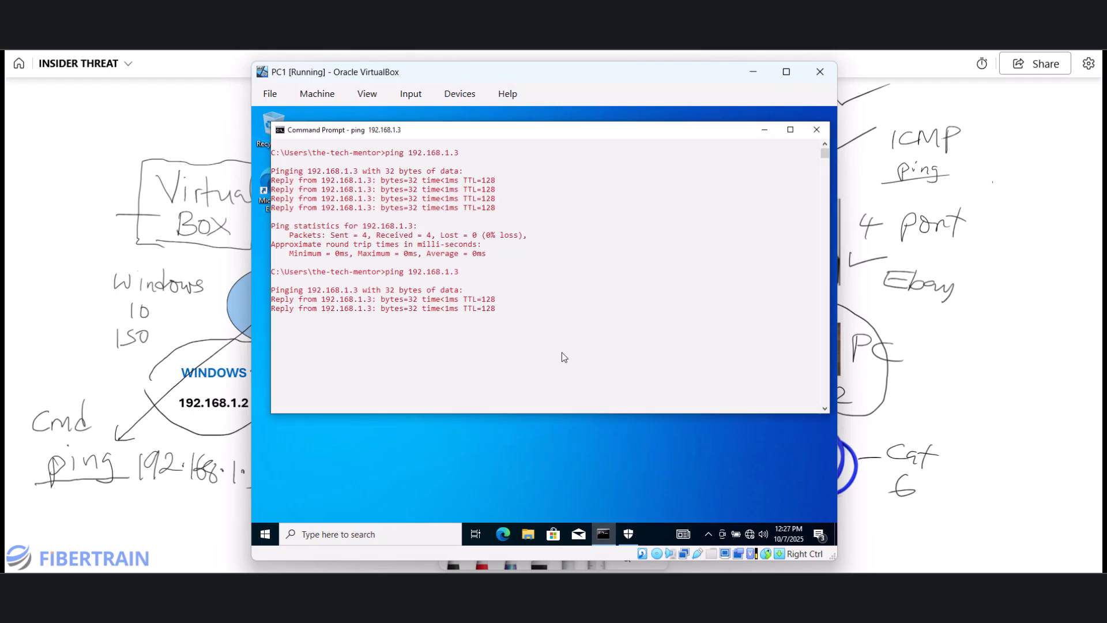